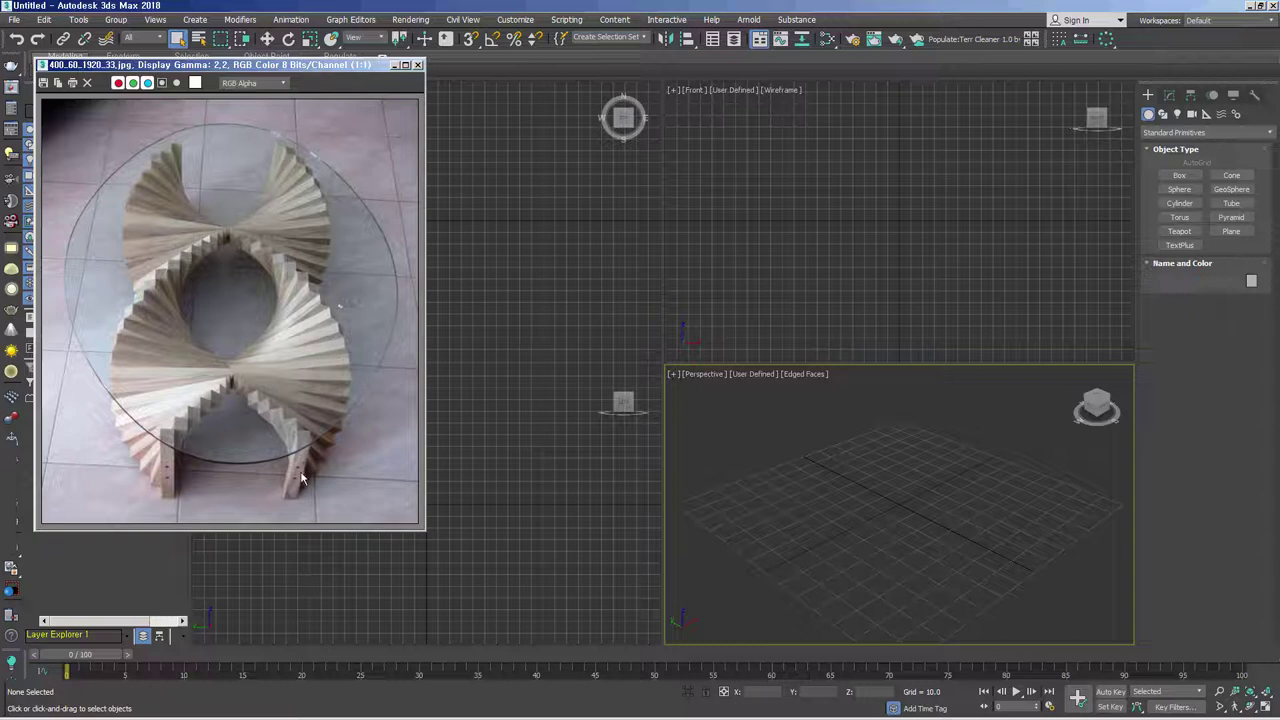
- Create a box column with length 50, width 50 and height 400
left_click(1179, 175)
left_click_drag(929, 543, 950, 562)
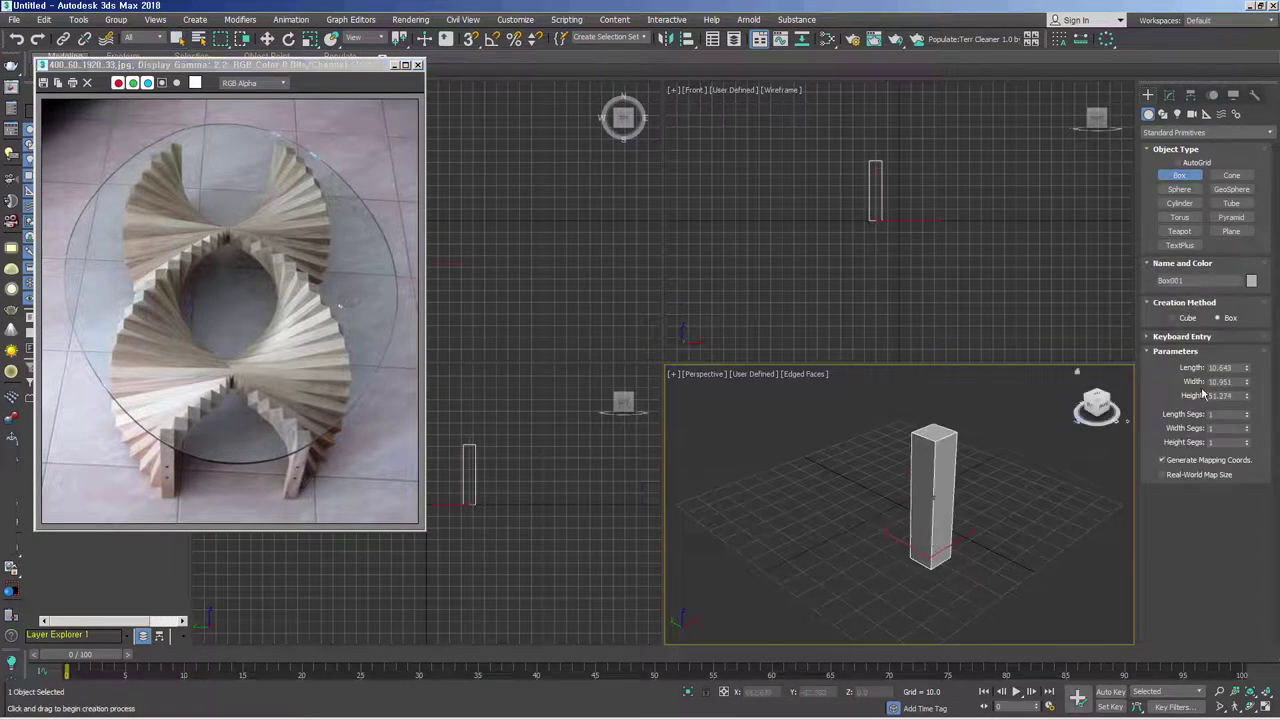
type("50")
key("Tab")
type("50")
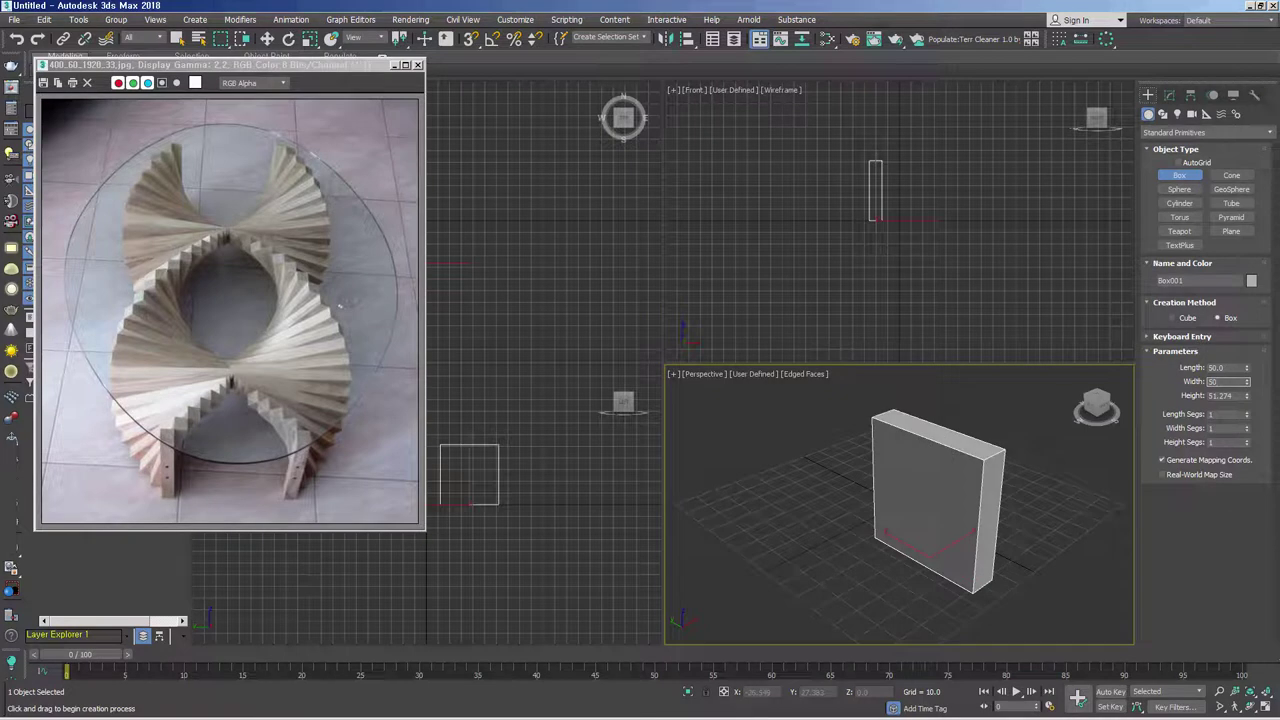
key("Tab")
type("50")
key("Return")
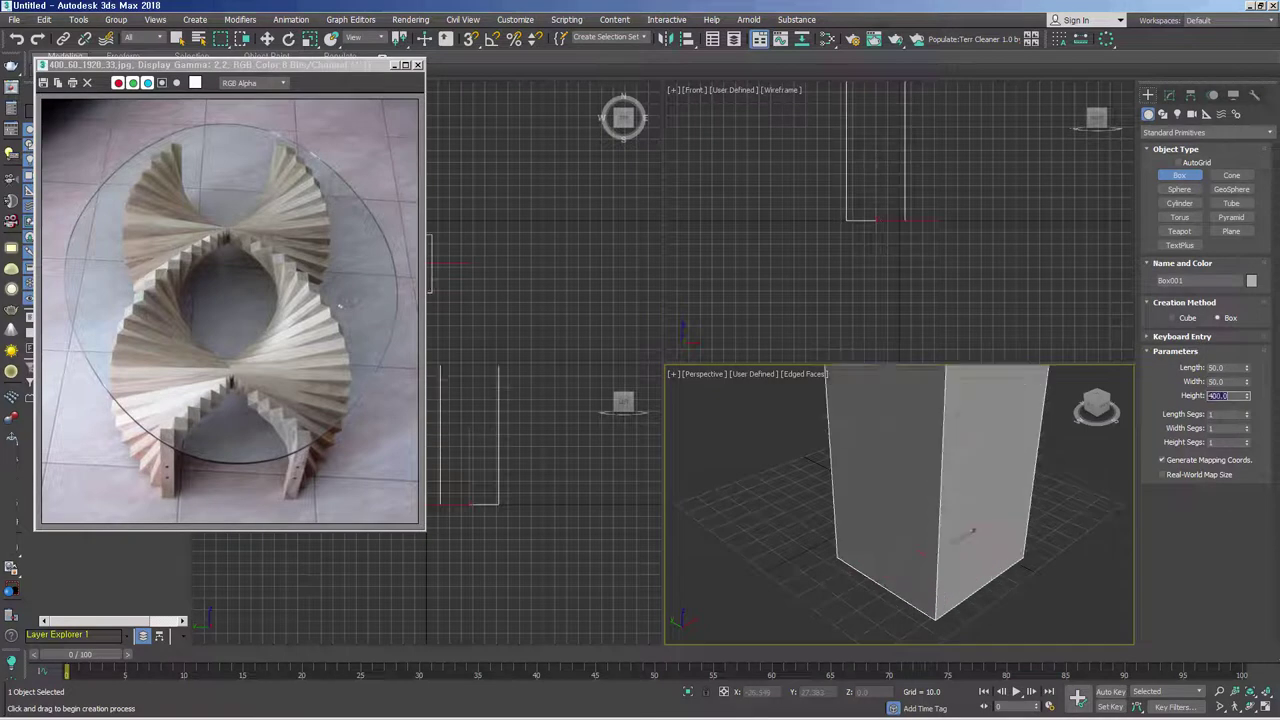
right_click(737, 622)
- Rotate the column around its Y axis
scroll(890, 614, "down", 2)
scroll(963, 610, "down", 2)
mouse_move(963, 608)
middle_mouse_down("alt")
mouse_move(966, 534)
mouse_move(976, 557)
middle_mouse_up("alt")
key("shift+z")
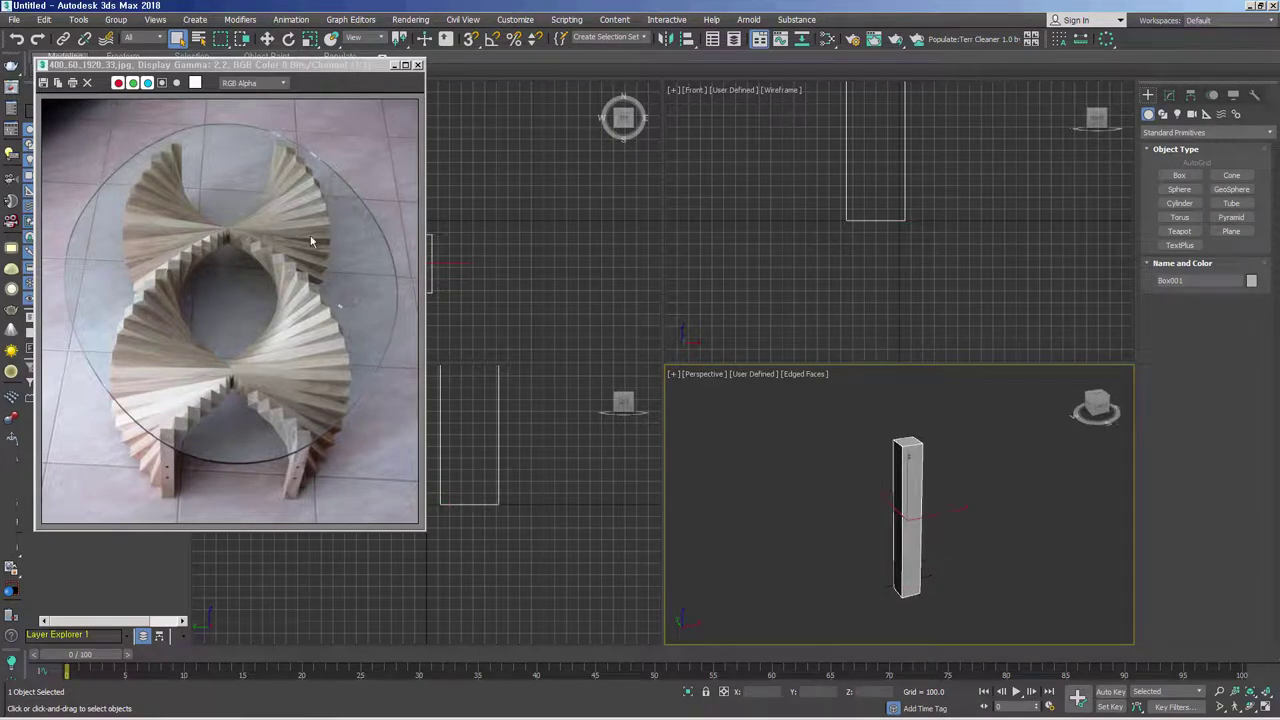
right_click(906, 450)
left_click(935, 478)
mouse_move(912, 500)
left_mouse_down()
mouse_move(982, 469)
mouse_move(1020, 586)
left_mouse_up()
- Shift-move a copy, Box002, beside the column and tilt it about 7.6° on Y
right_click(930, 465)
left_click(960, 476)
left_click_drag(943, 507, 963, 499, "shift")
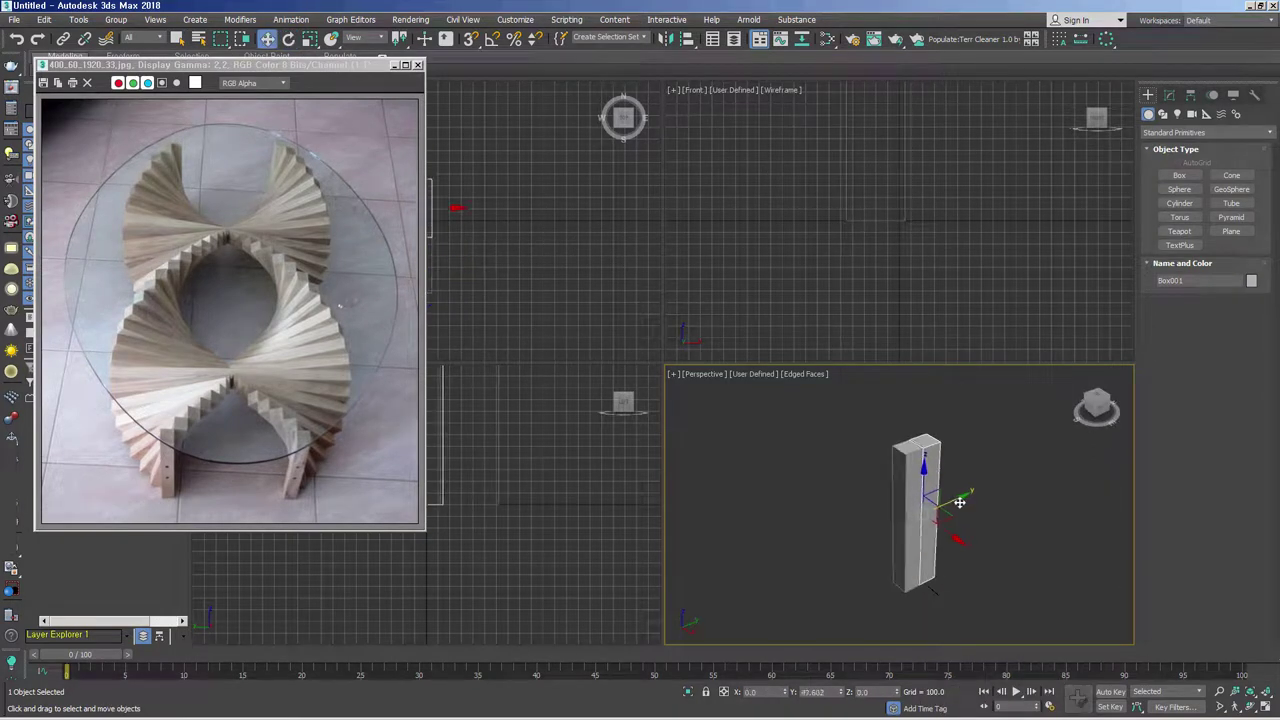
left_click(638, 421)
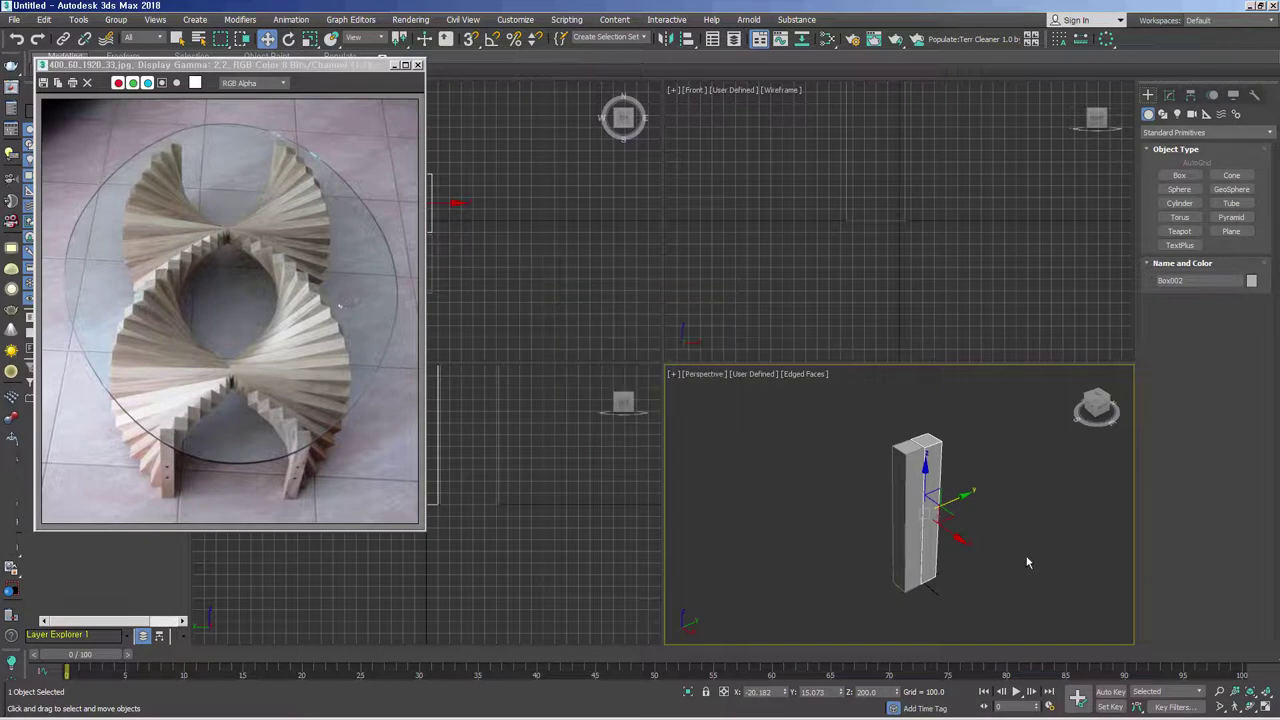
key("e")
left_click_drag(947, 502, 968, 487)
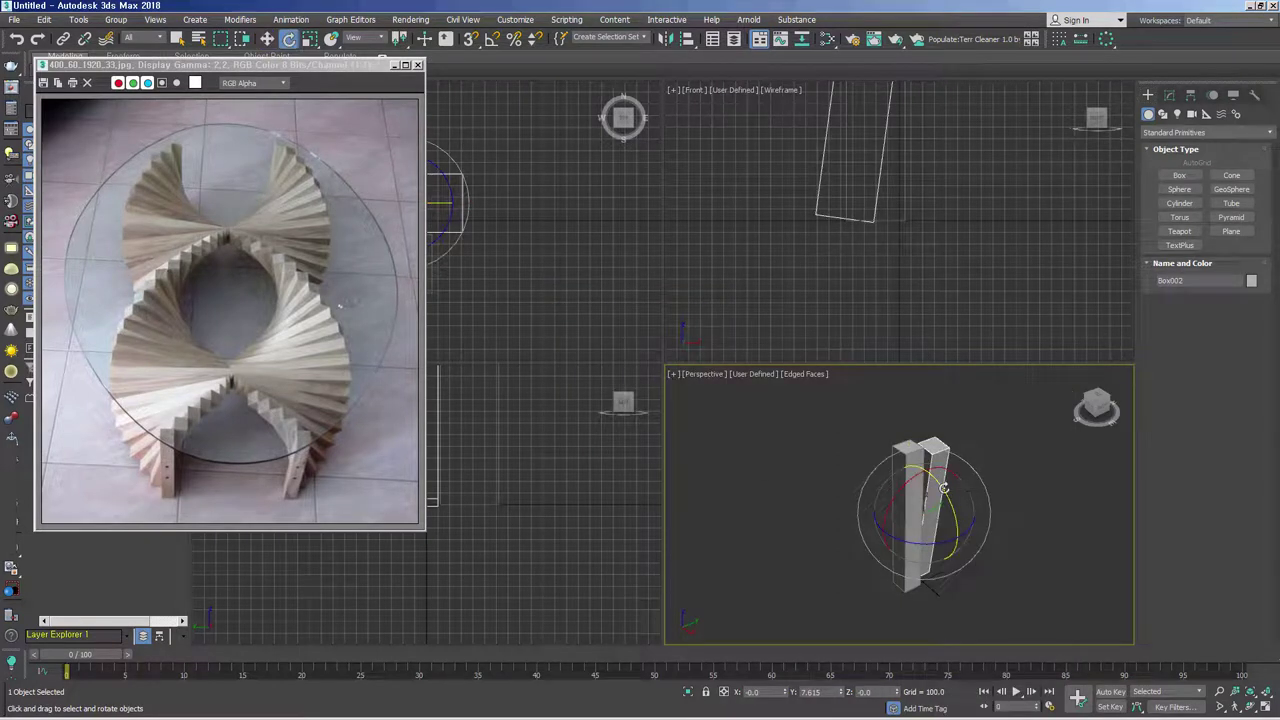
- Download the free Clone Modifier archive from iToo Software's Free Plugins page
left_click(951, 495)
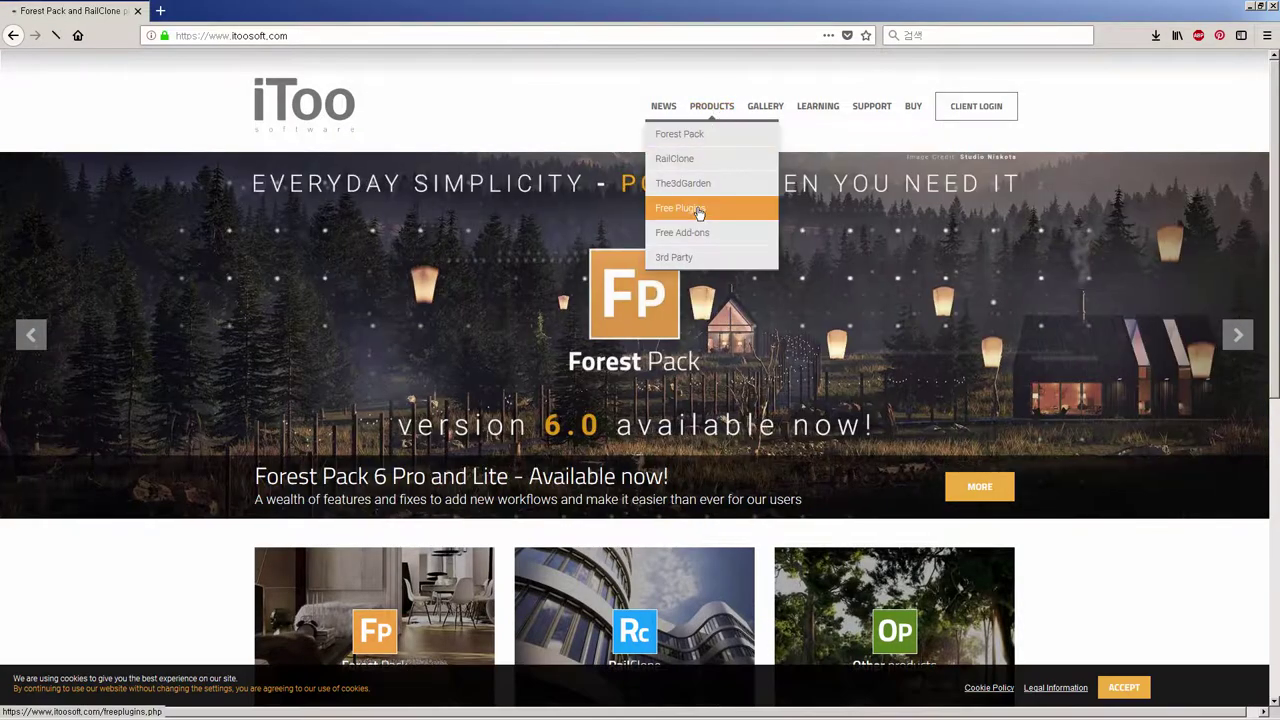
left_click(699, 213)
left_click(287, 358)
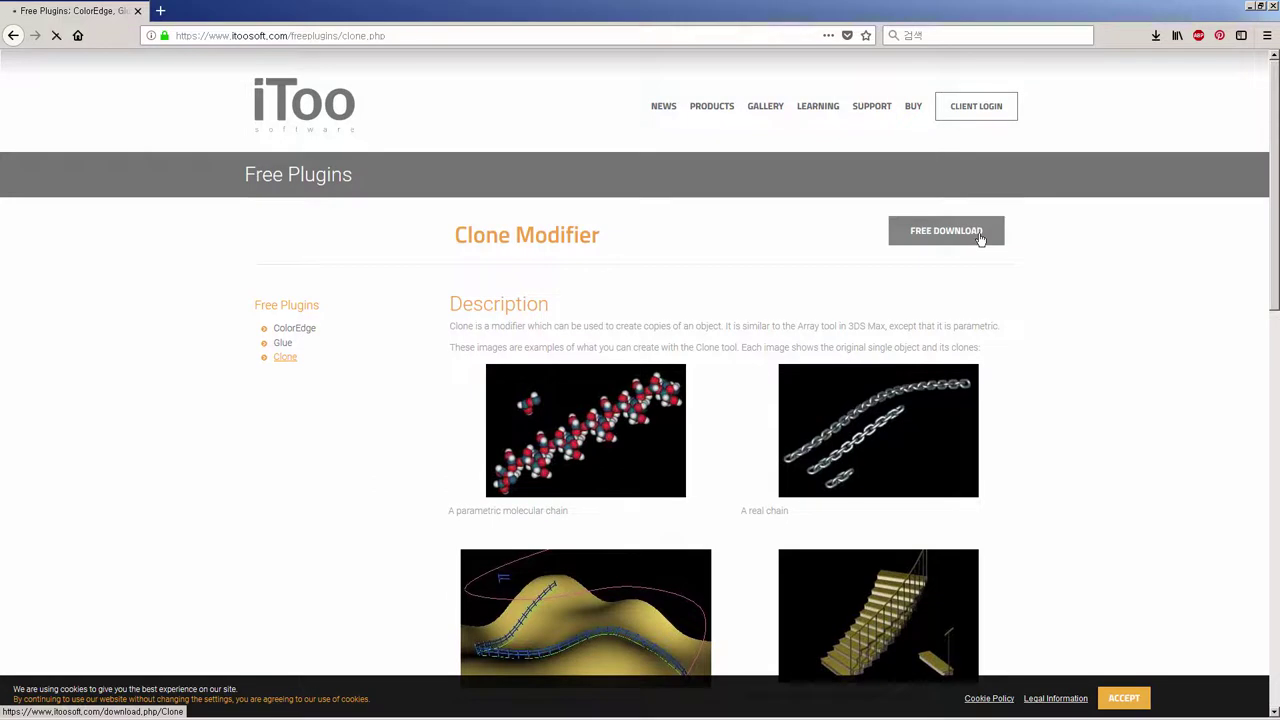
left_click(981, 238)
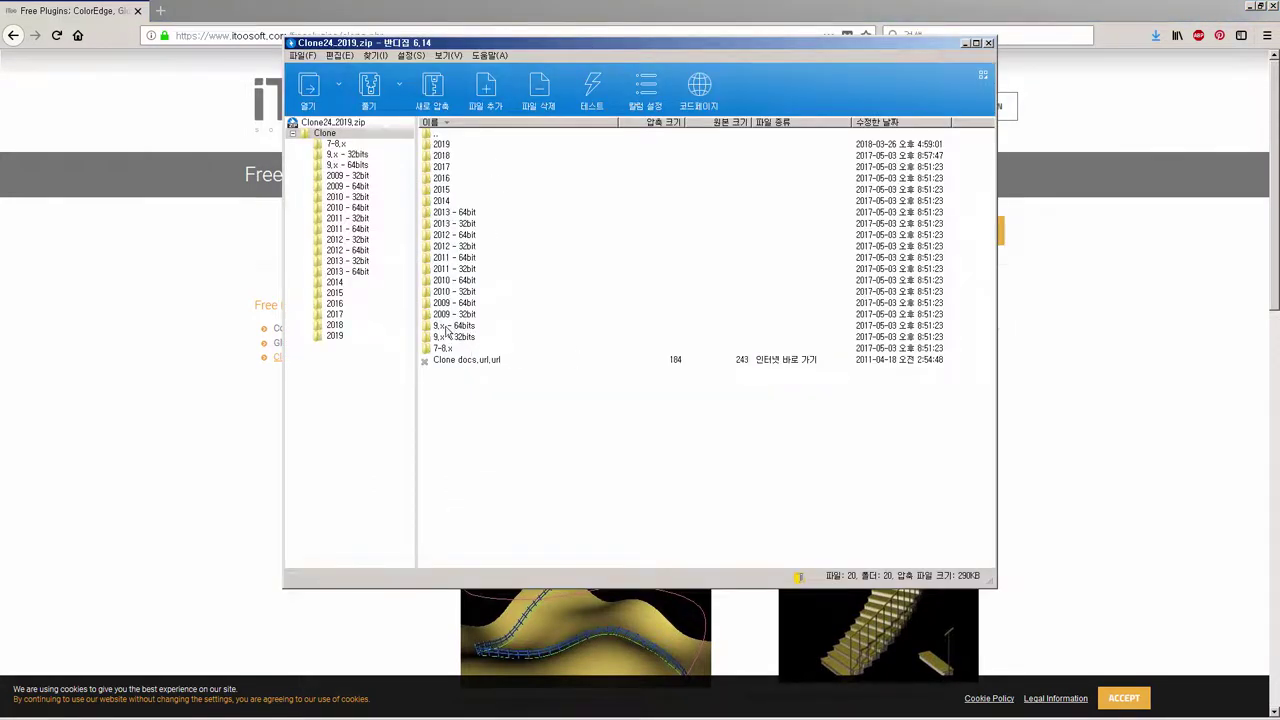
- Extract clone.dlm from the archive's 2018 folder, then close Bandizip and Firefox
left_click(447, 291)
double_click(437, 157)
left_click_drag(538, 203, 425, 138)
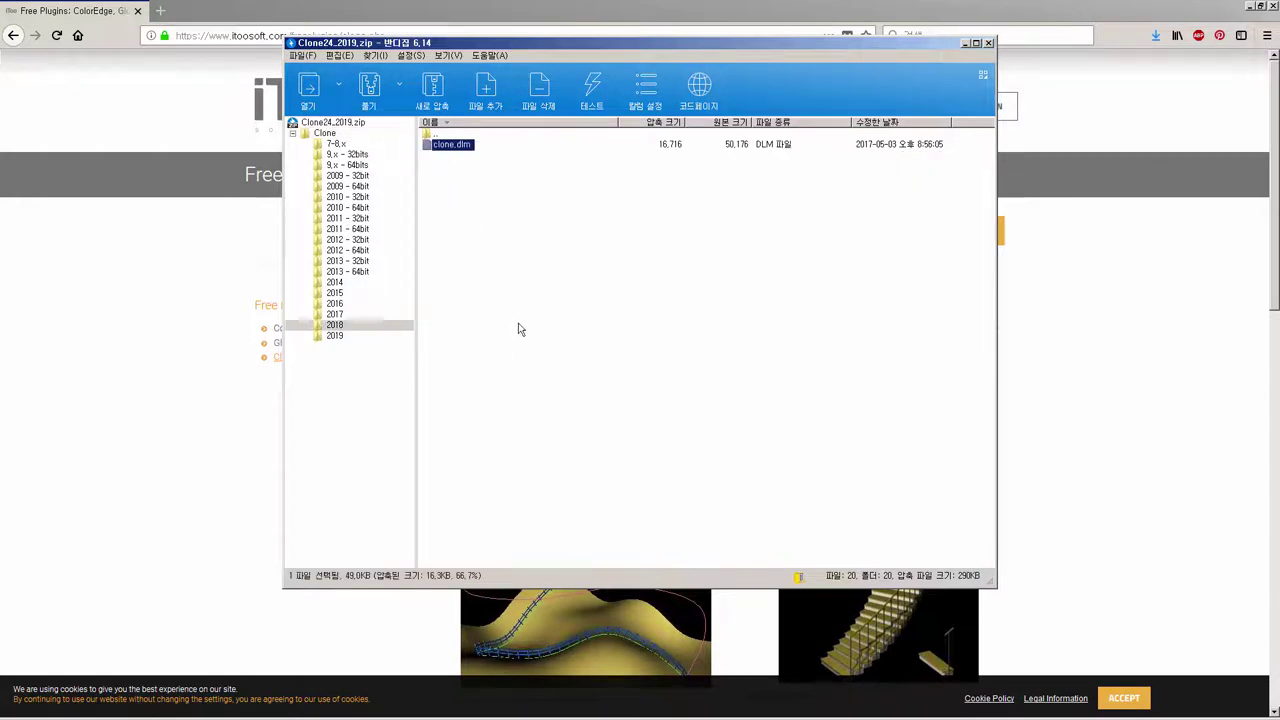
left_click(988, 42)
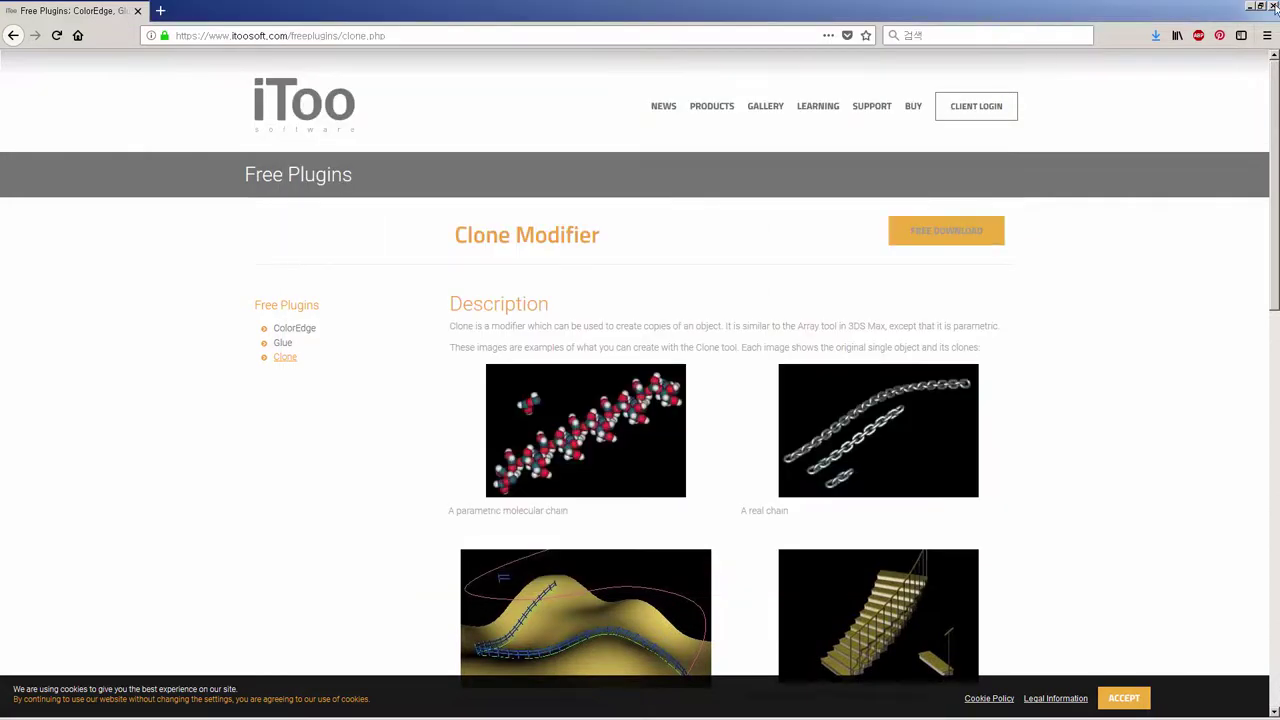
left_click(1273, 6)
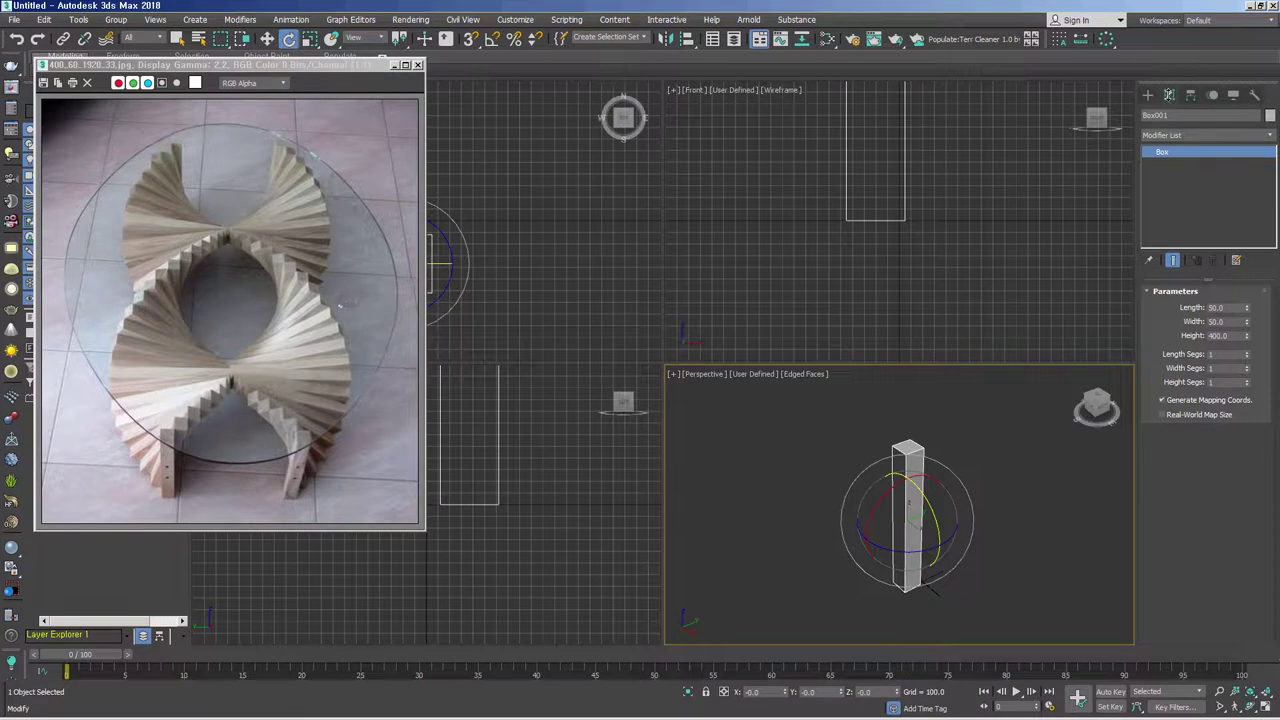
left_click(1172, 136)
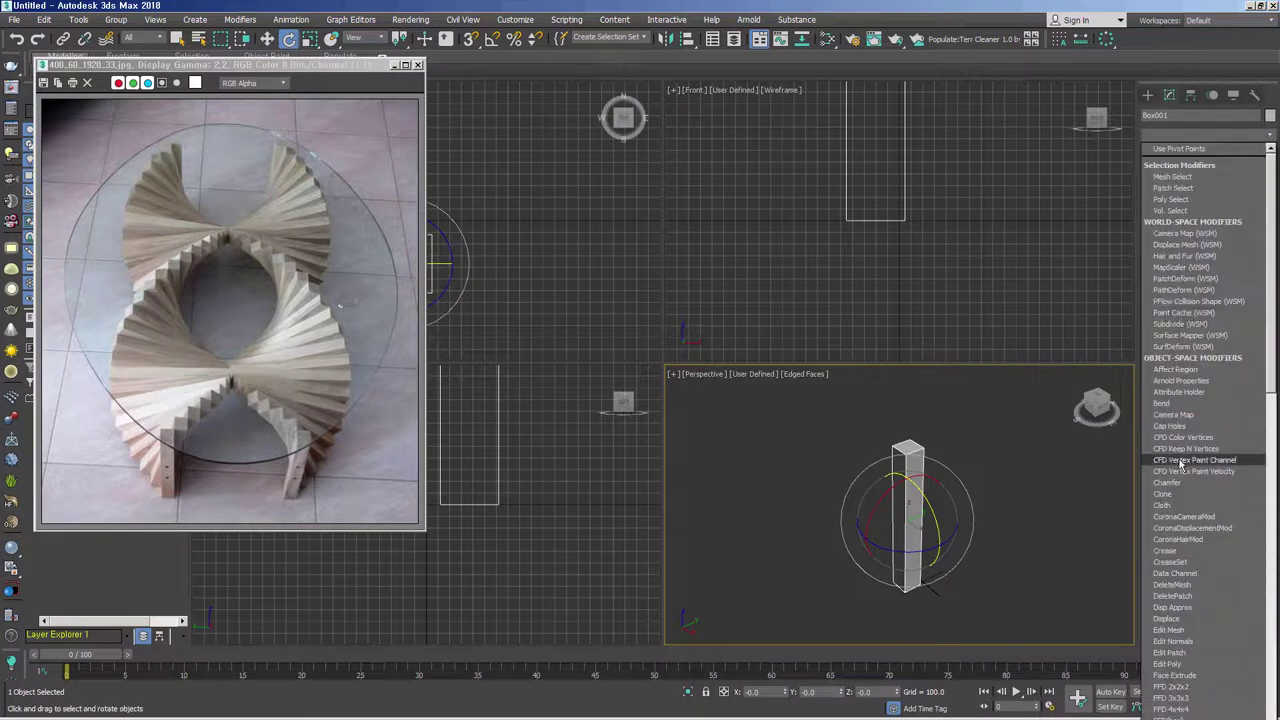
left_click(1181, 491)
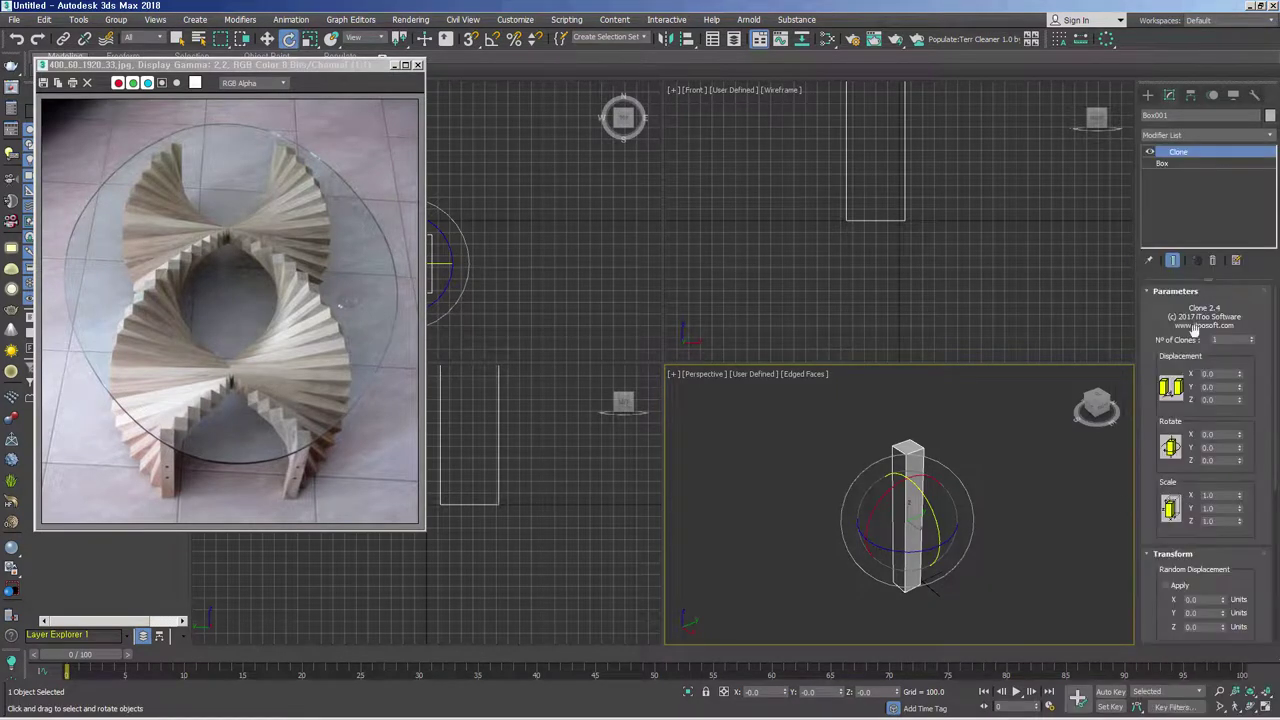
type("50.0")
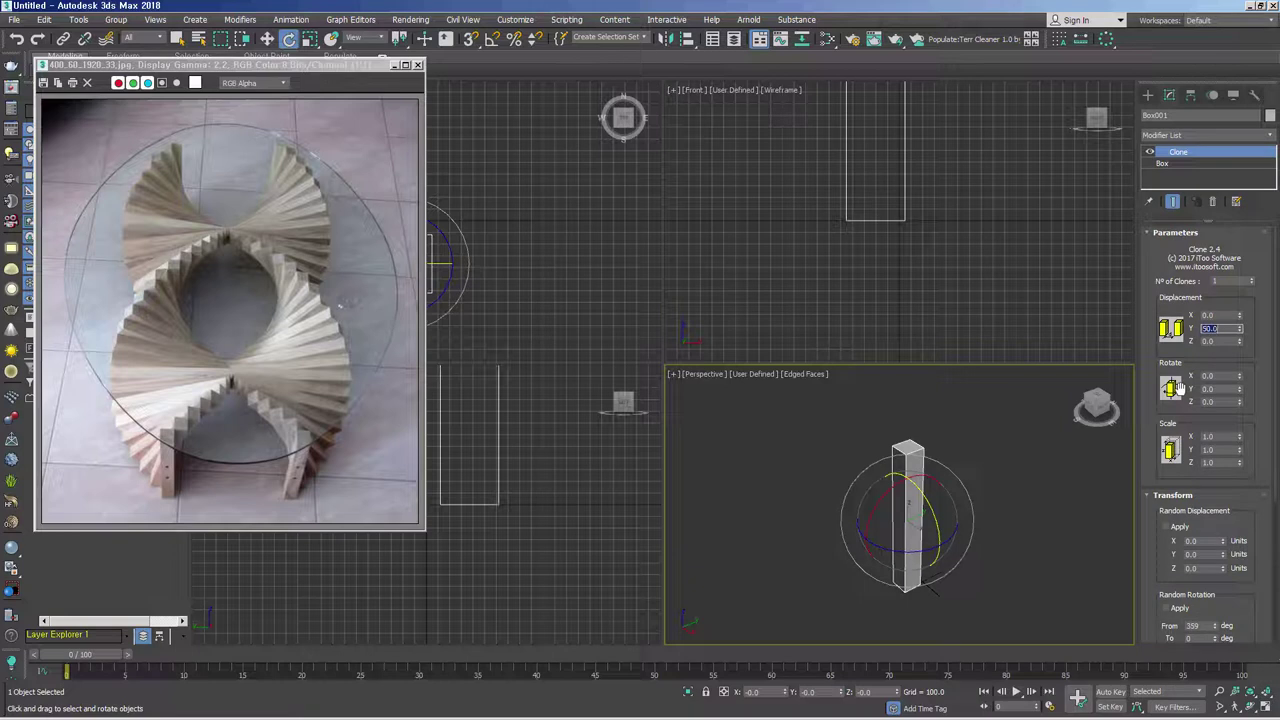
left_click(1251, 278)
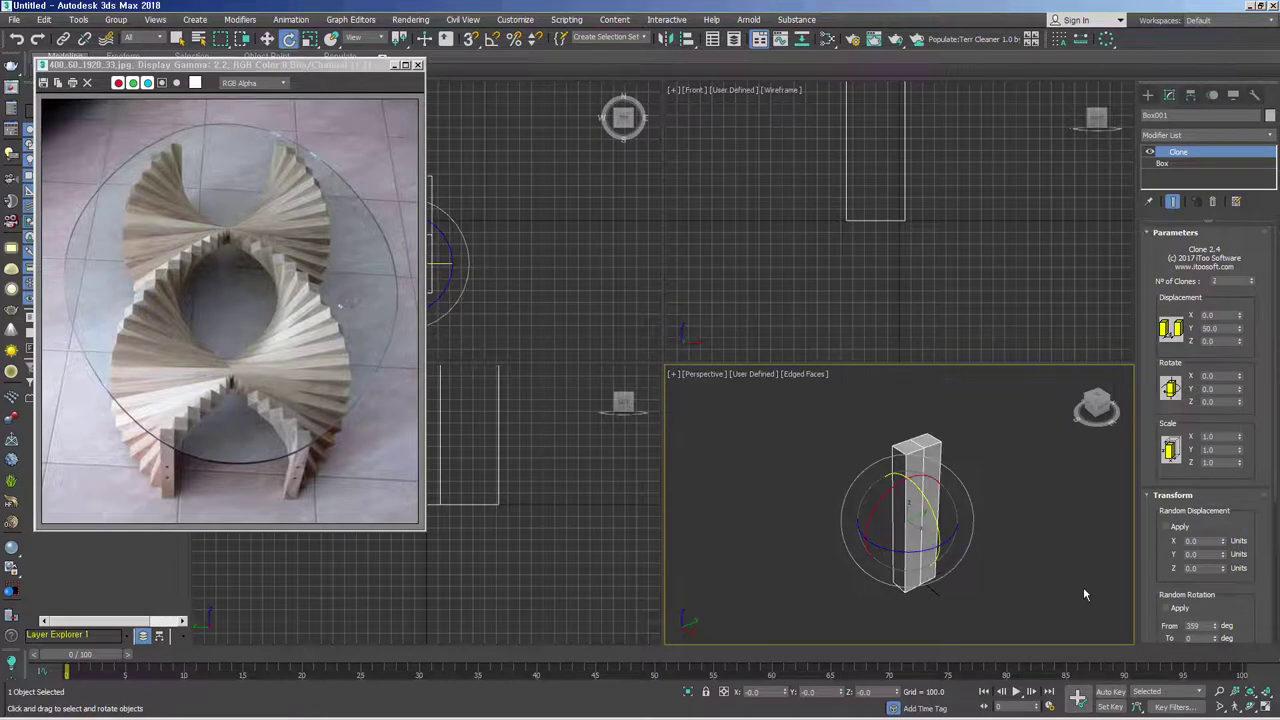
scroll(1200, 440, "down", 2)
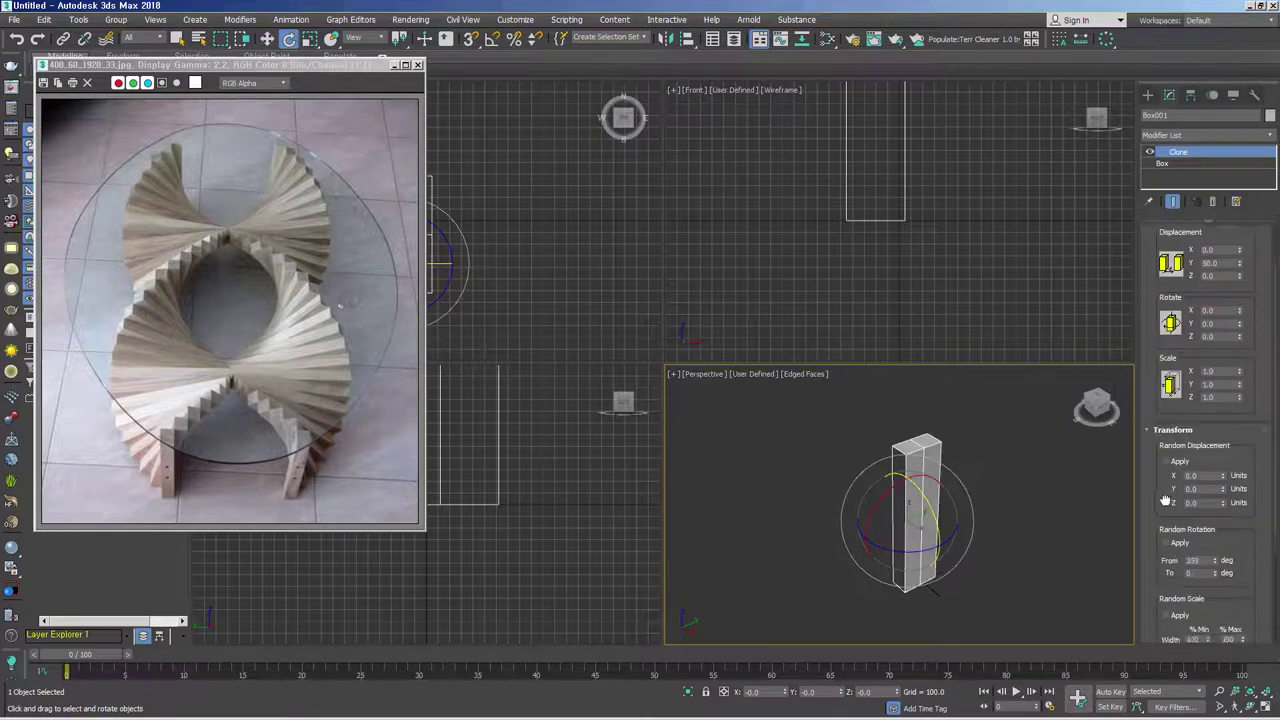
left_click_drag(1240, 333, 1249, 333)
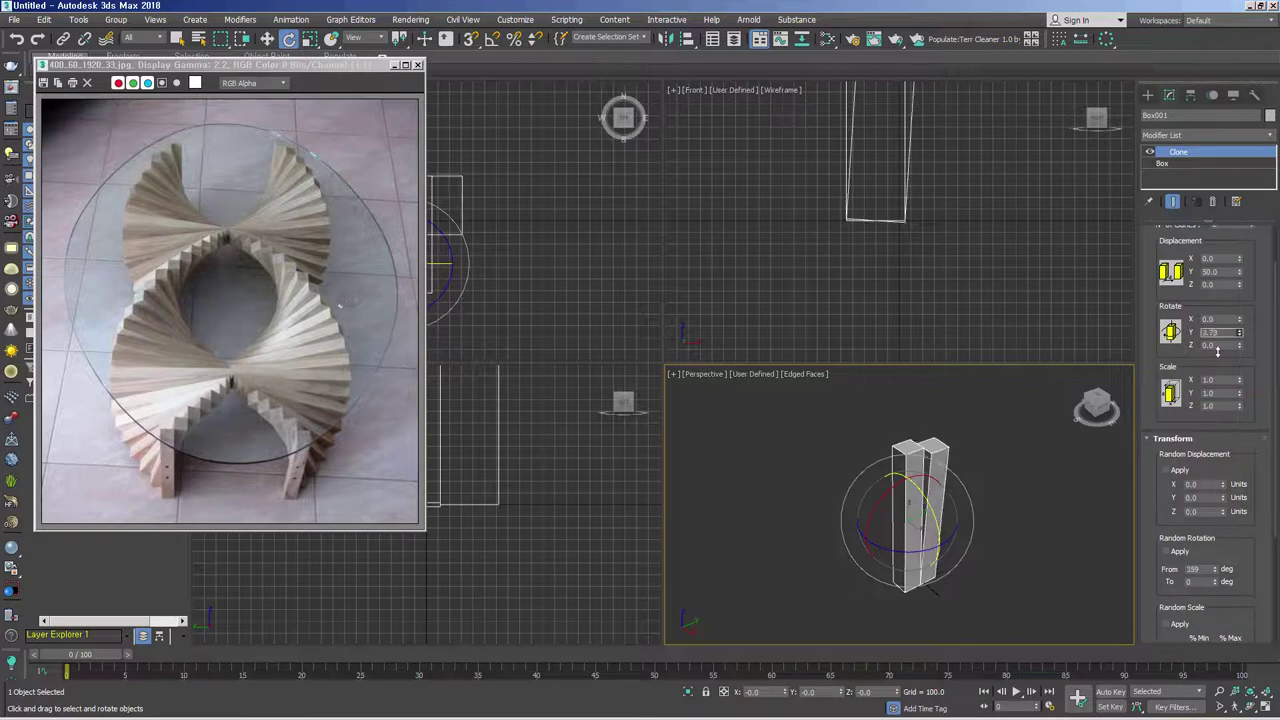
left_click(1213, 201)
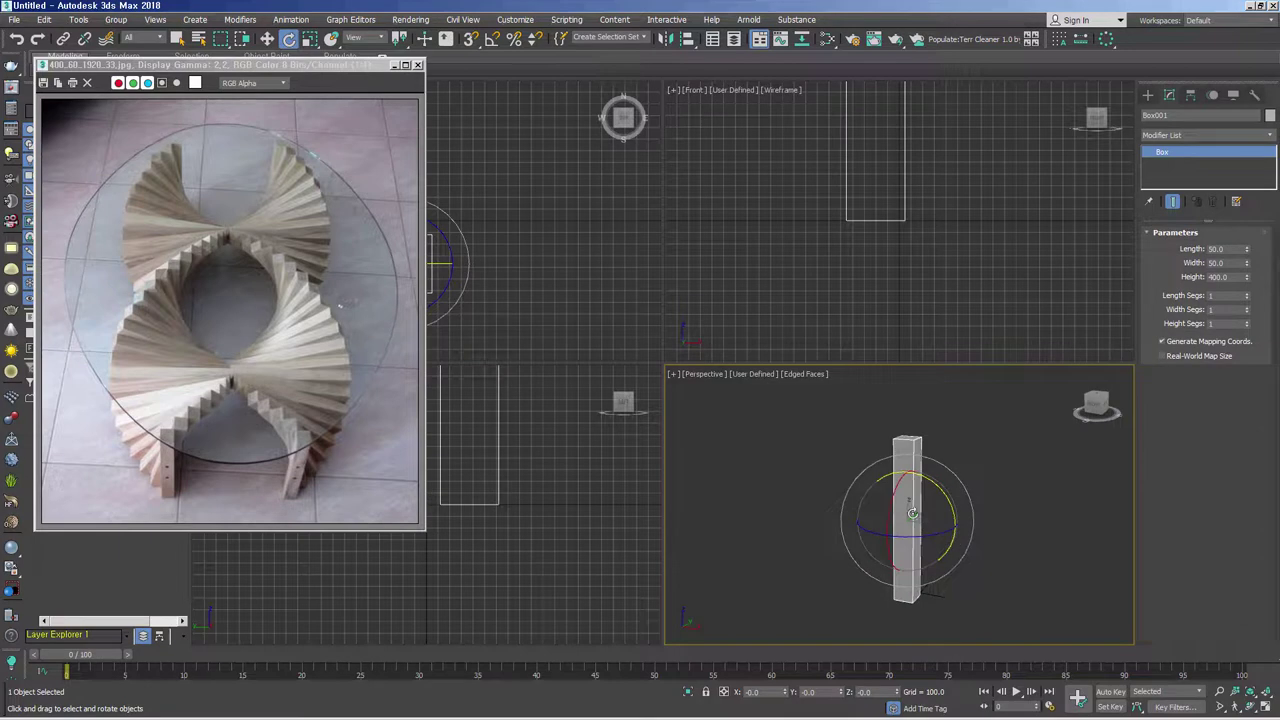
middle_click_drag(971, 534, 963, 503, "alt")
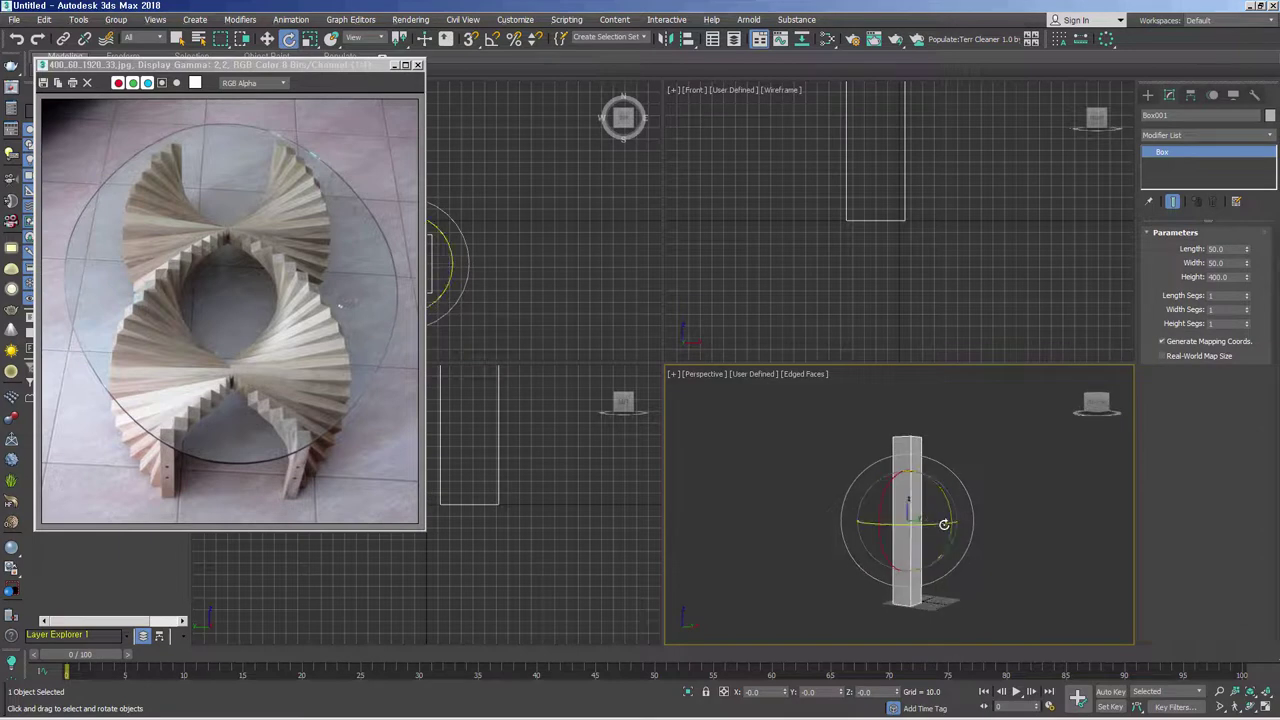
right_click(962, 492)
left_click(976, 496)
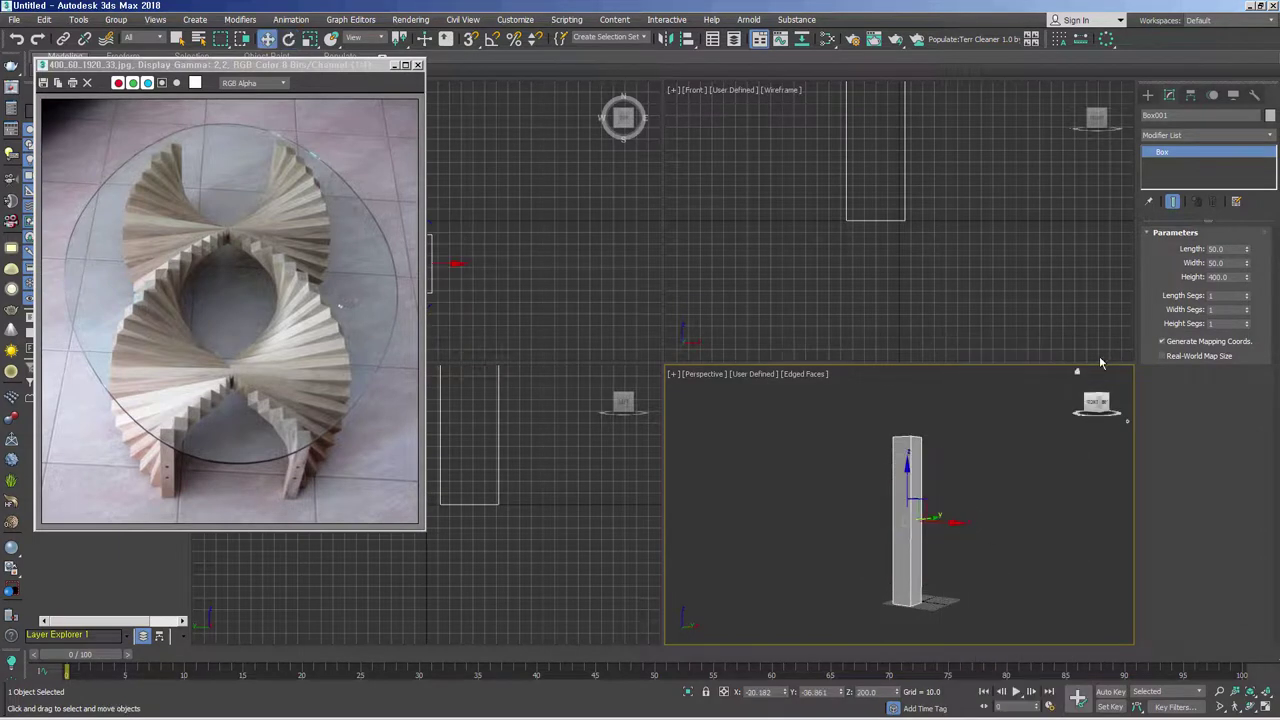
left_click(1248, 135)
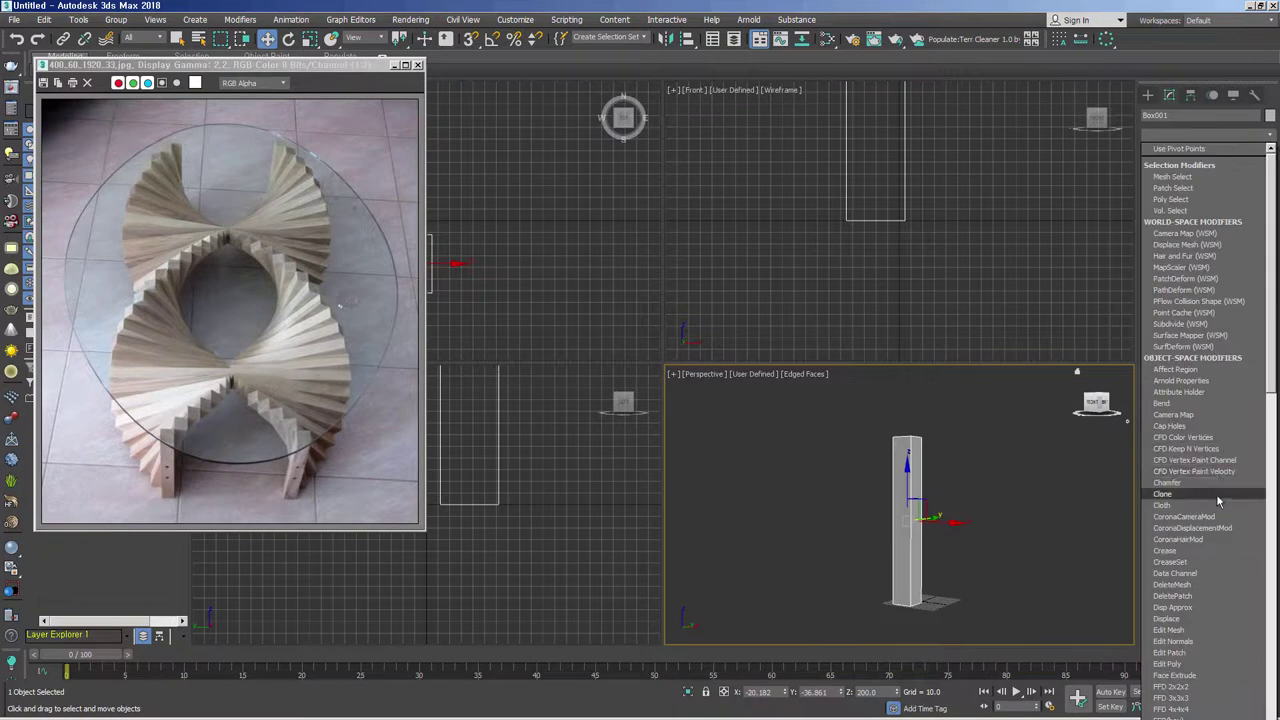
left_click(1222, 494)
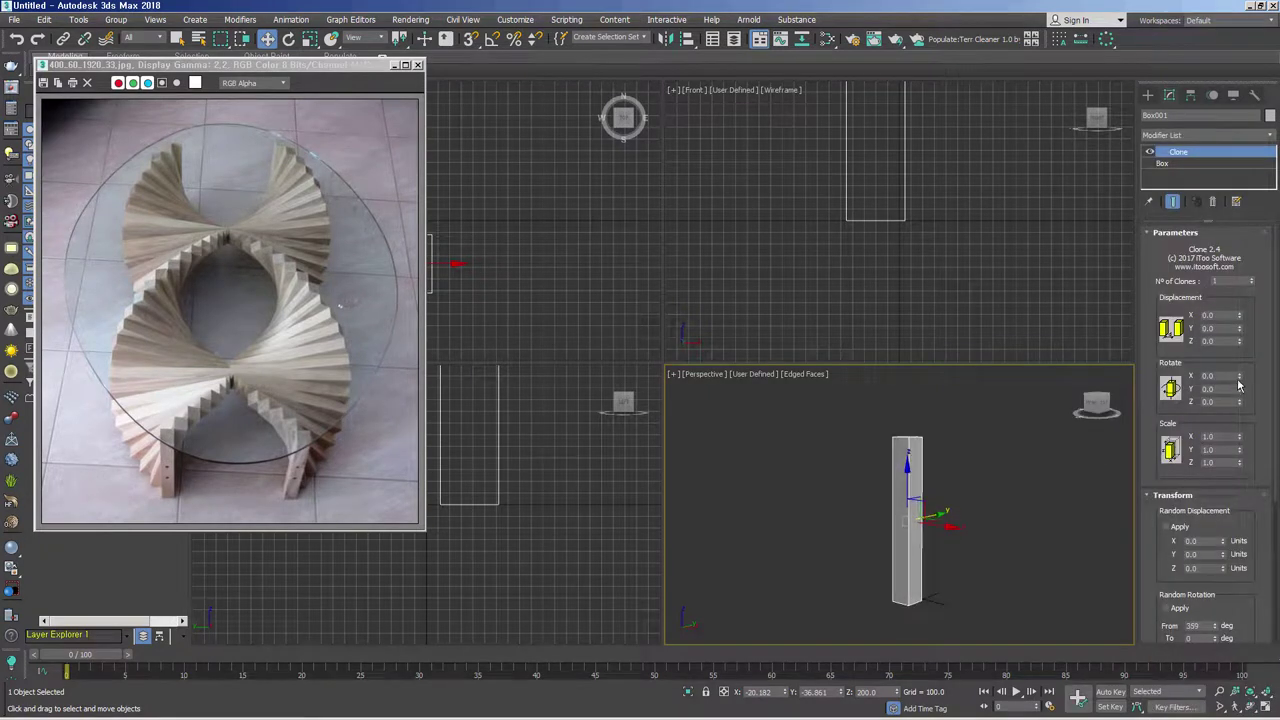
left_click_drag(1240, 388, 1249, 408)
right_click(1240, 388)
left_click(1251, 279)
left_click_drag(1240, 328, 1243, 344)
left_click_drag(1240, 389, 1258, 392)
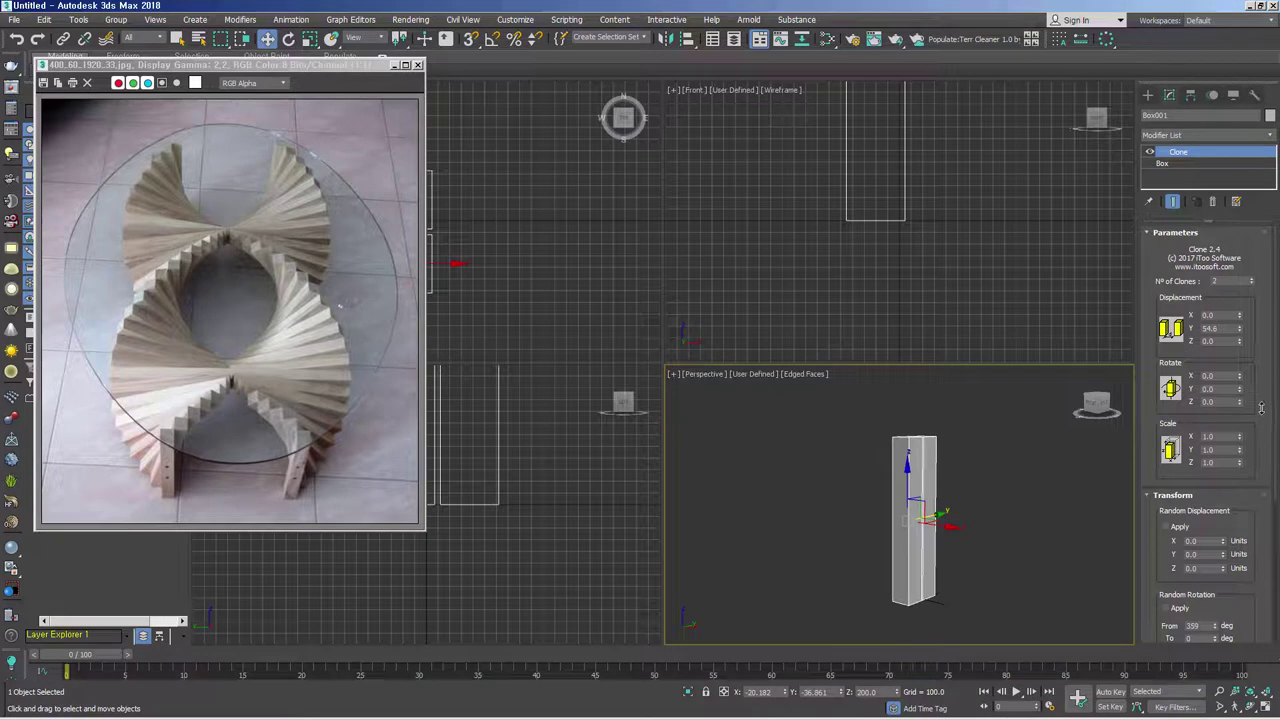
left_click(1213, 203)
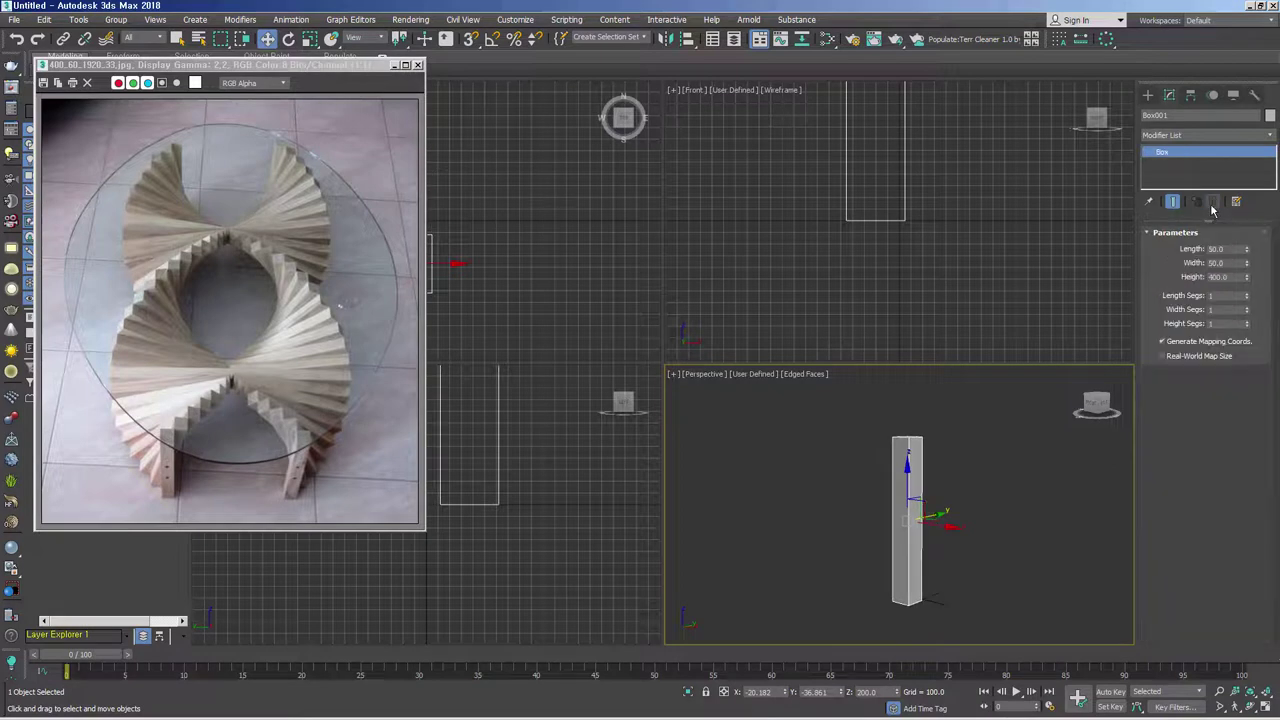
- Apply Reset XForm to the selected column and collapse it to an Editable Poly
left_click(1254, 95)
left_click(1230, 262)
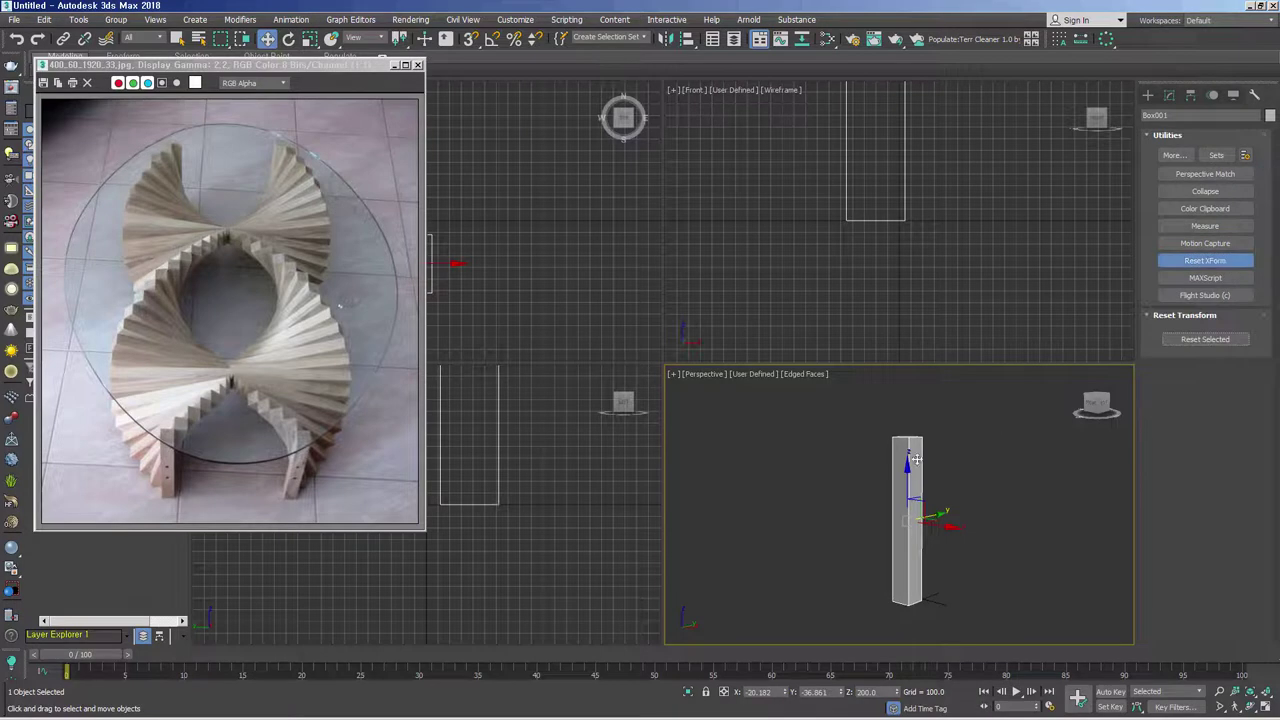
left_click(1227, 340)
left_click(1169, 95)
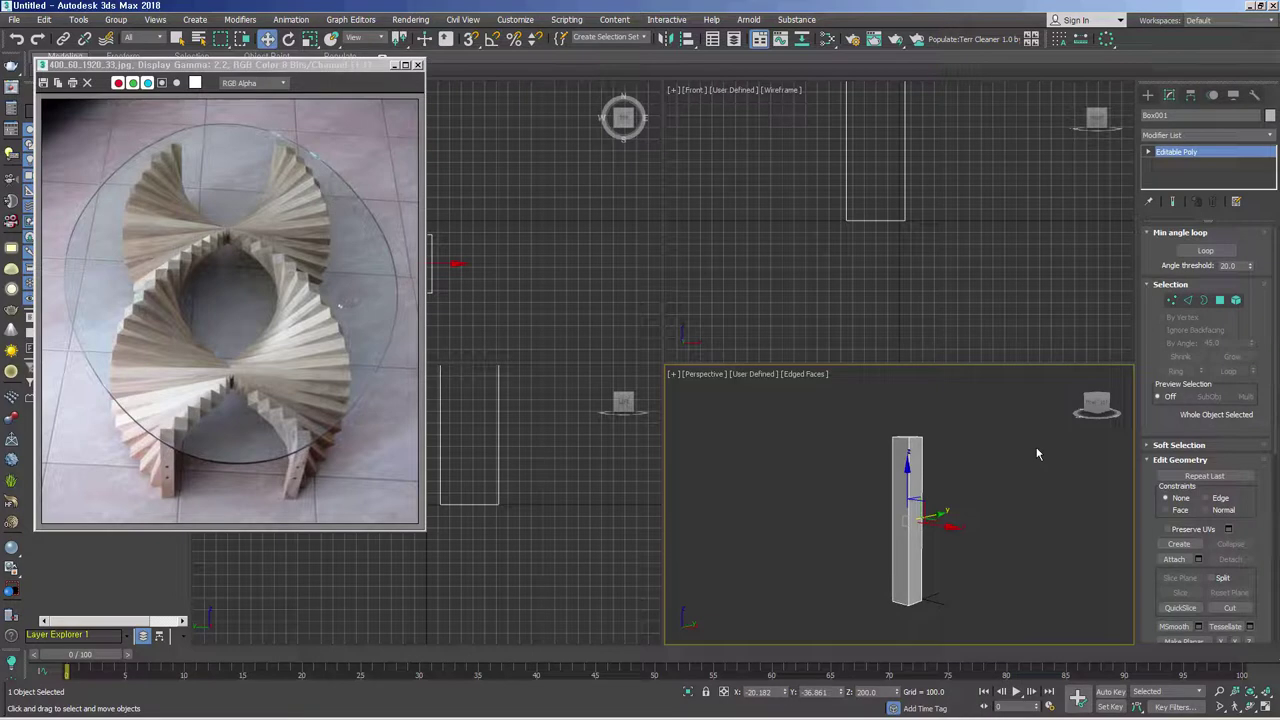
left_click(1226, 136)
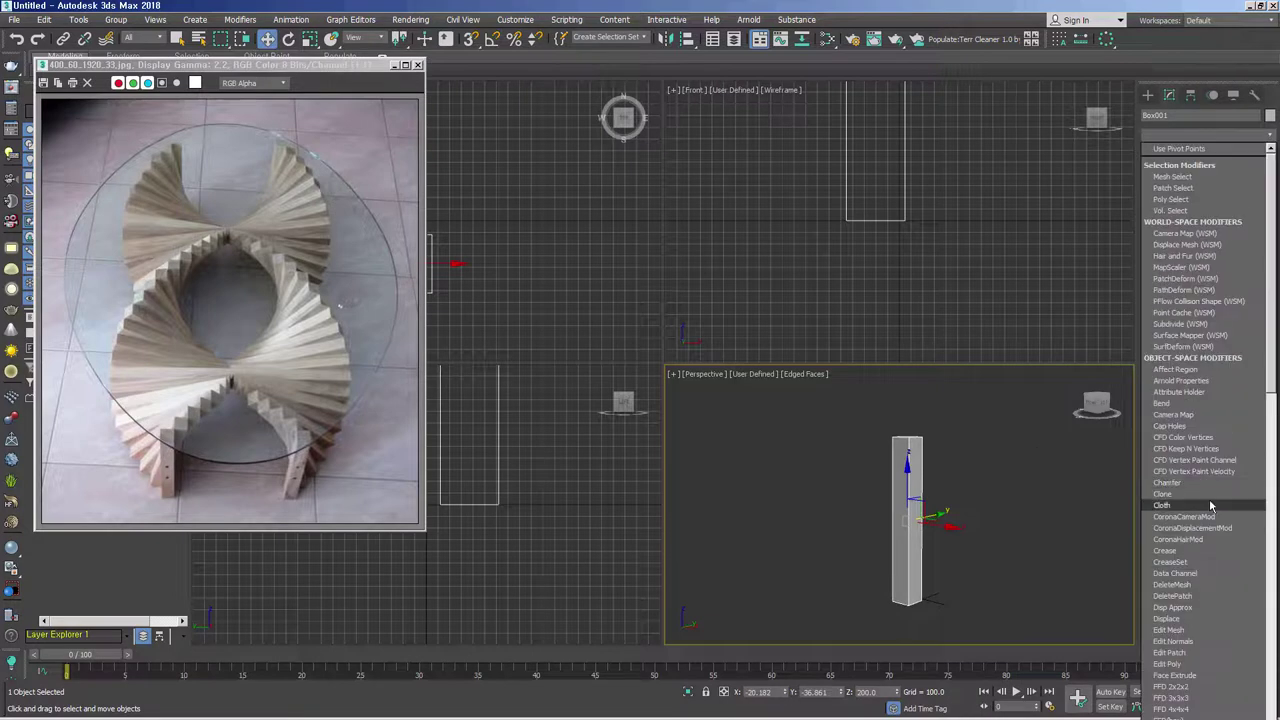
- Add a Clone modifier to the slat with a Y displacement of 50
left_click(1208, 494)
left_click(1212, 329)
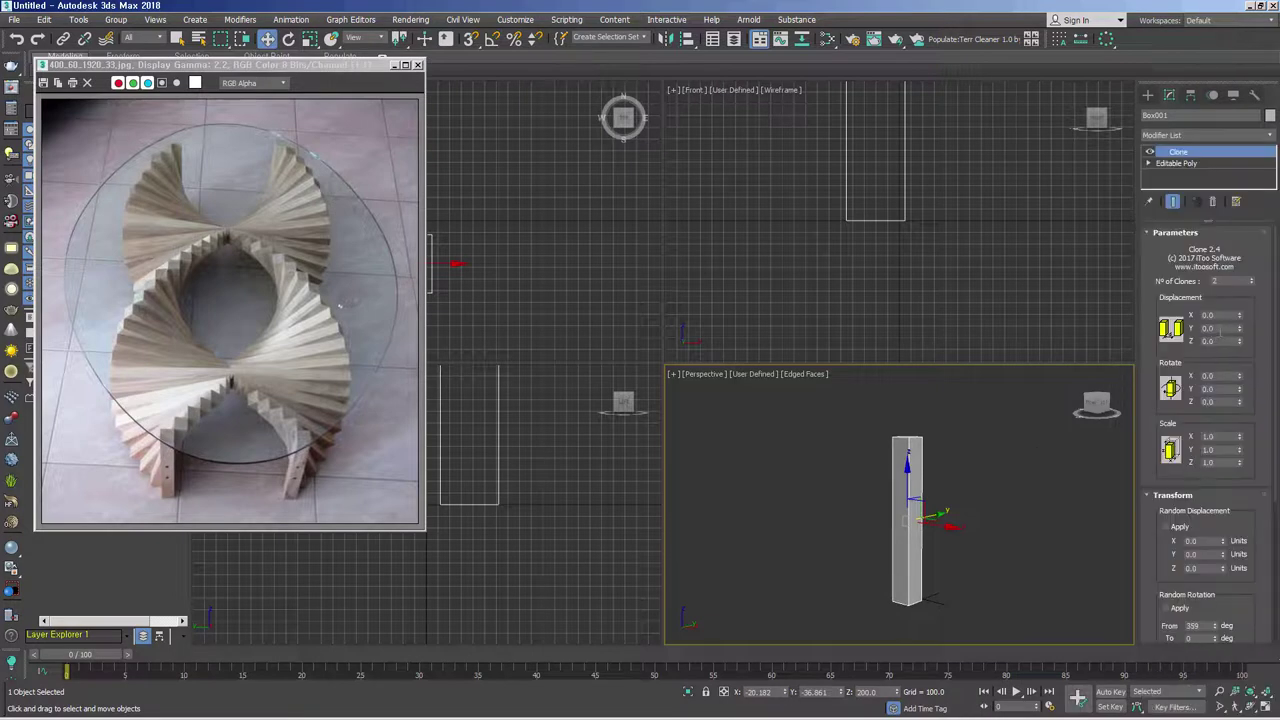
type("50")
key("Return")
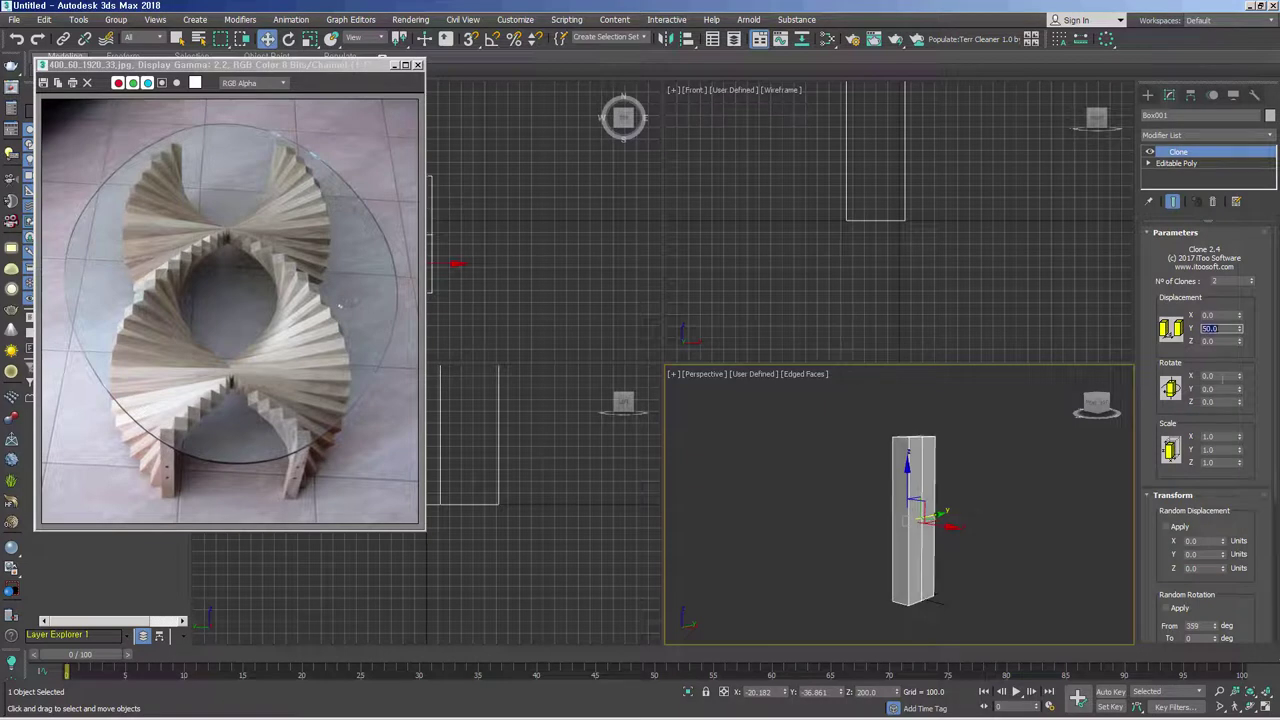
left_click_drag(1240, 389, 1192, 404)
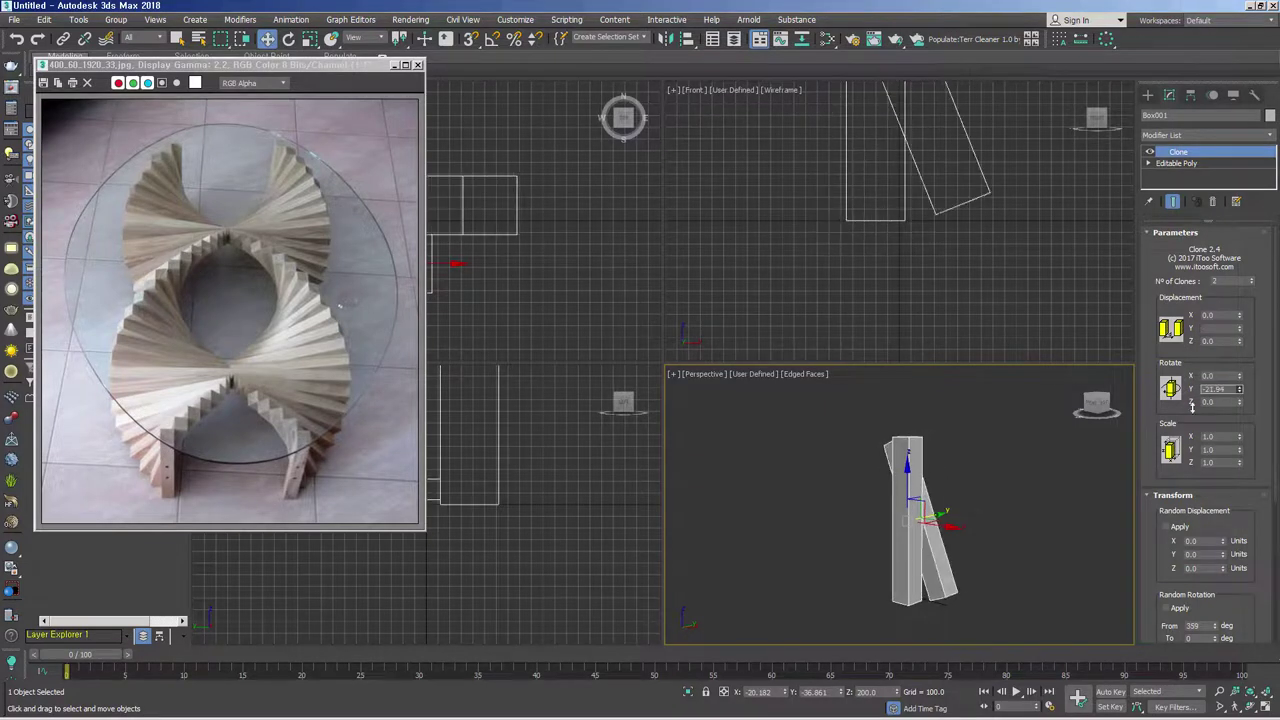
right_click(1192, 404)
middle_click_drag(1012, 537, 1052, 470, "alt")
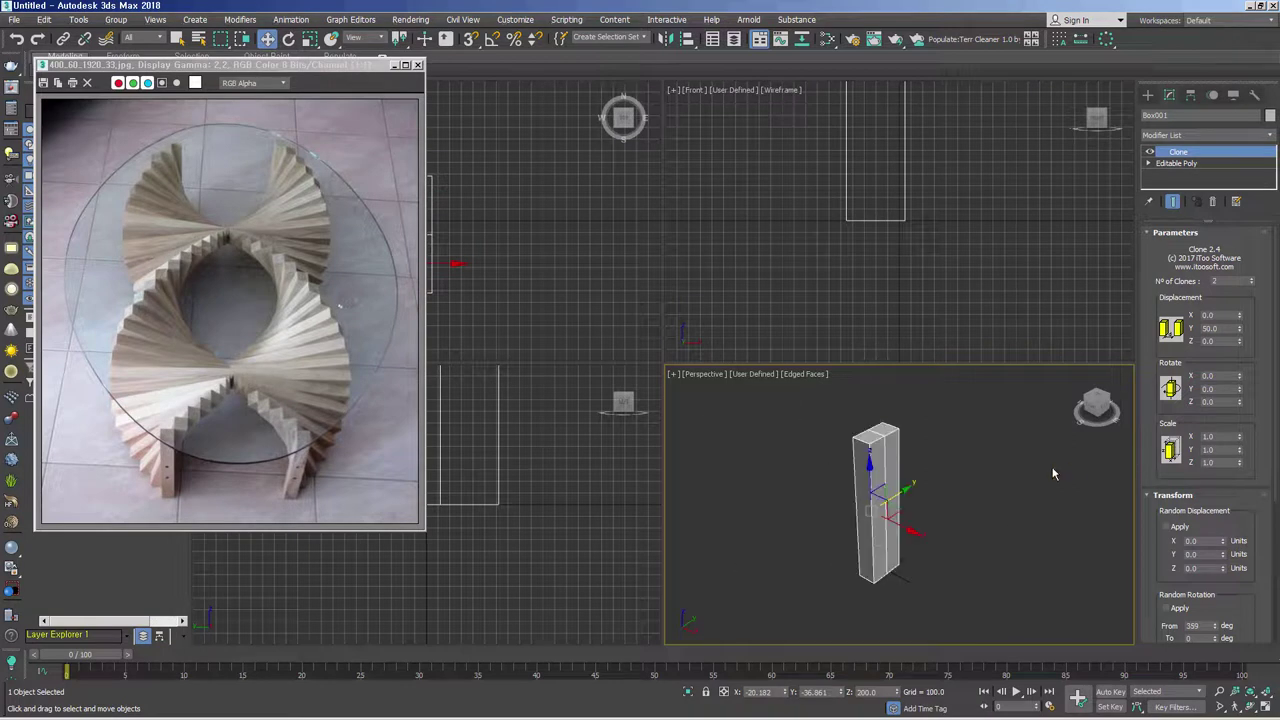
- Set the Clone modifier to 16 copies, each rotated 12° on Y
double_click(1215, 281)
type("16")
key("Return")
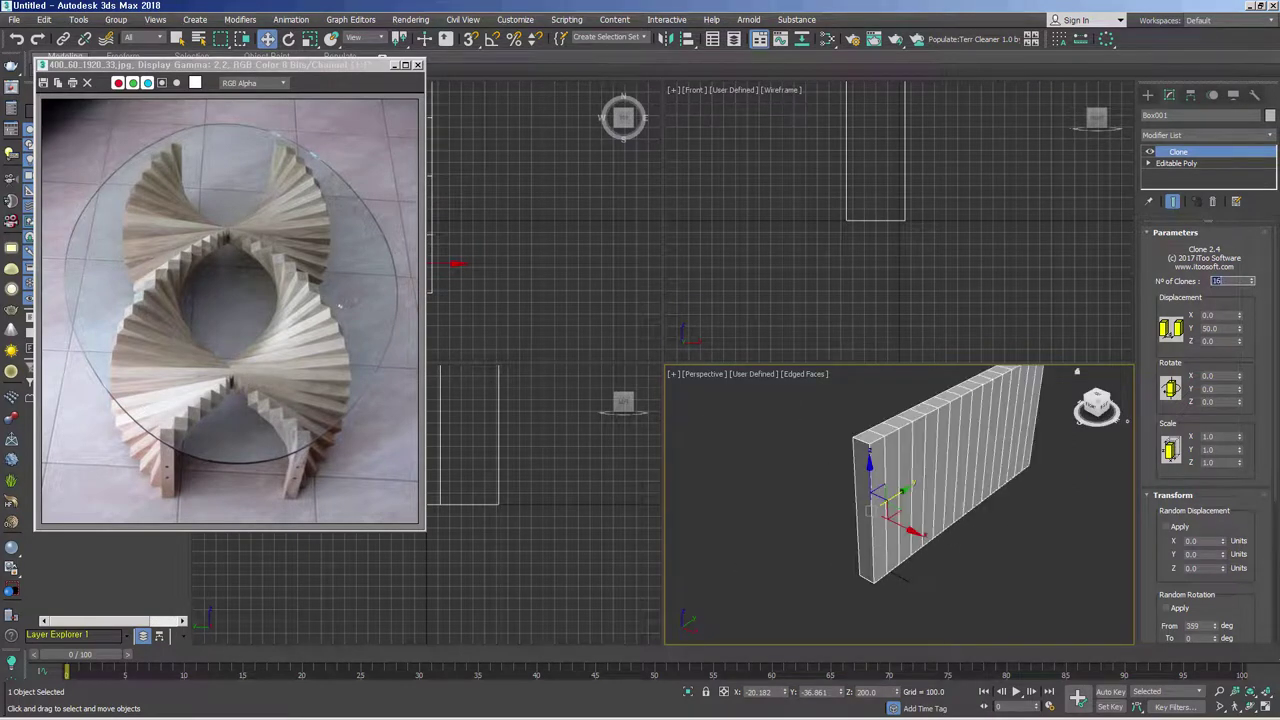
middle_click_drag(1000, 520, 960, 520, "alt")
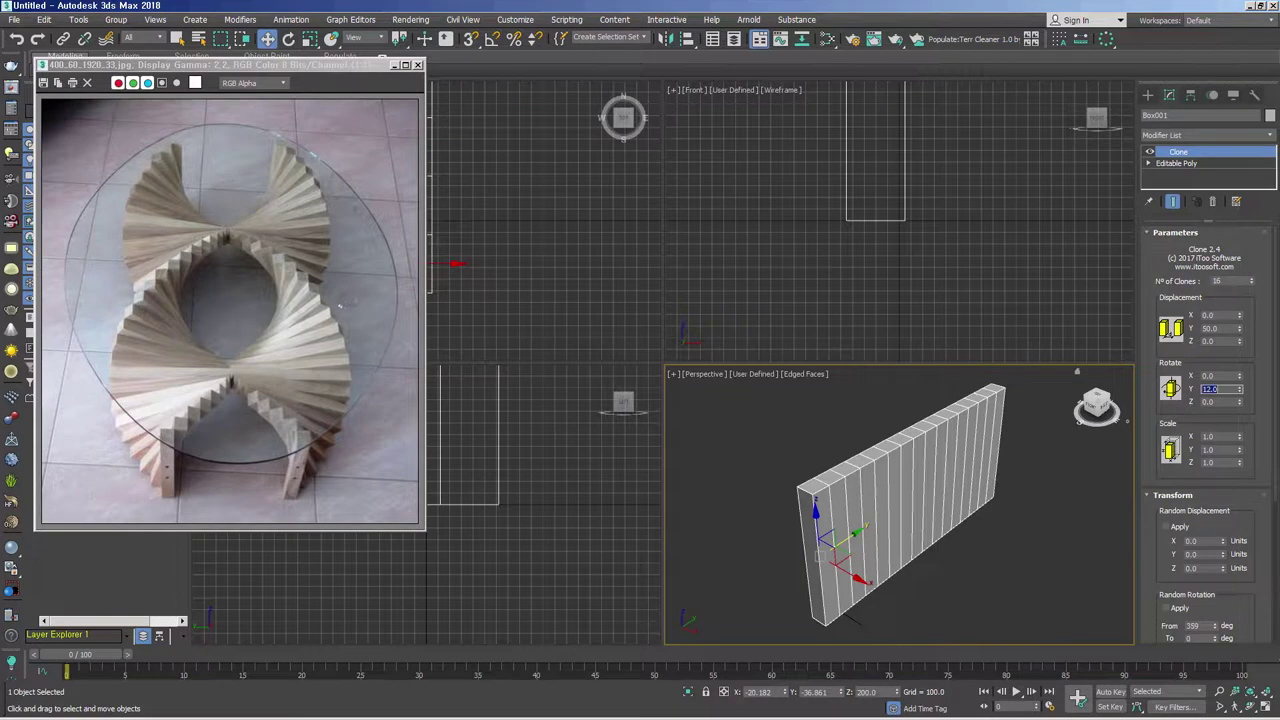
key("Return")
middle_click_drag(1040, 480, 975, 490, "alt")
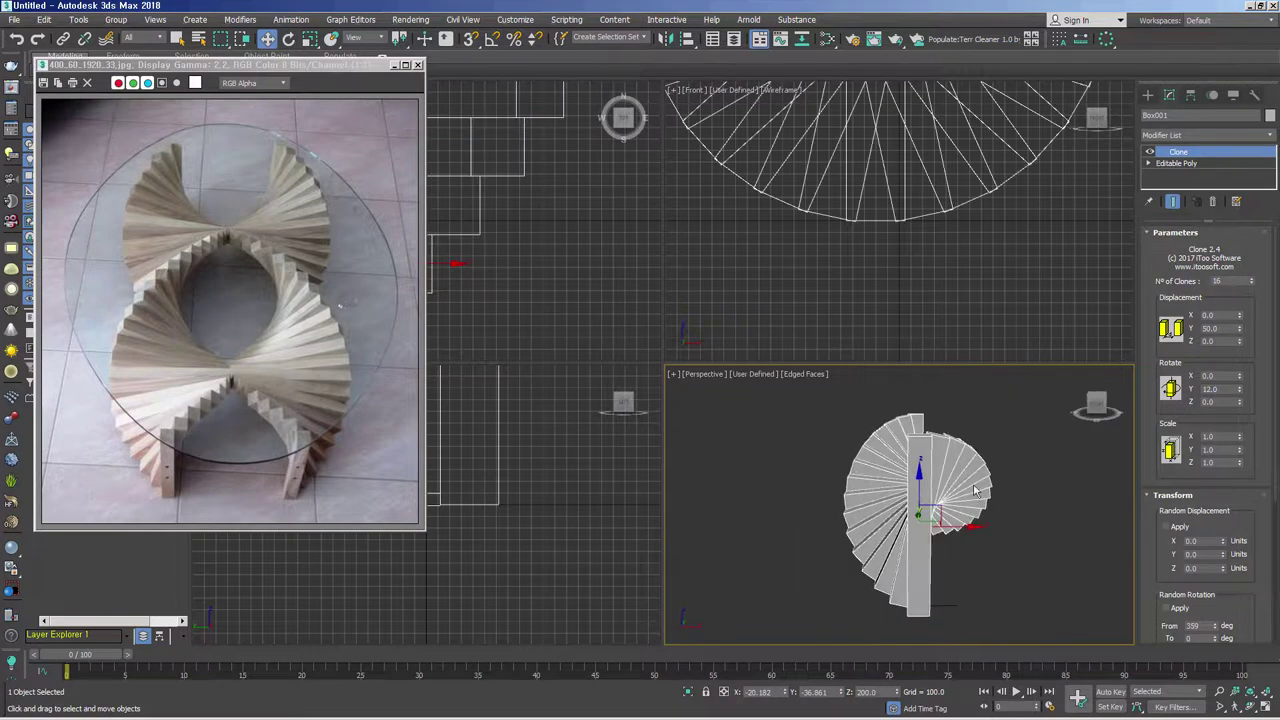
- Change the clone rotation to -12° and the clone count to 31
double_click(1213, 388)
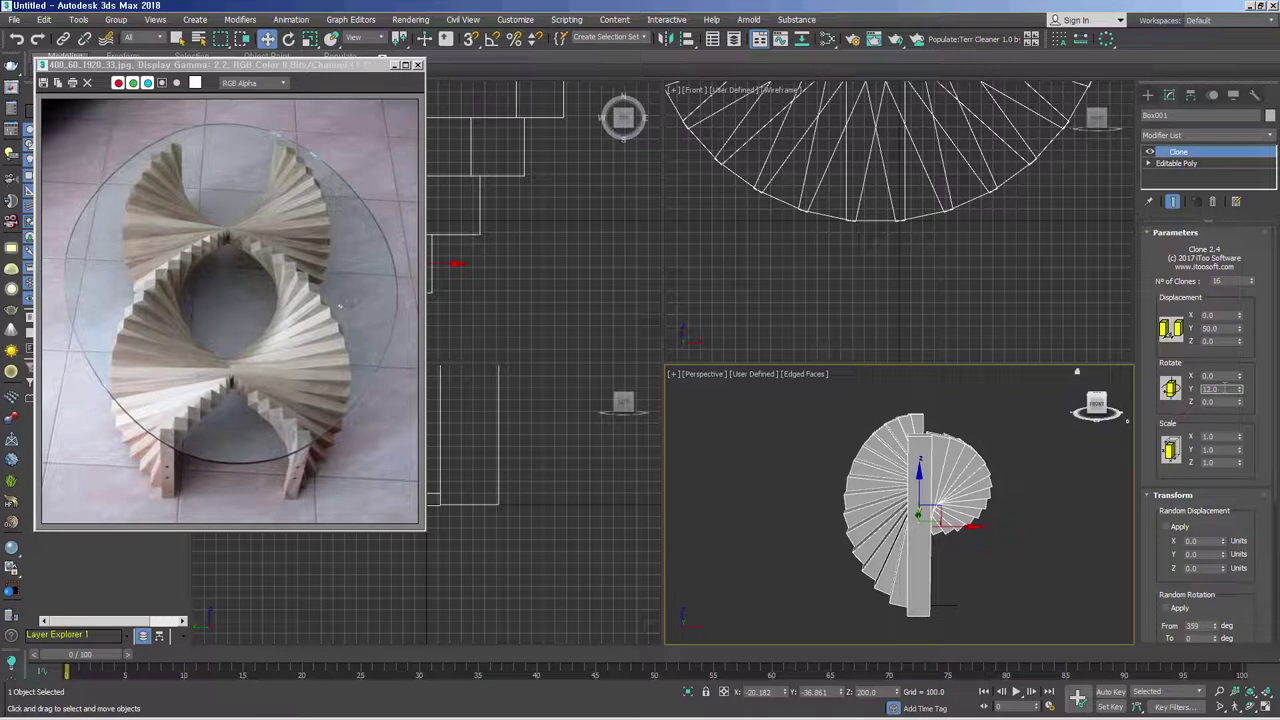
type("-12")
key("Return")
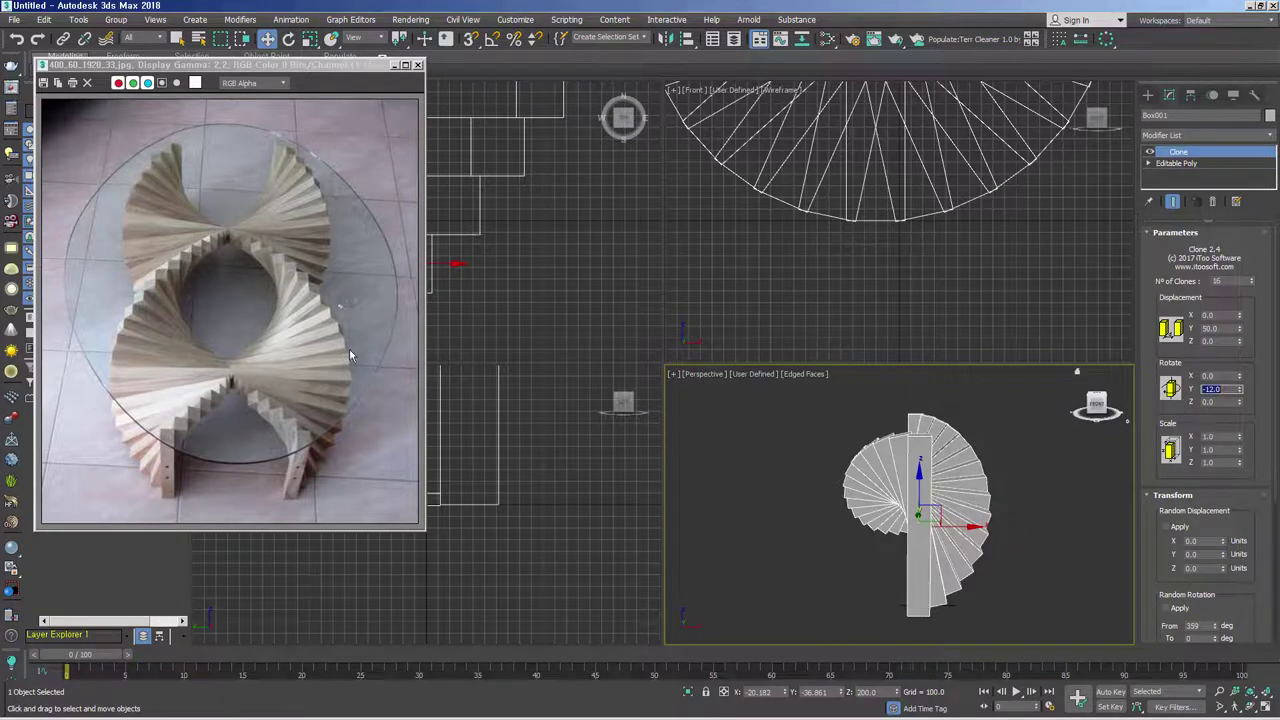
mouse_move(1110, 580)
middle_mouse_down("alt")
mouse_move(1064, 575)
mouse_move(1004, 525)
mouse_move(990, 460)
mouse_move(1094, 400)
middle_mouse_up("alt")
double_click(1230, 281)
type("31")
key("Return")
- Switch a viewport to Top, frame the spiral, and select the base Editable Poly
middle_click_drag(940, 500, 967, 495, "alt")
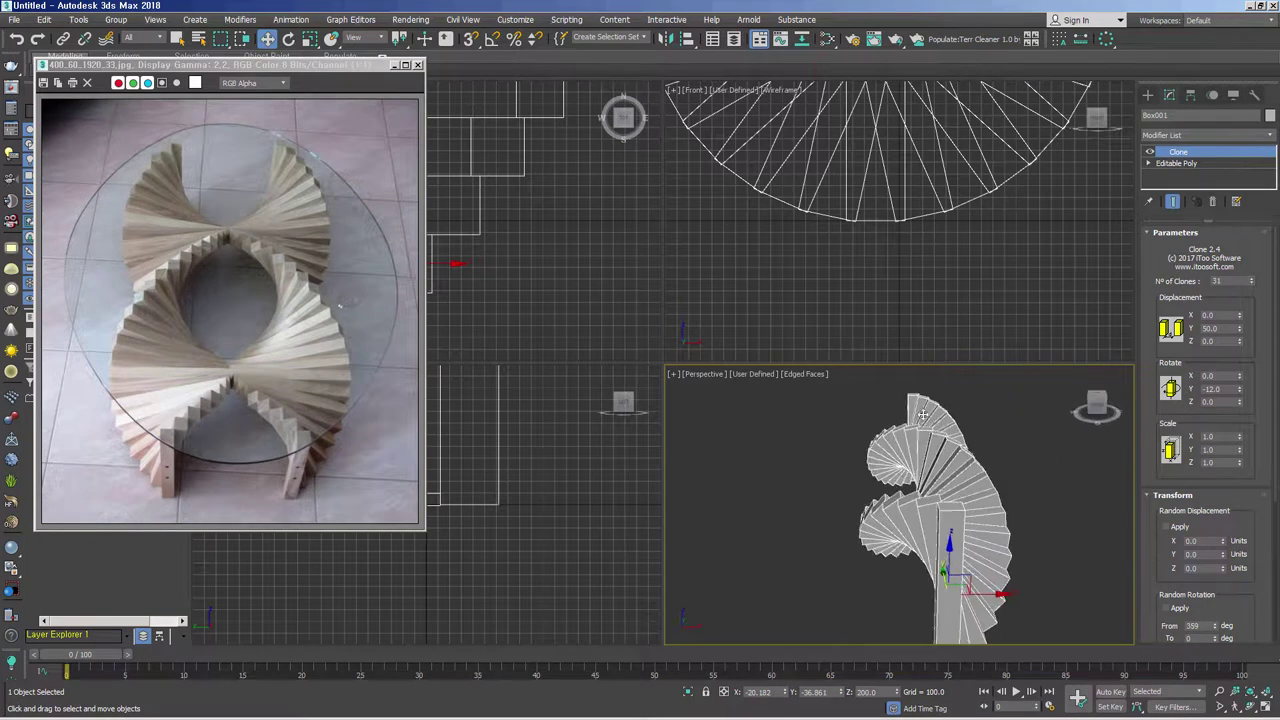
scroll(951, 494, "down", 2)
key("t")
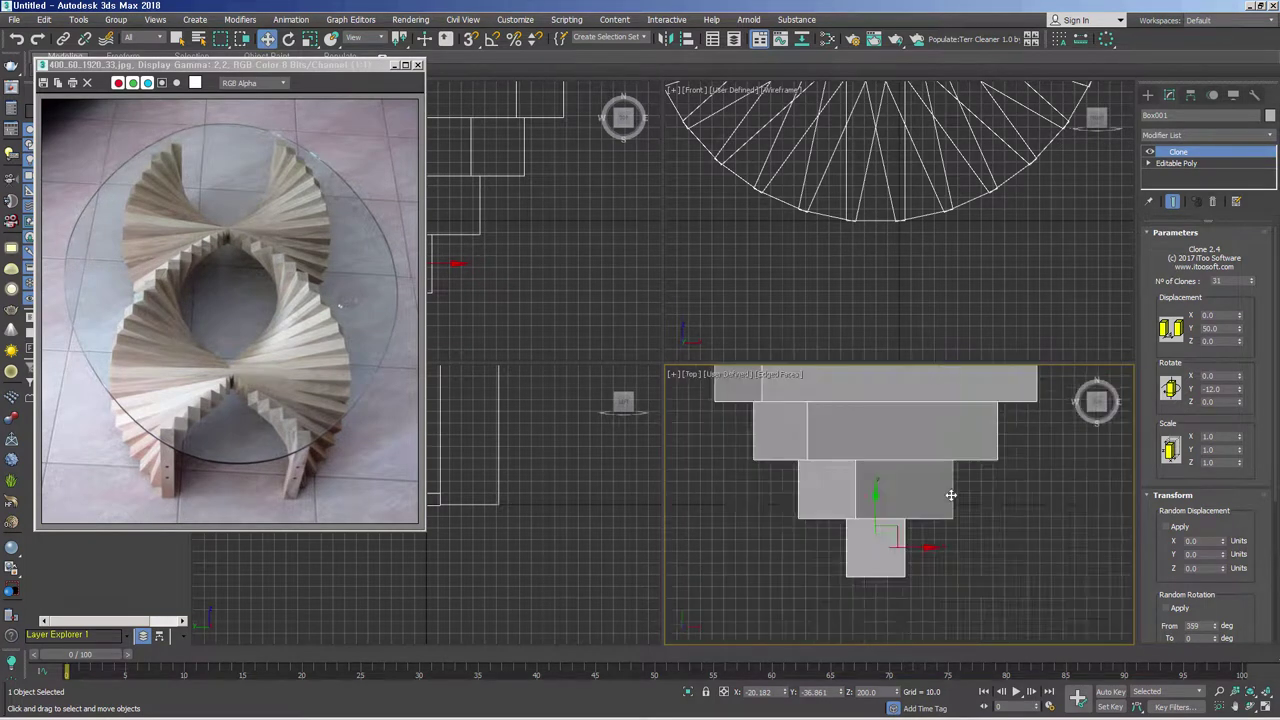
key("ctrl+shift+z")
mouse_move(912, 427)
middle_mouse_down("alt")
mouse_move(923, 400)
mouse_move(952, 525)
middle_mouse_up("alt")
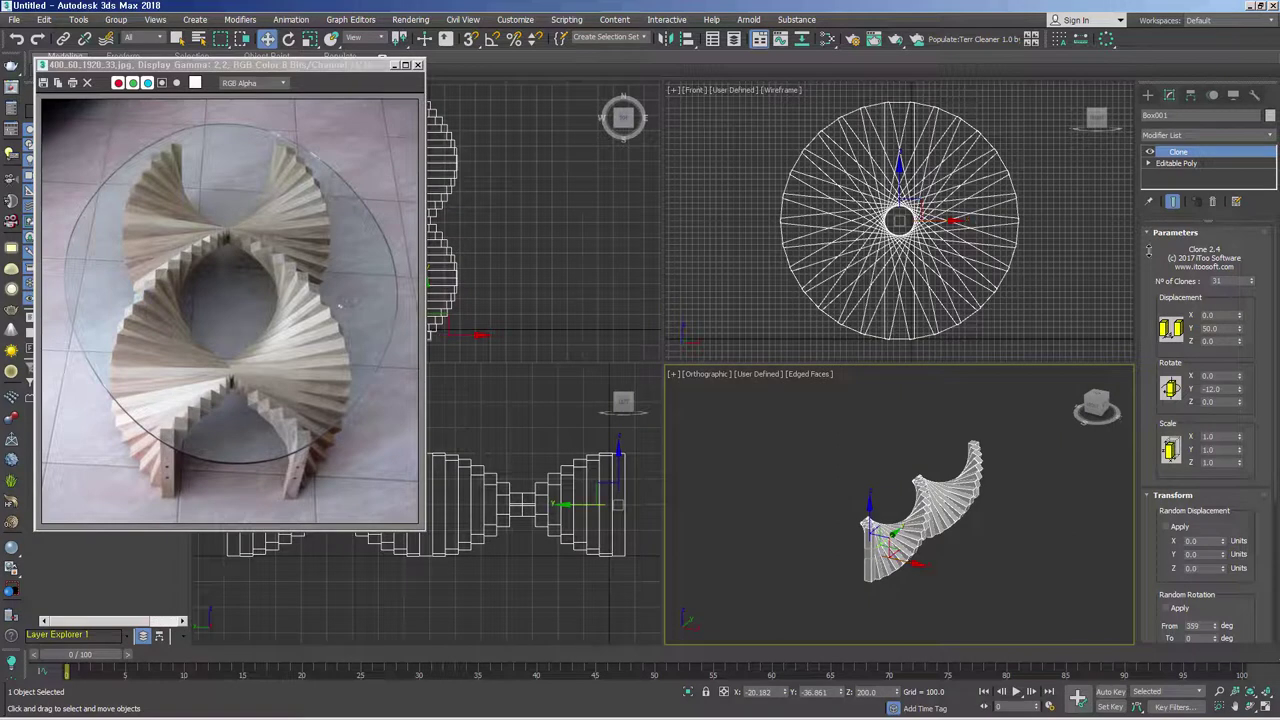
left_click(1199, 166)
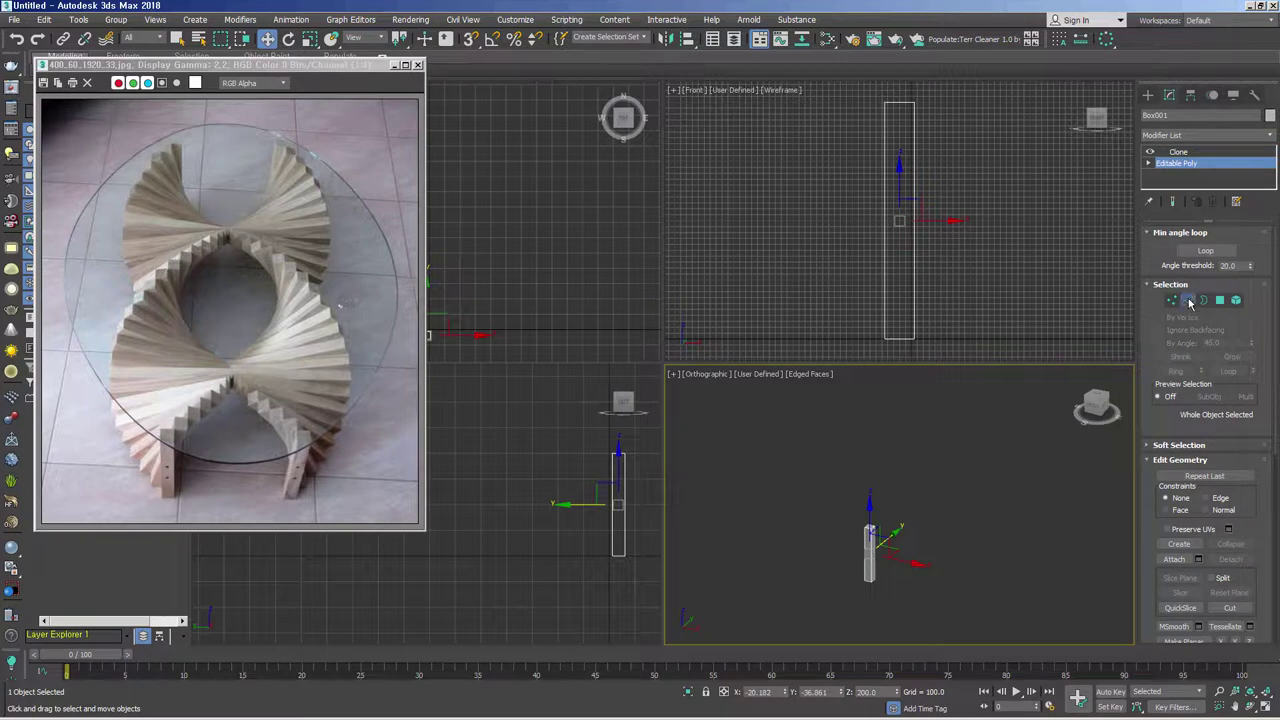
- In Edge mode with Show End Result on, select the slat's 12-edge loop
left_click(1188, 300)
left_click(1172, 201)
scroll(860, 520, "up", 1)
scroll(799, 496, "up", 2)
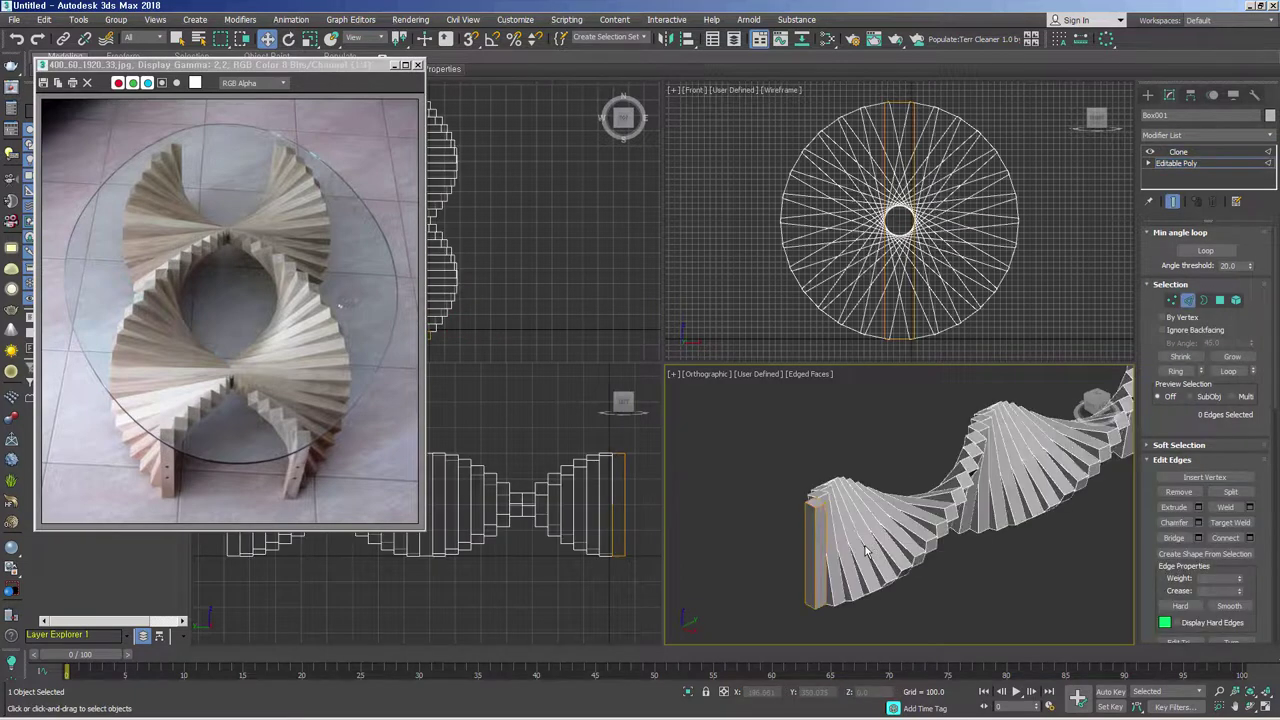
scroll(799, 496, "up", 2)
scroll(799, 496, "up", 1)
scroll(799, 496, "up", 1)
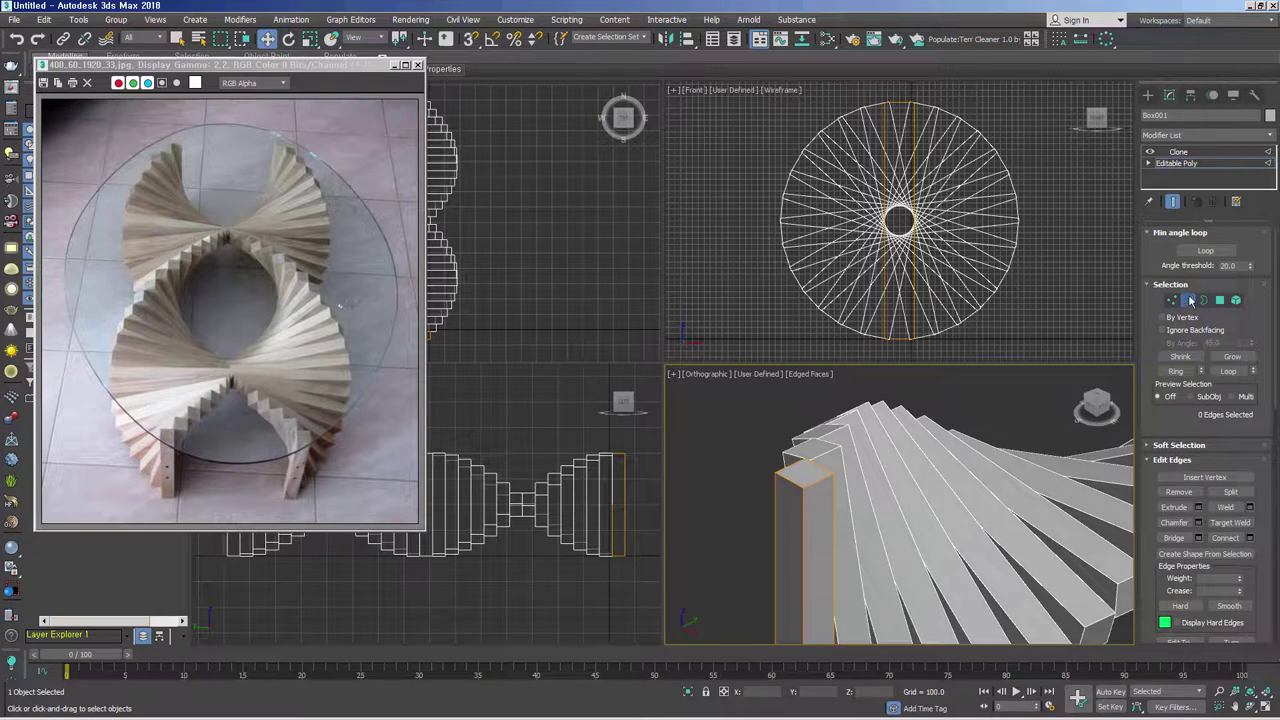
double_click(829, 510)
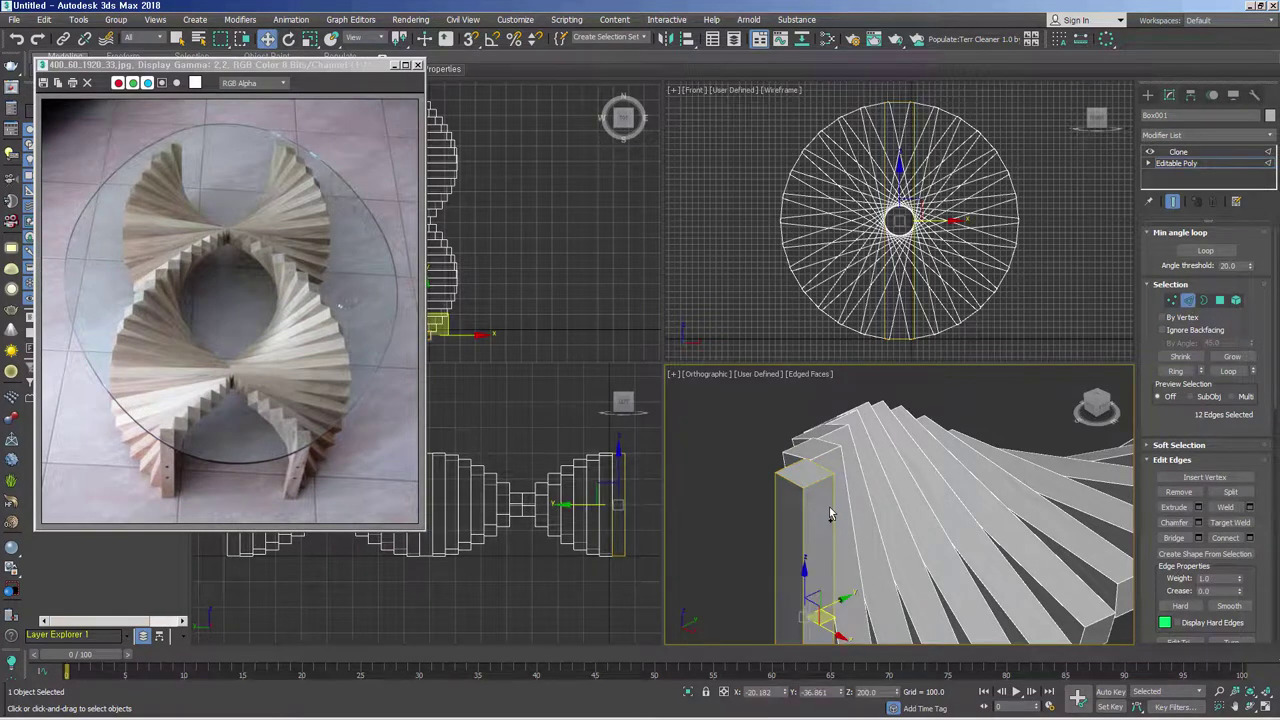
- Chamfer the selected edges by 1.8 and apply it
right_click(824, 467)
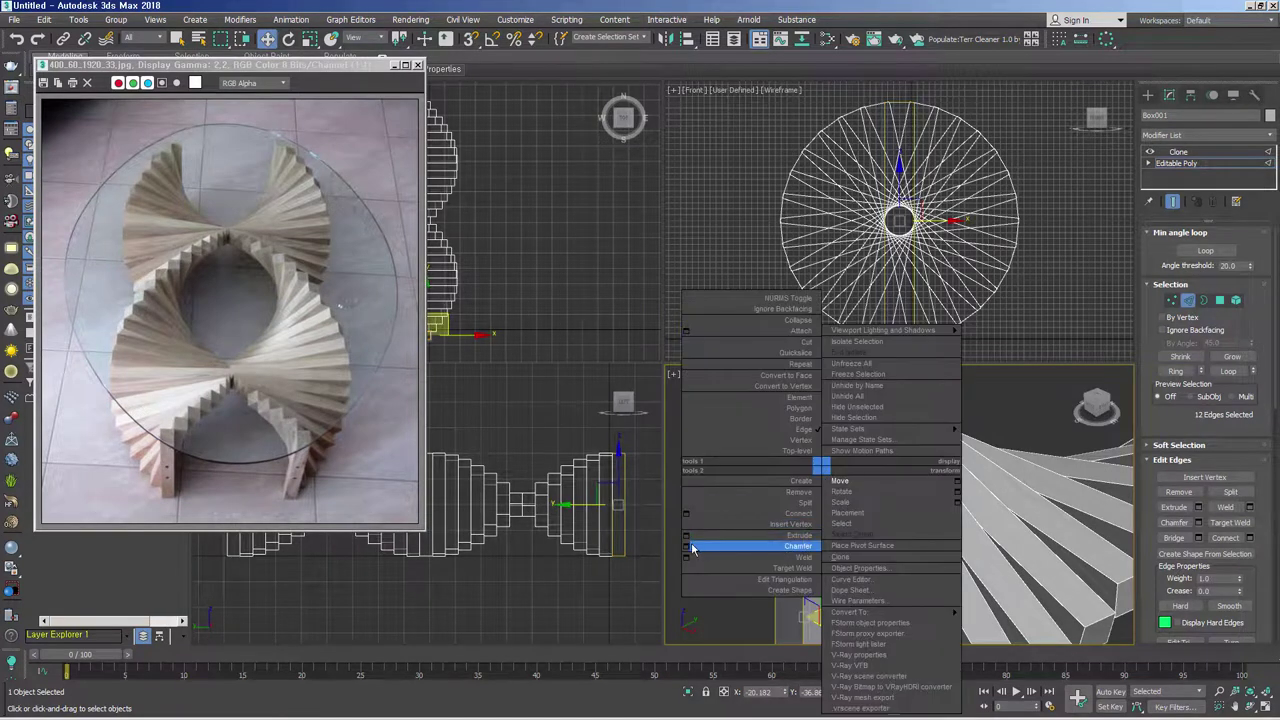
left_click(692, 549)
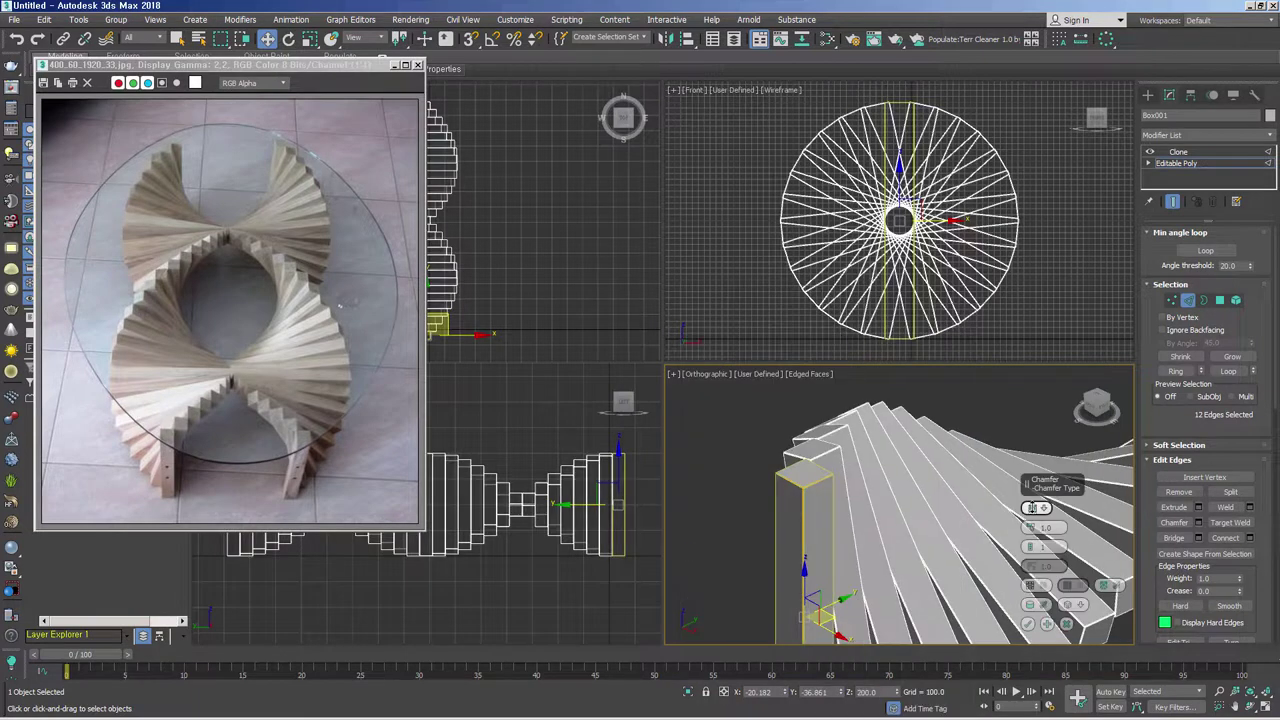
left_click_drag(1030, 527, 1040, 515)
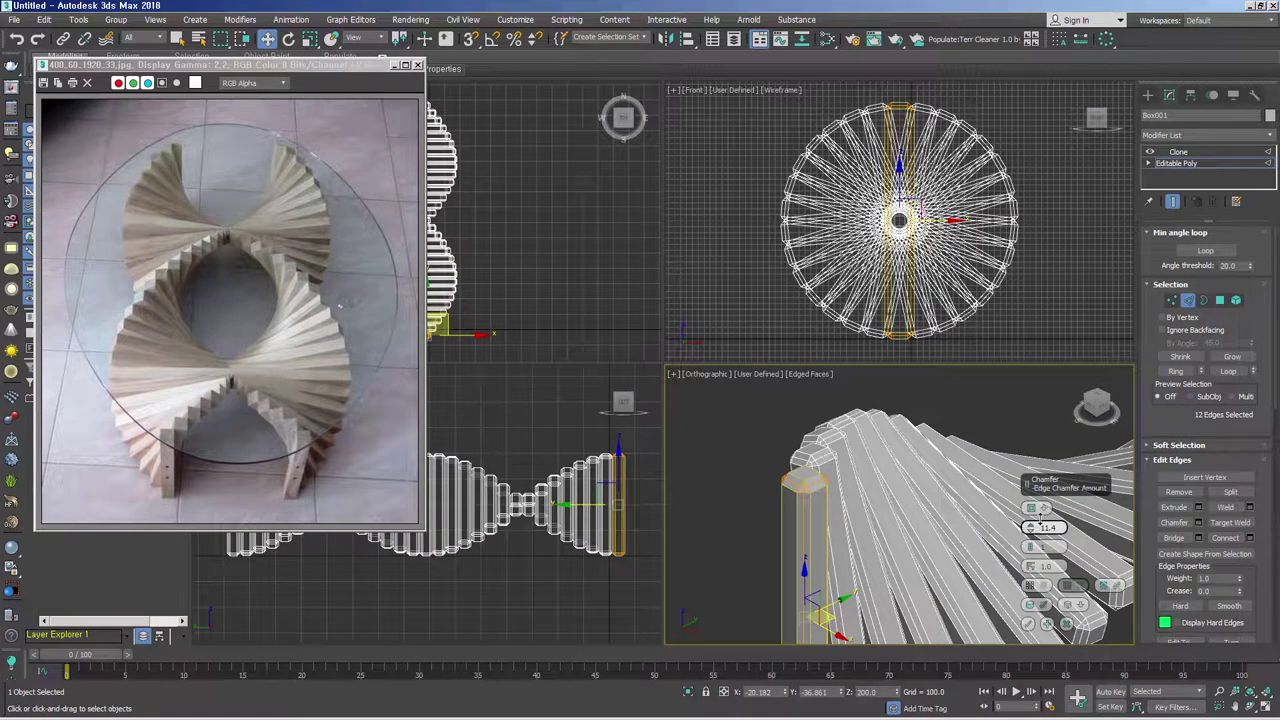
left_click_drag(1040, 517, 1043, 524)
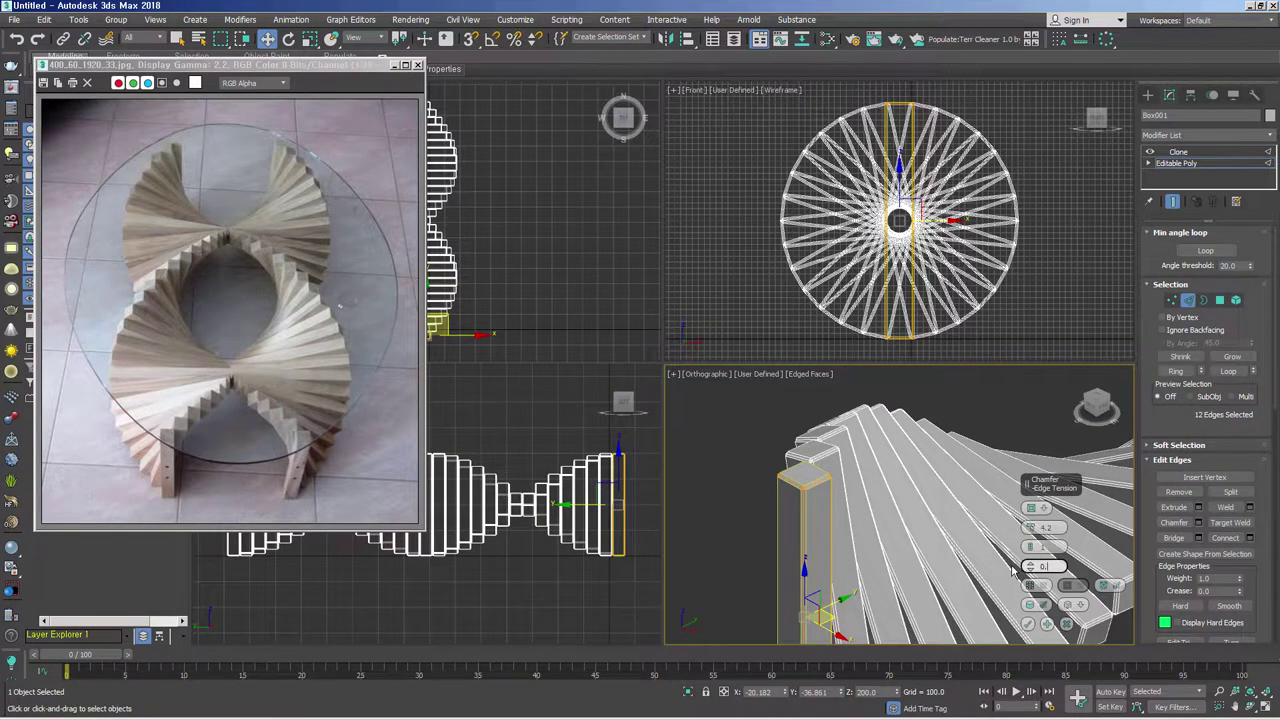
left_click_drag(1012, 567, 1014, 575)
left_click_drag(1040, 528, 1030, 528)
left_click(1073, 606)
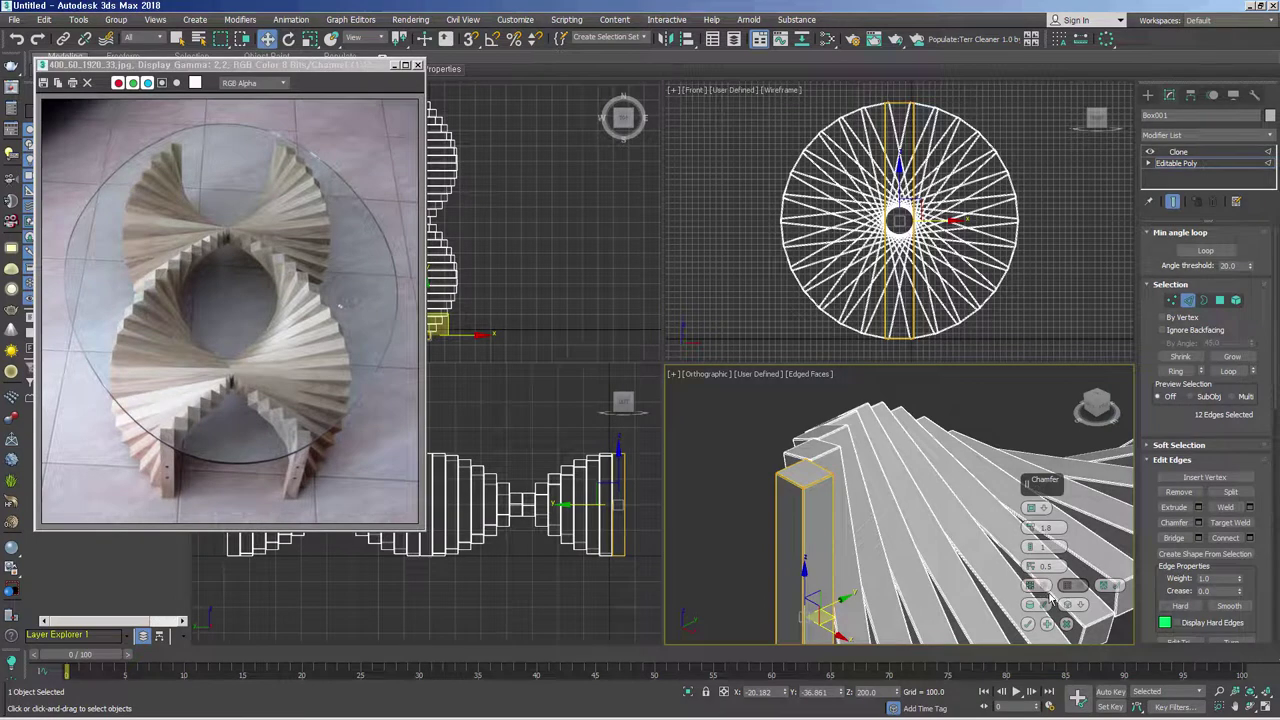
left_click(1065, 624)
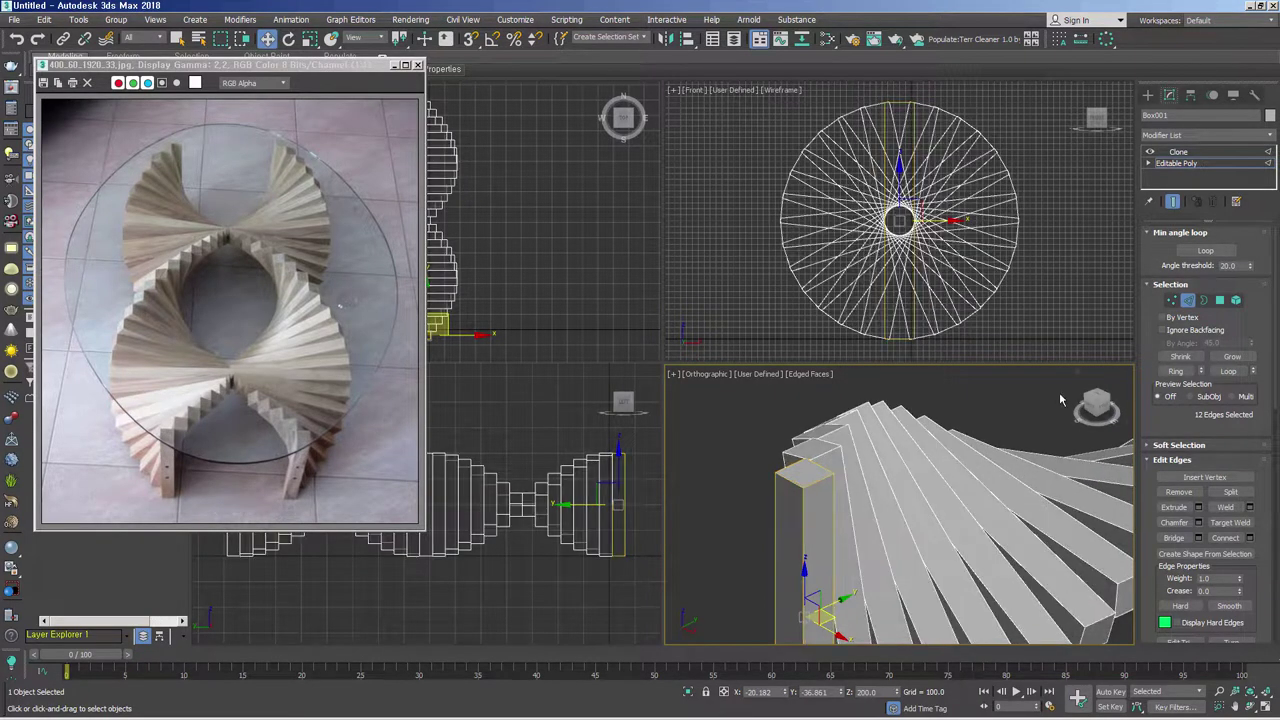
left_click(1212, 163)
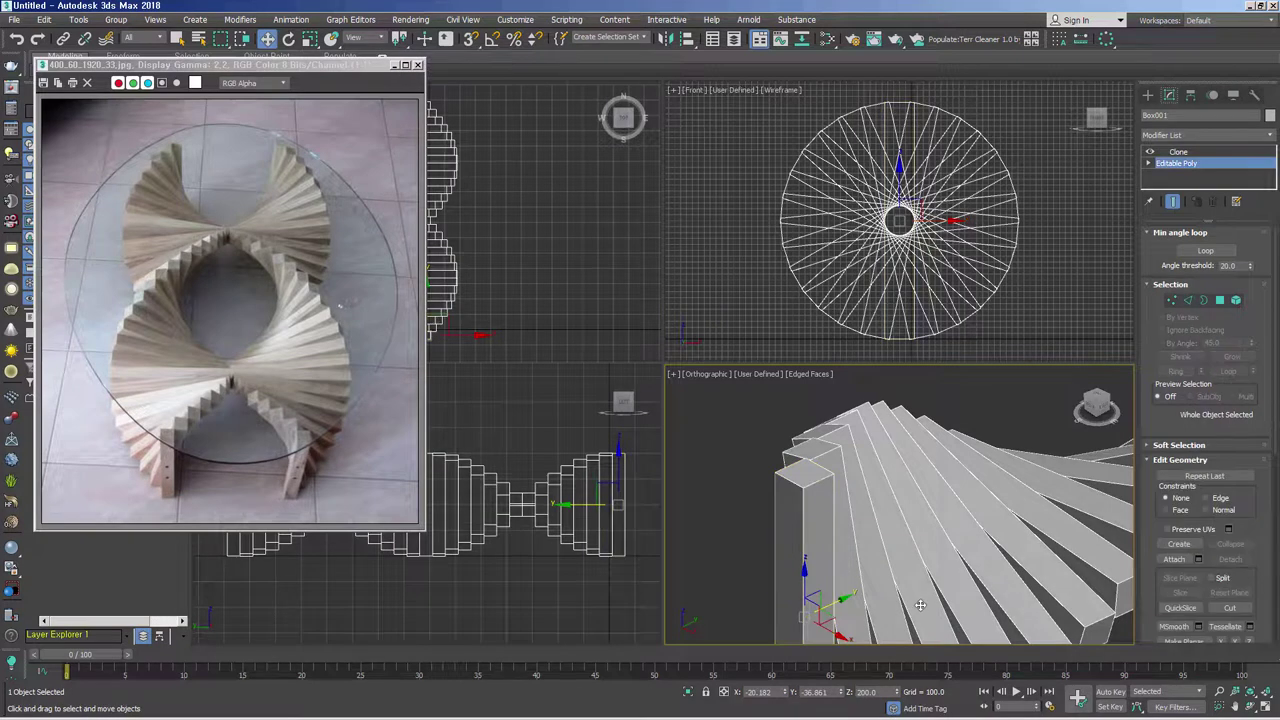
- Add a Box UVW Map sized 500 × 500 × 500 to the slat
key("u")
left_click(1181, 308)
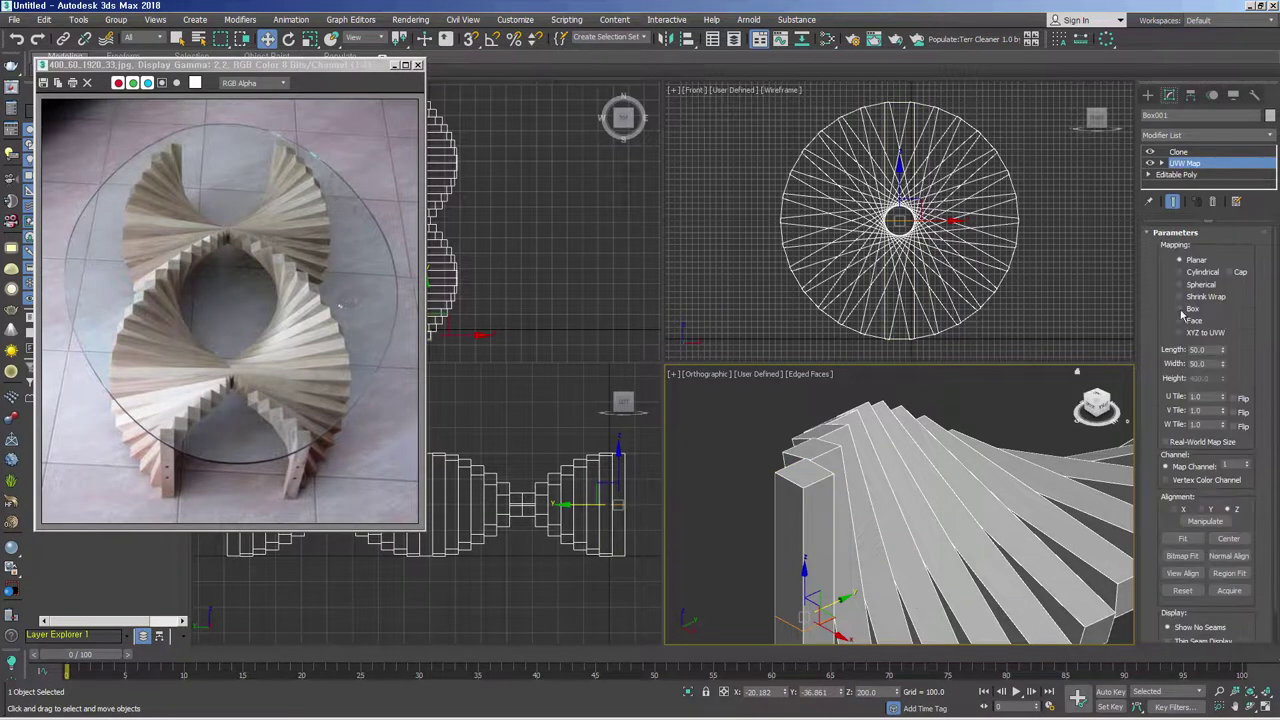
double_click(1200, 349)
type("500")
key("Tab")
type("500")
key("Tab")
type("500")
scroll(840, 507, "down", 3)
scroll(840, 507, "down", 2)
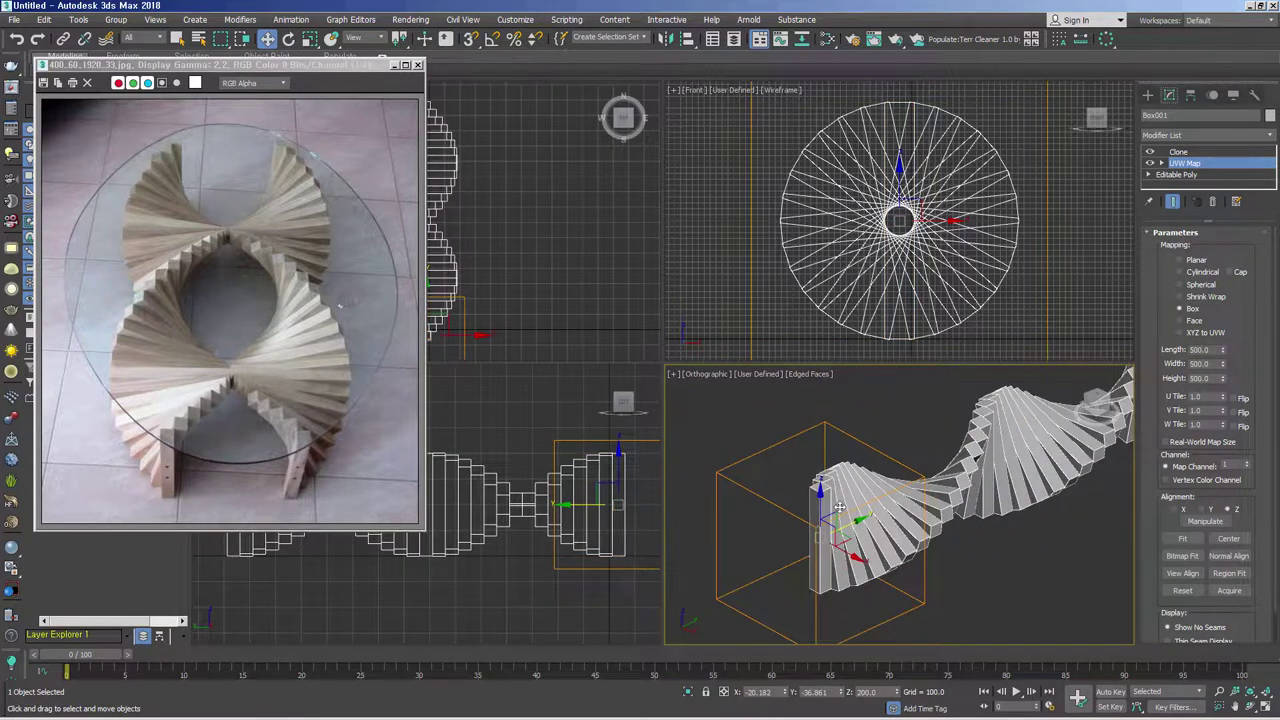
- On a new Edit Poly, chamfer the 12 edges at 1.0 with 2 segments and 0.5 tension
key("2")
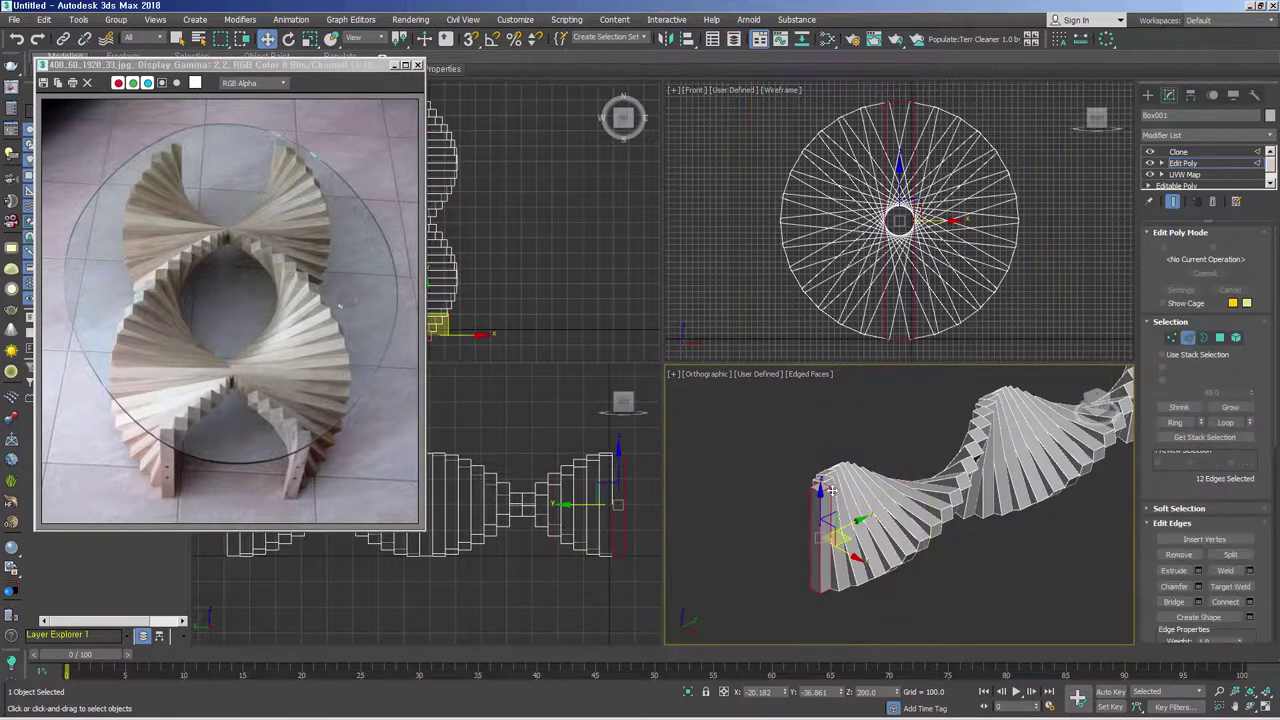
scroll(831, 490, "up", 5)
right_click(788, 462)
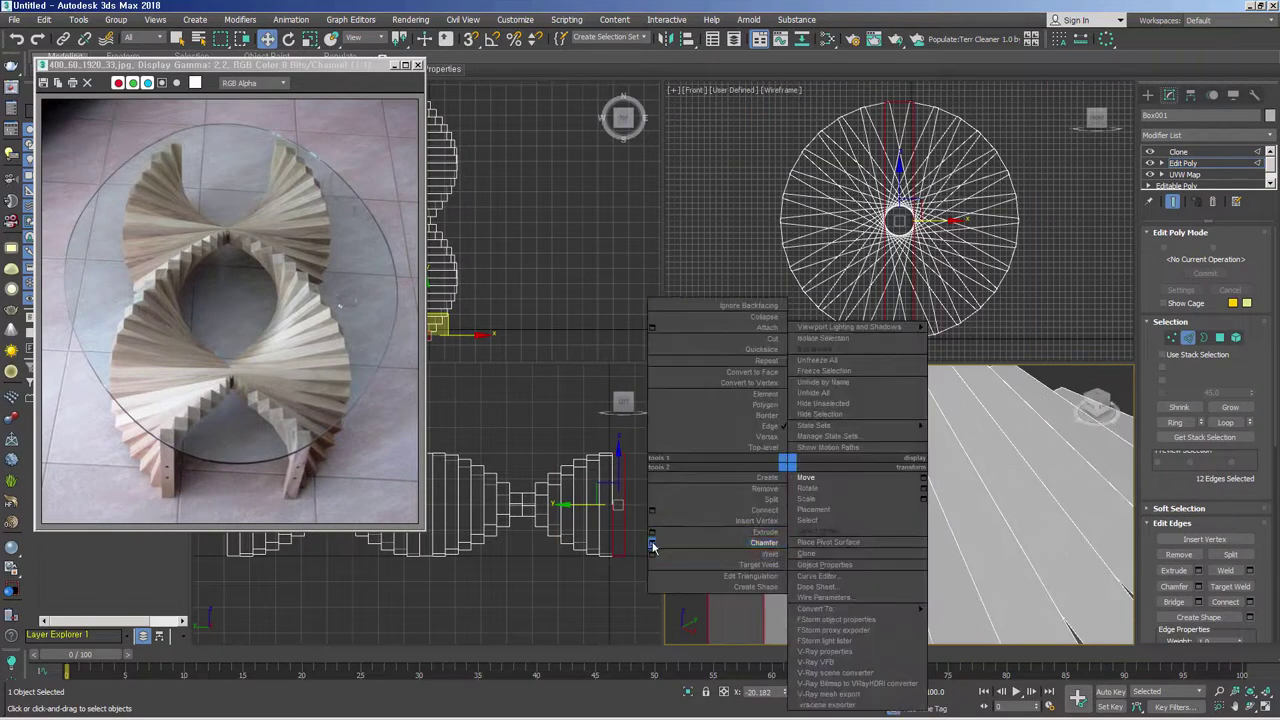
left_click(652, 545)
left_click_drag(1030, 533, 1031, 508)
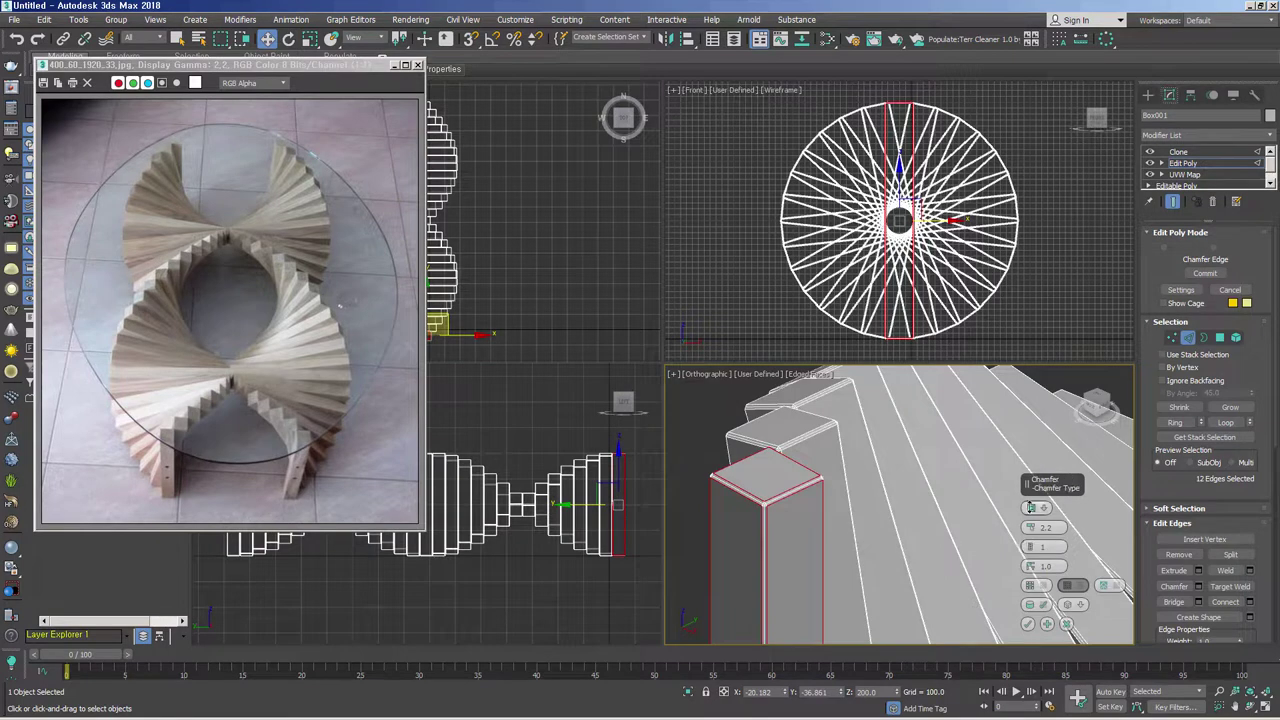
left_click_drag(1031, 566, 1031, 572)
left_click_drag(1031, 527, 1031, 540)
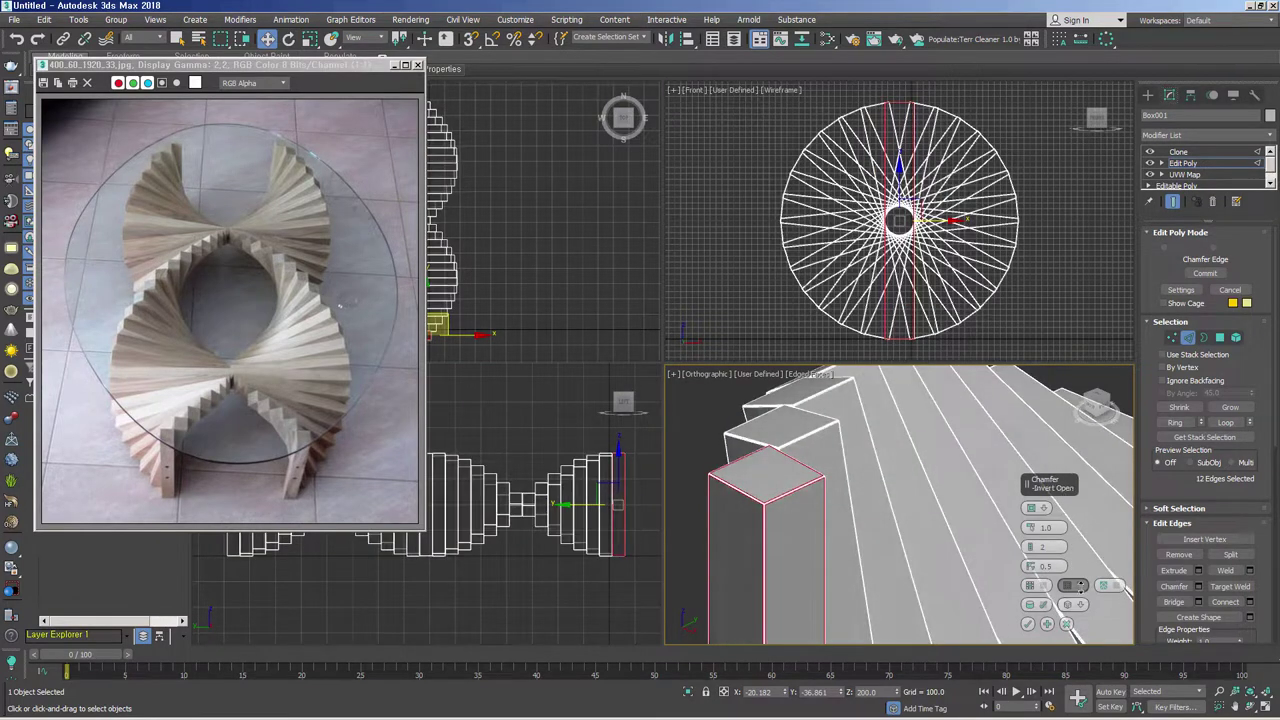
left_click(1027, 623)
left_click(1231, 164)
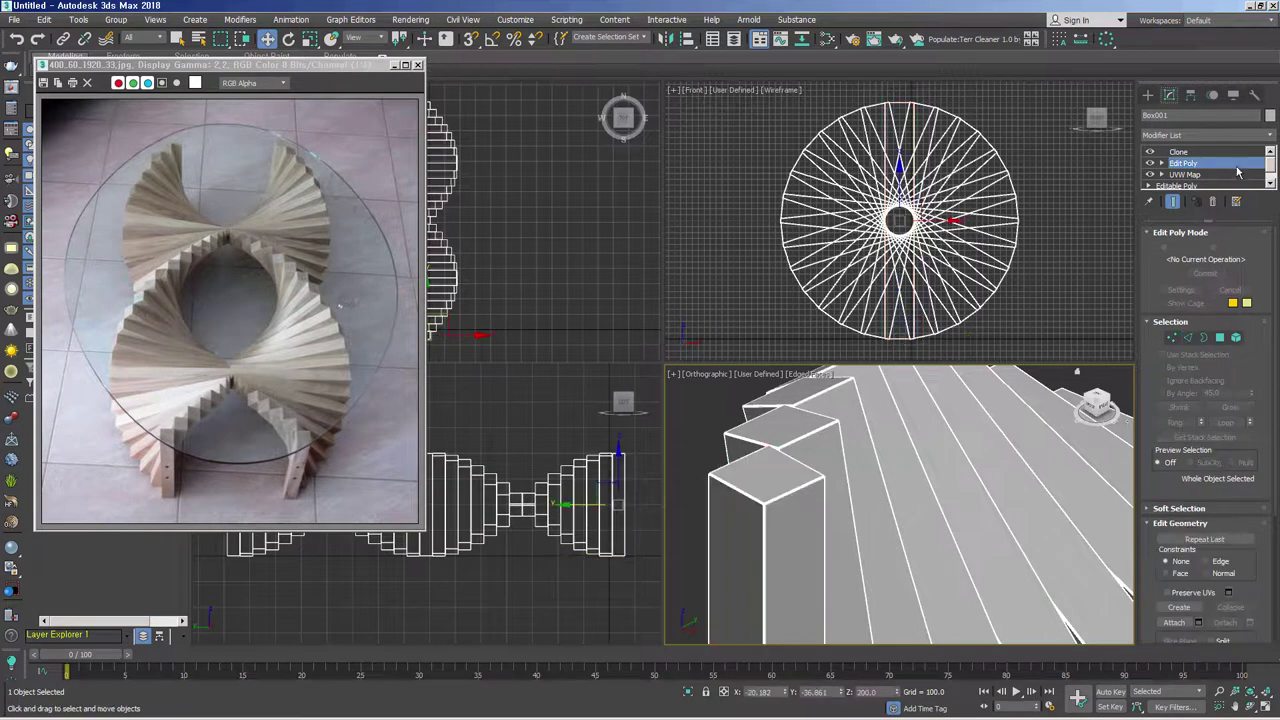
left_click(1225, 152)
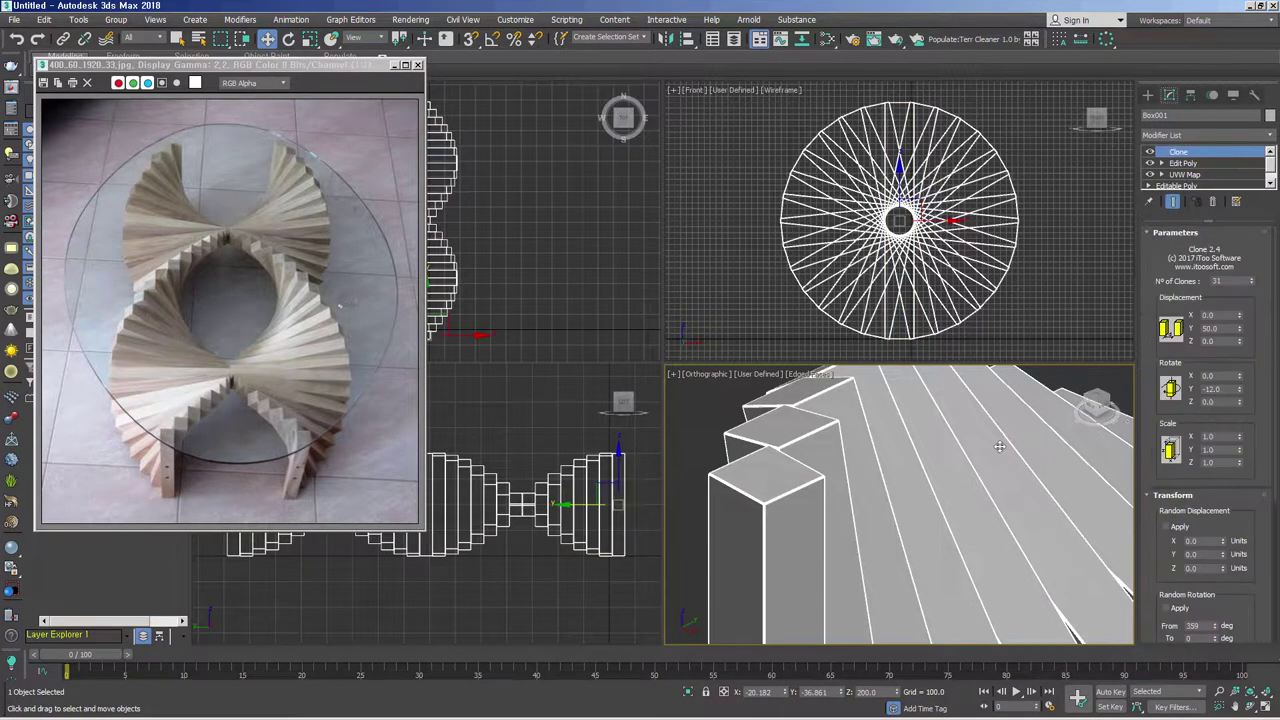
- Slide the Symmetry mirror plane along X in the Top view and lock the selection
middle_click_drag(914, 455, 968, 496, "alt")
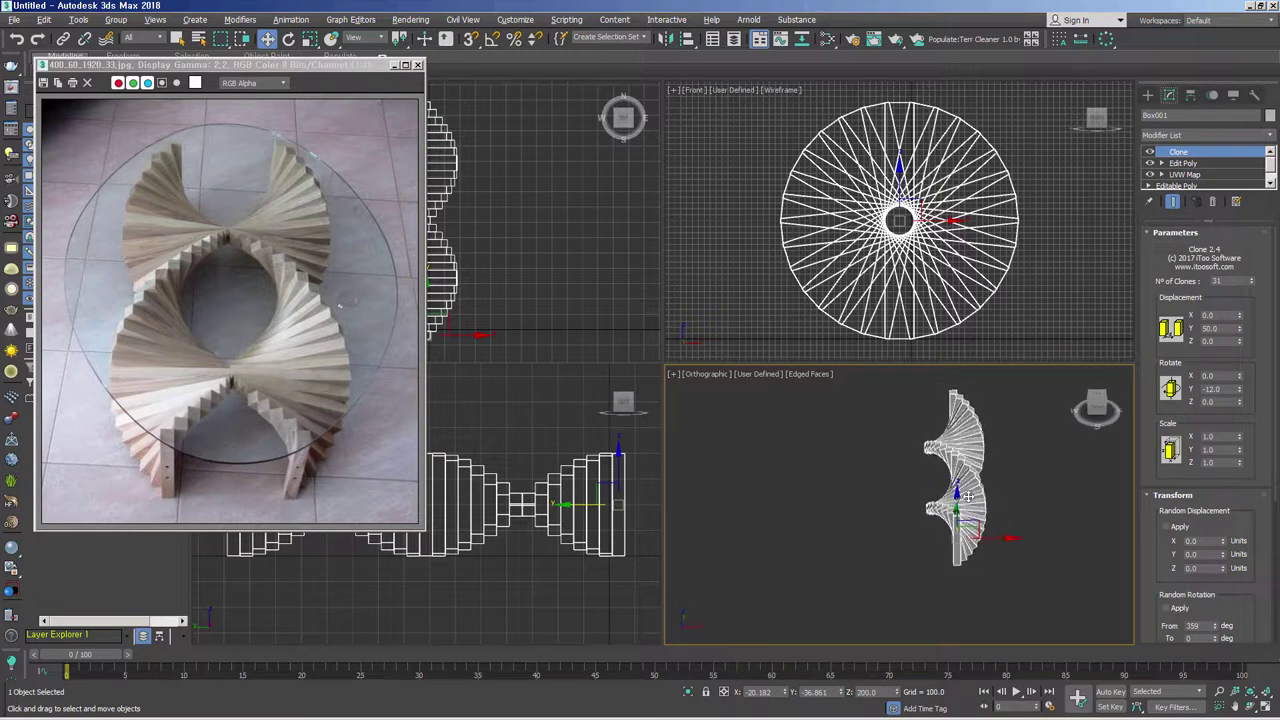
middle_click_drag(968, 496, 971, 498, "alt")
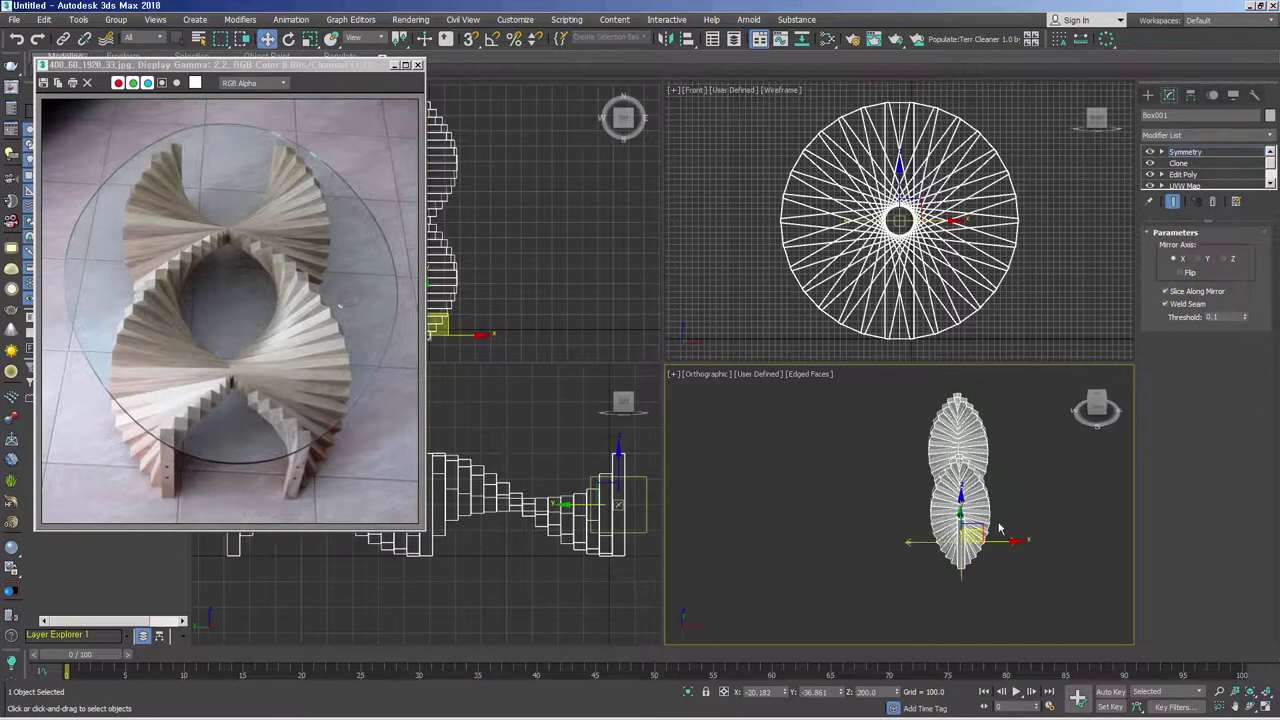
left_click_drag(1000, 543, 970, 543)
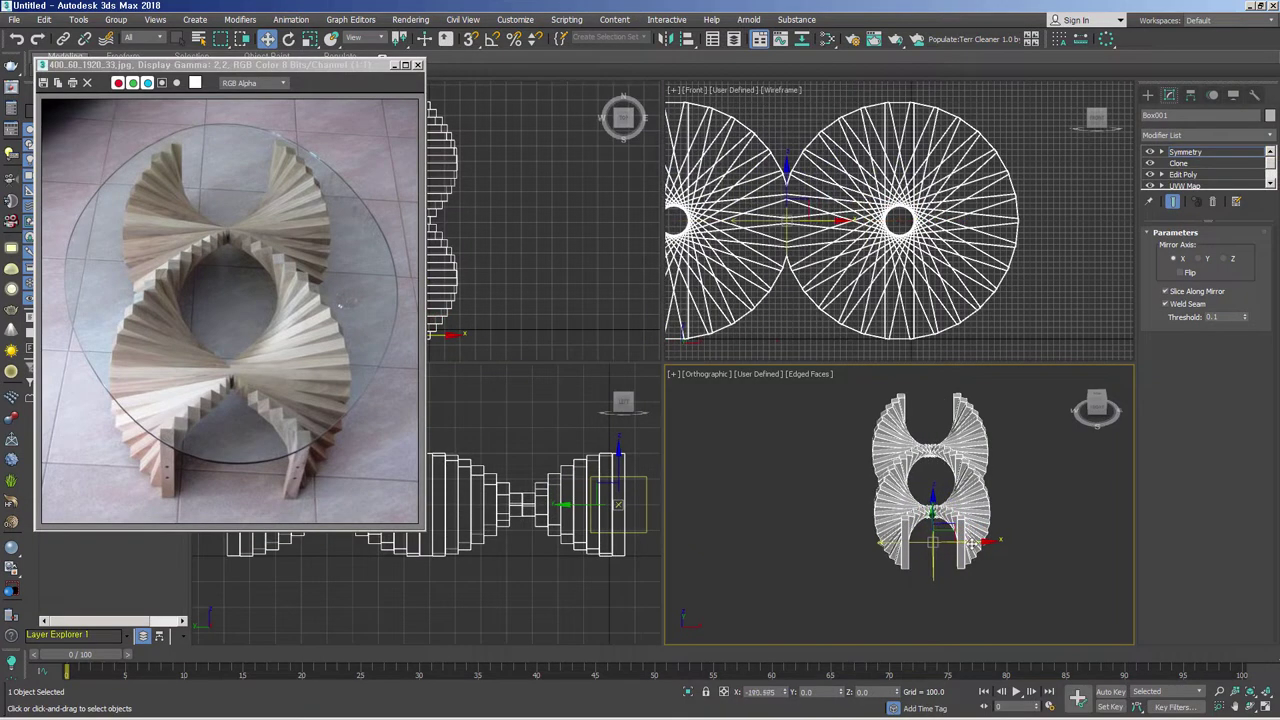
key("t")
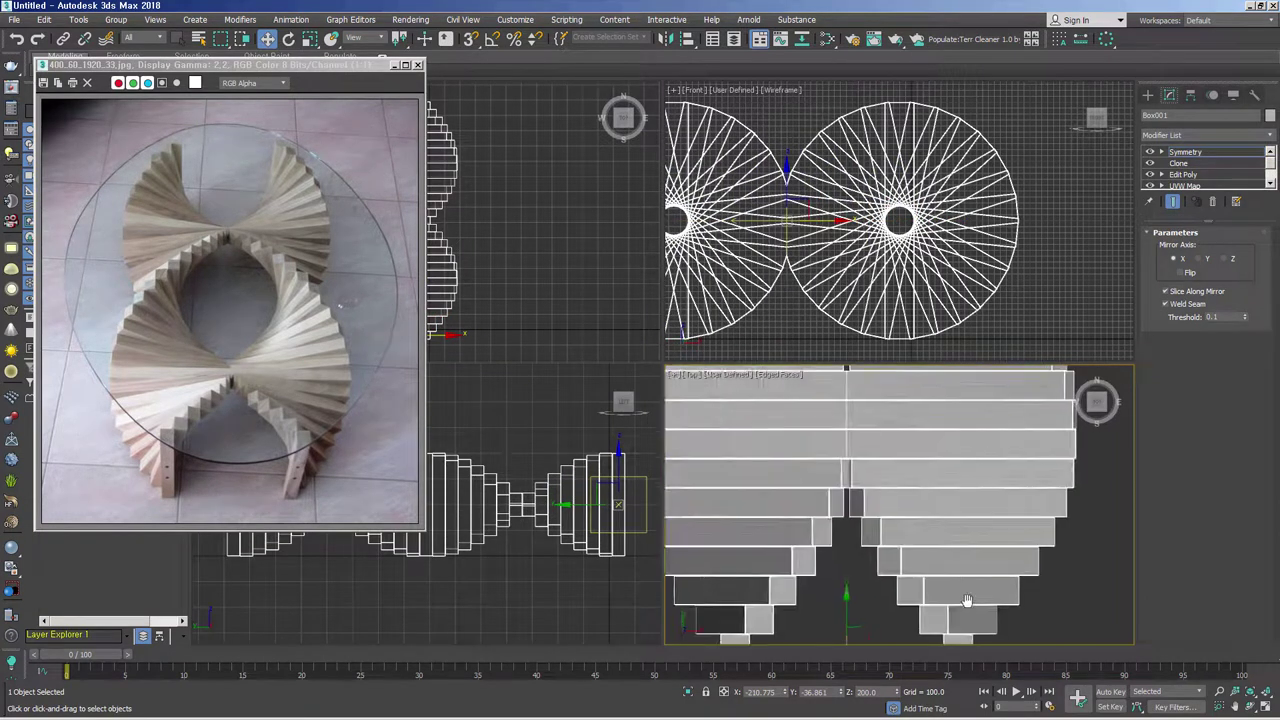
left_click_drag(922, 619, 918, 588)
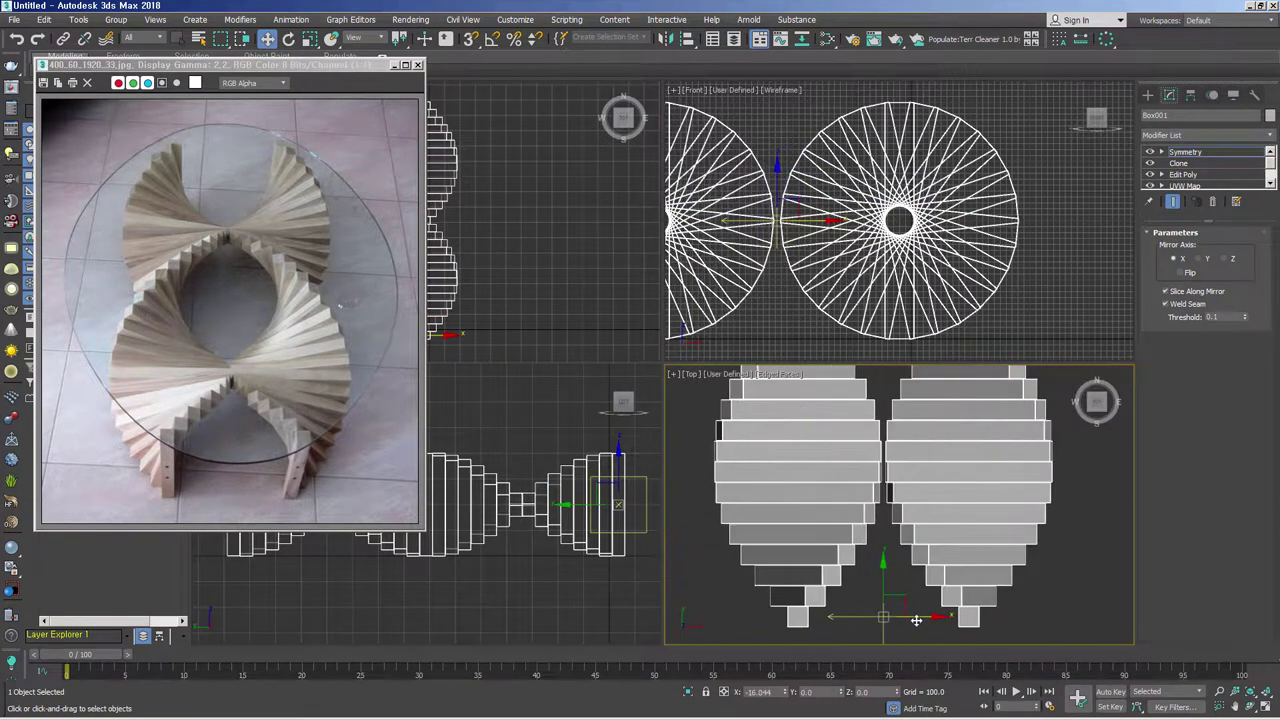
scroll(885, 432, "up", 8)
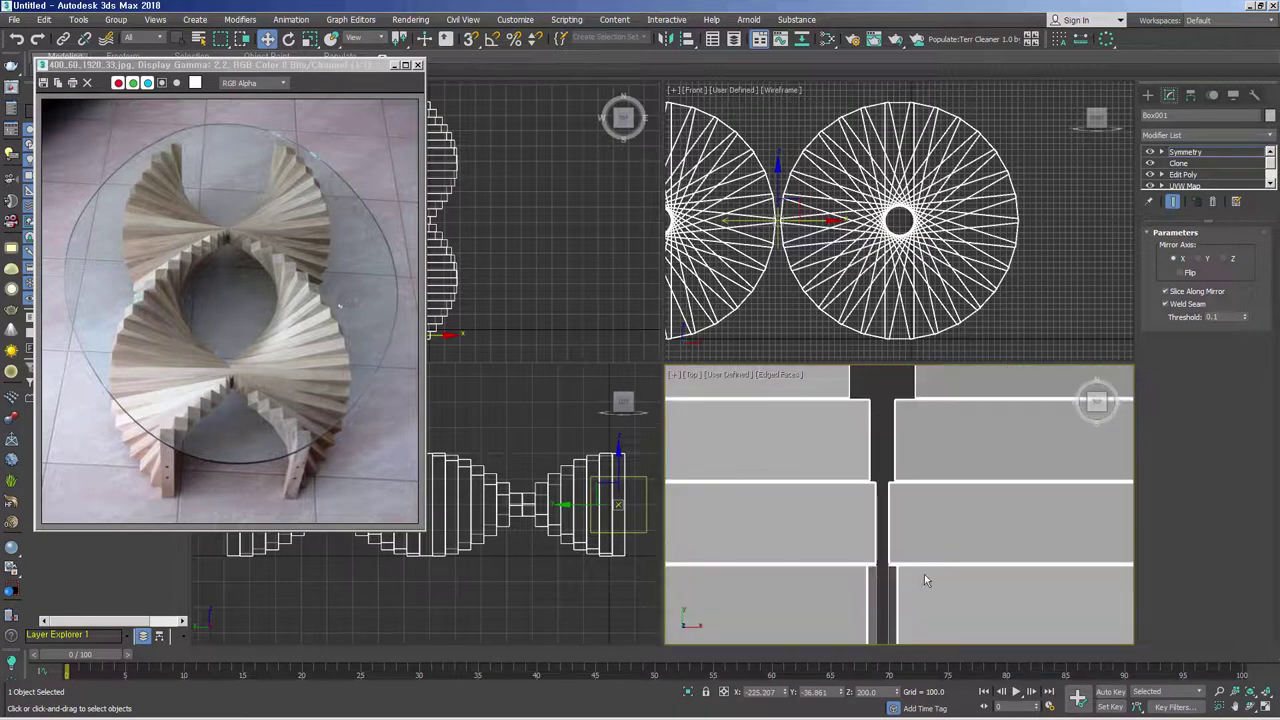
left_click(706, 692)
- Nudge the mirror plane to about X -222.8 so the halves meet, then enlarge the Top viewport
left_click_drag(885, 418, 912, 432)
scroll(888, 453, "up", 3)
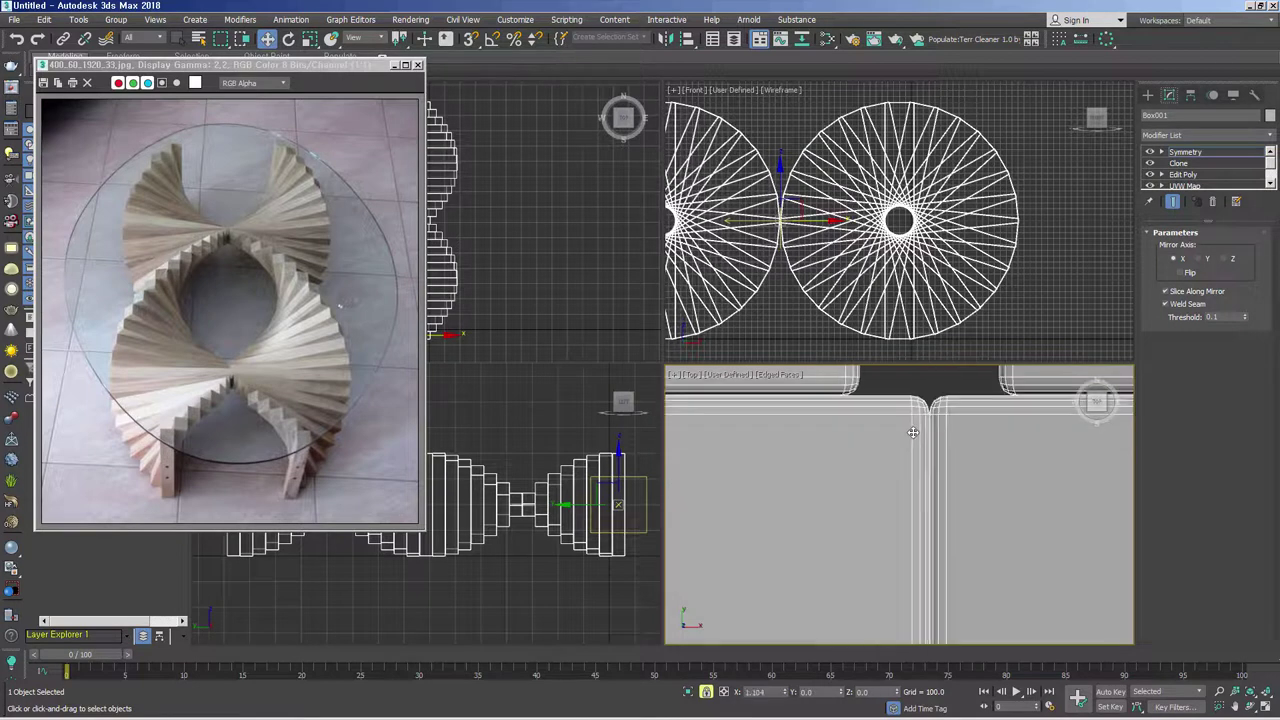
scroll(918, 432, "down", 2)
scroll(918, 432, "down", 2)
scroll(918, 432, "down", 5)
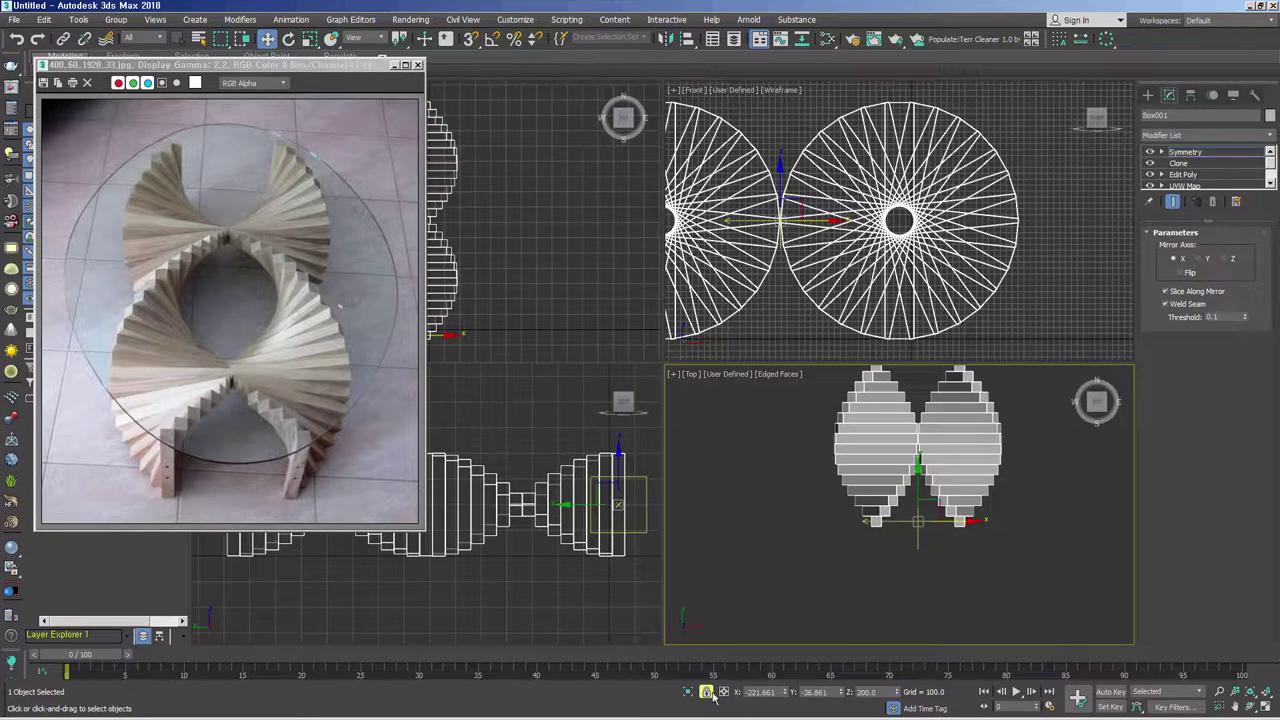
middle_click_drag(960, 560, 1023, 490, "alt")
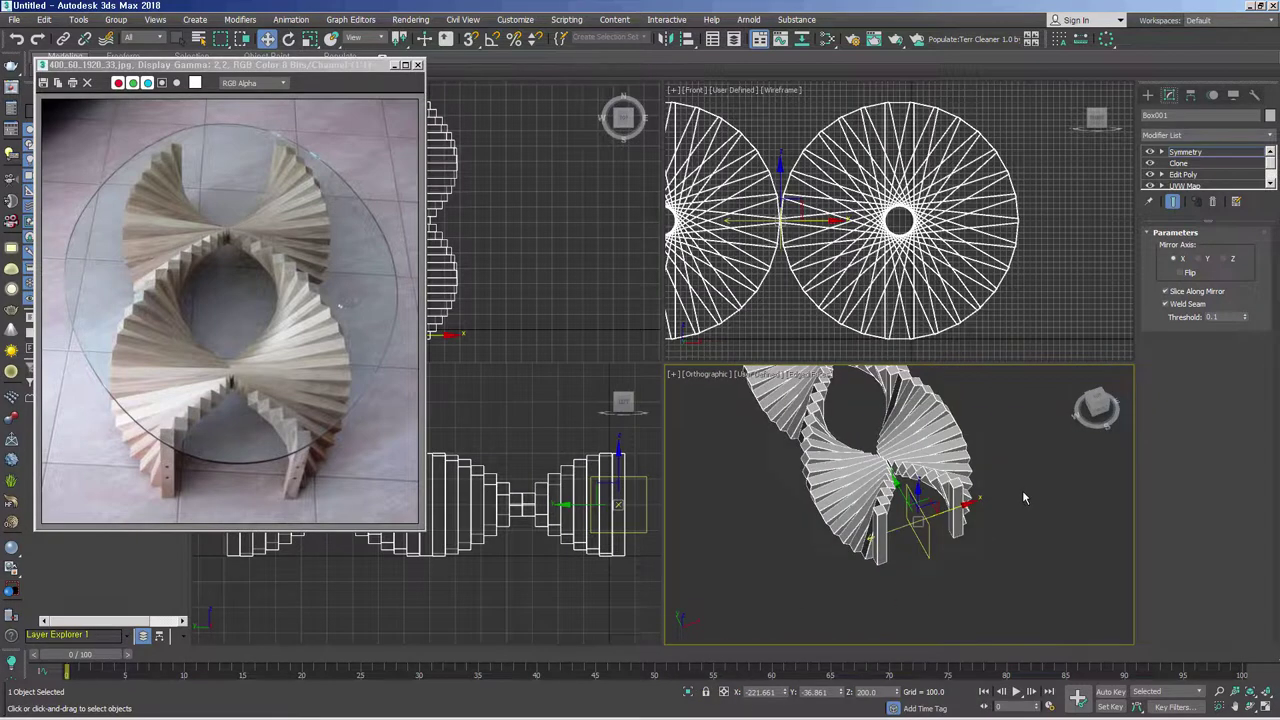
key("t")
key("ctrl+shift+z")
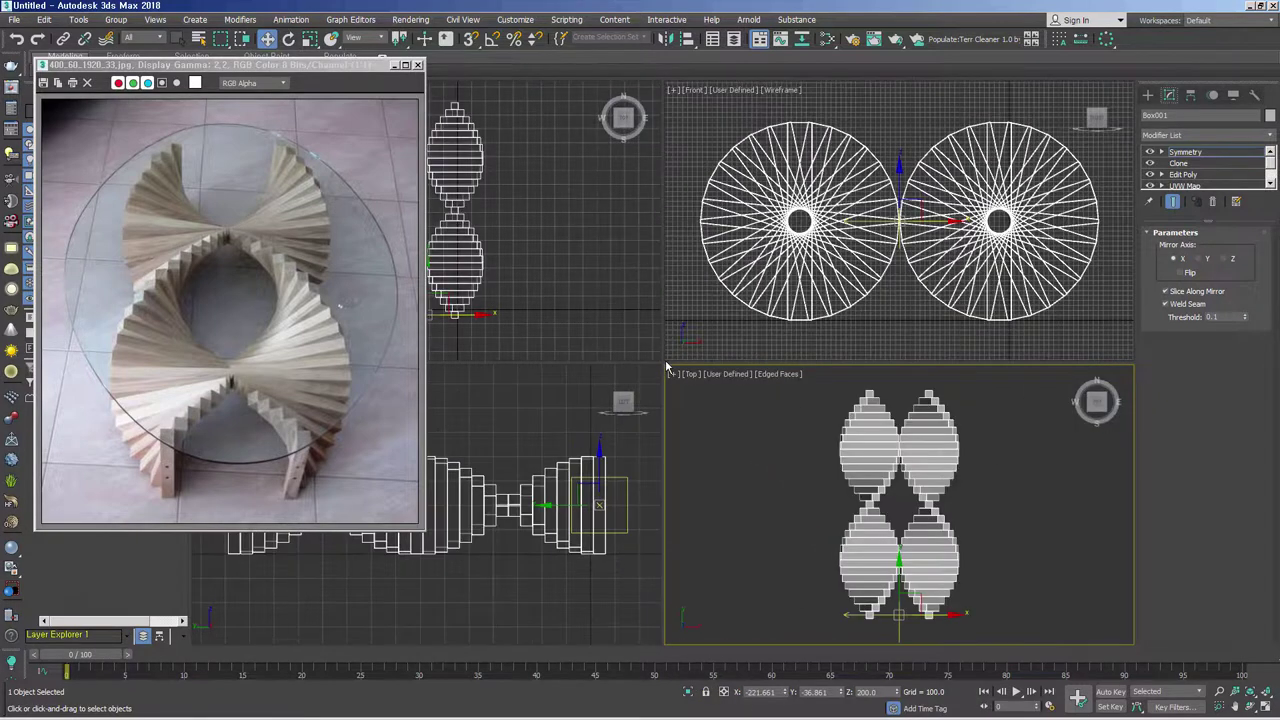
left_click_drag(668, 362, 566, 192)
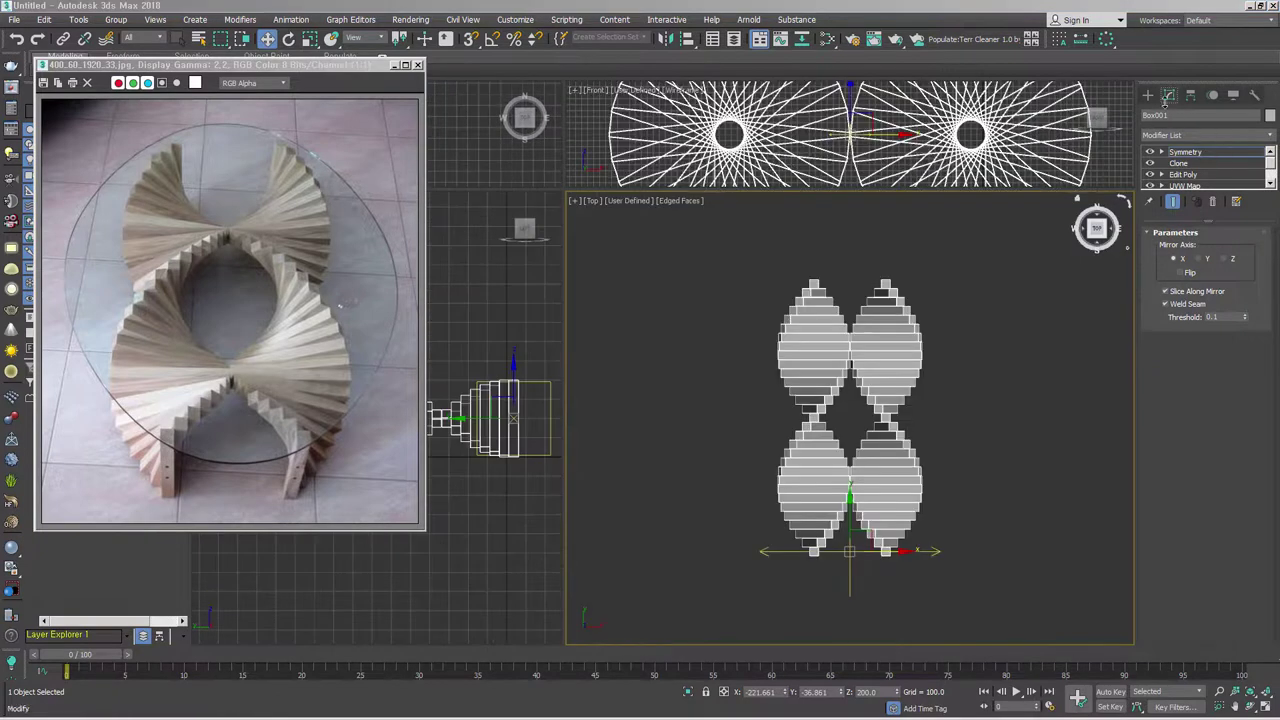
- Draw a 2200 × 1200 ellipse and convert it to an Editable Spline with Adaptive interpolation
left_click(1148, 94)
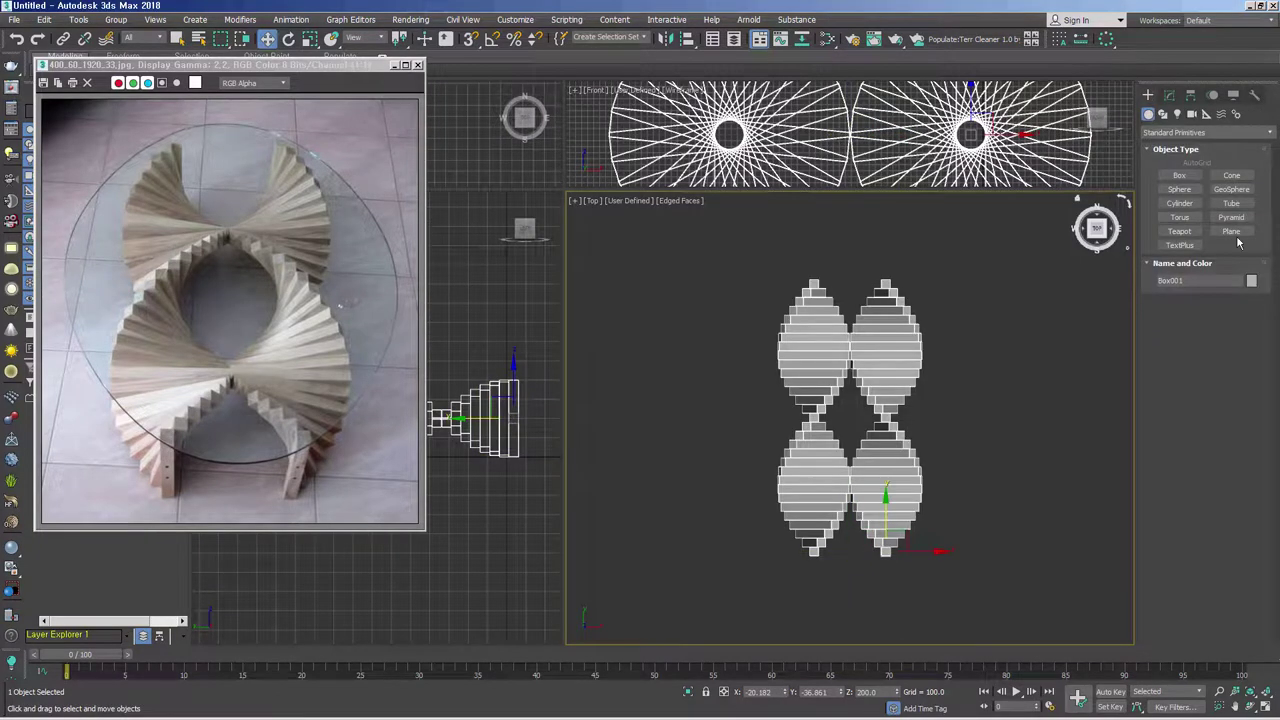
left_click(1169, 113)
left_click(1232, 199)
left_click_drag(747, 236, 962, 612)
double_click(1215, 403)
type("22")
key("Return")
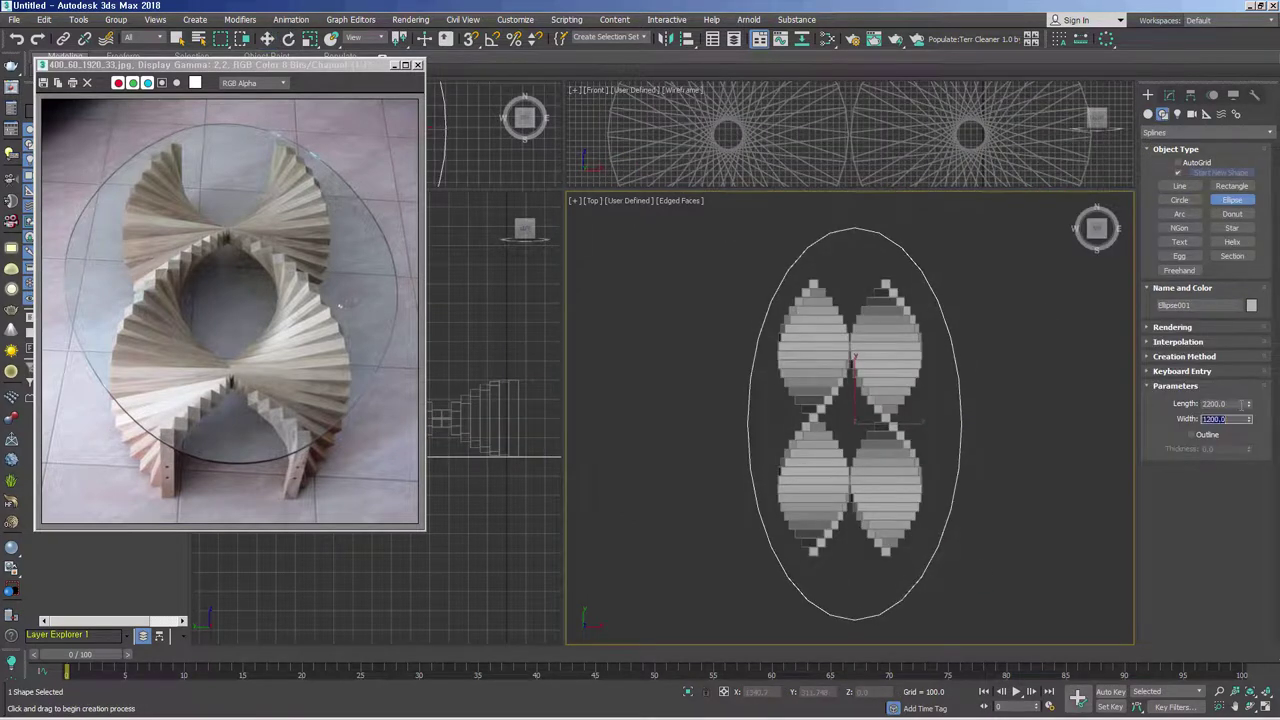
right_click(883, 430)
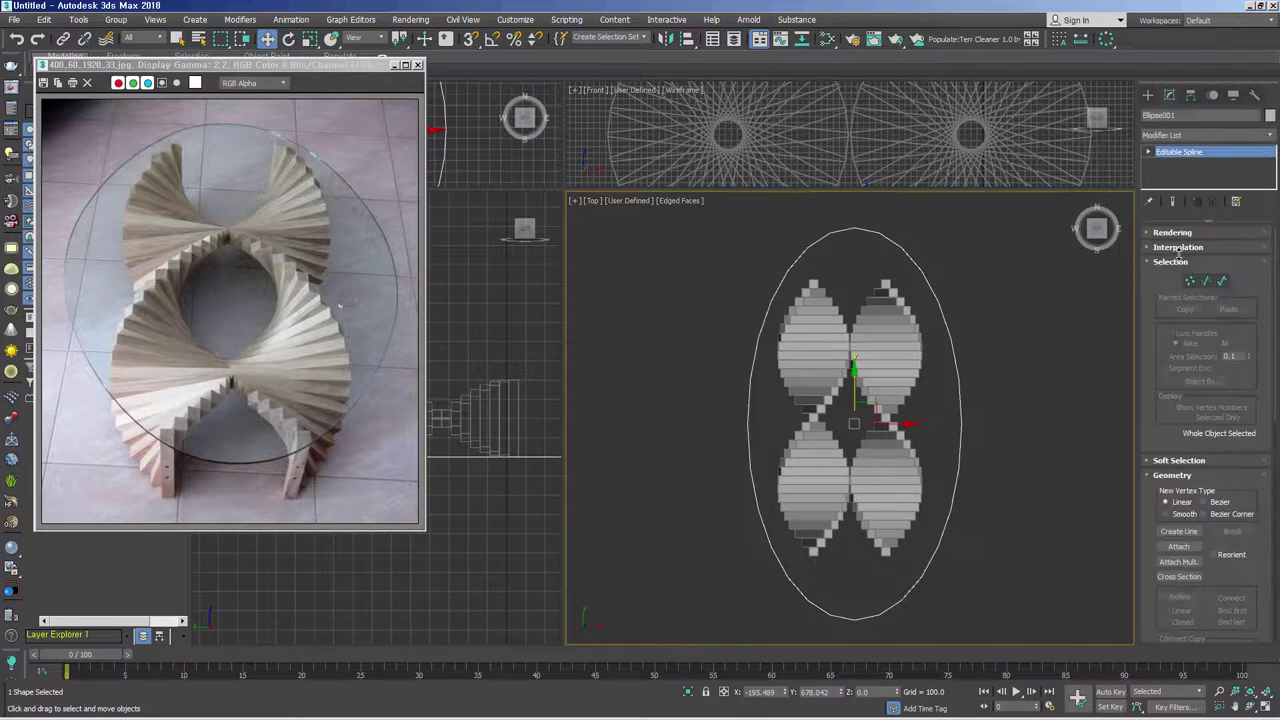
left_click(1178, 248)
left_click(1202, 288)
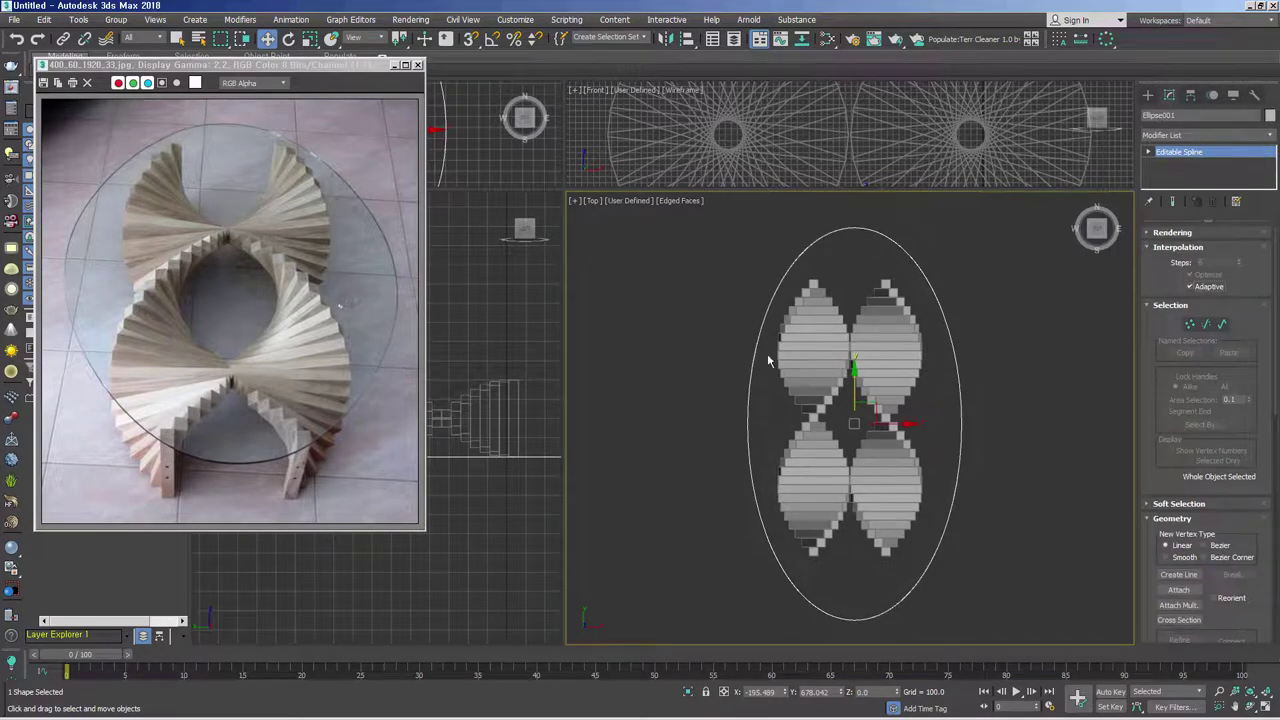
- Align the ellipse to Box001, centring it on X and Y
key("alt+a")
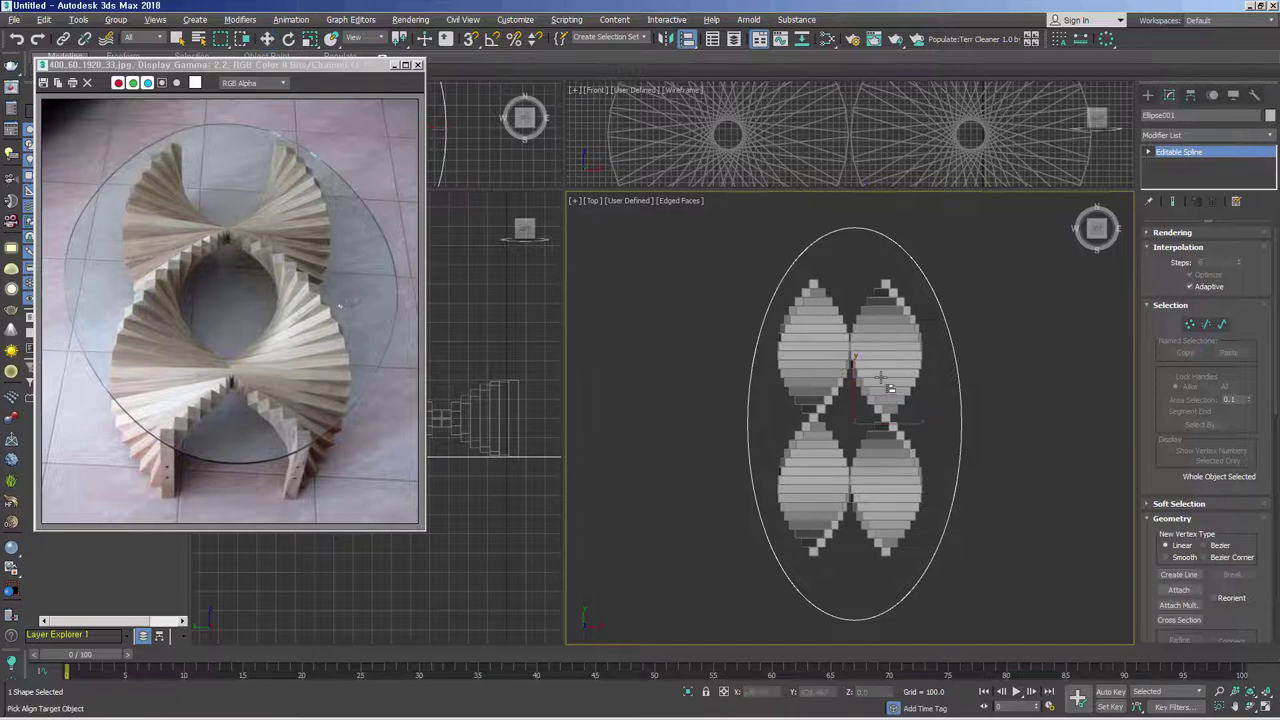
left_click(845, 369)
left_click(598, 279)
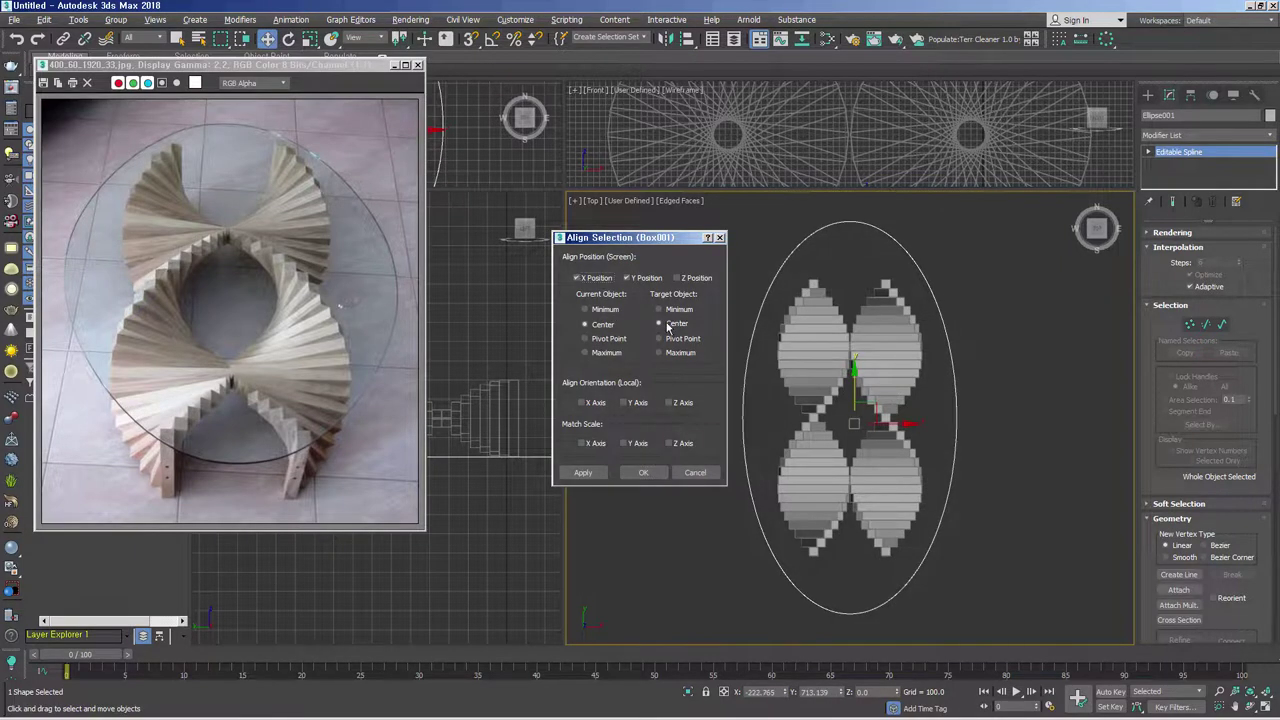
left_click(644, 473)
mouse_move(644, 475)
middle_mouse_down("alt")
mouse_move(846, 471)
mouse_move(863, 437)
middle_mouse_up("alt")
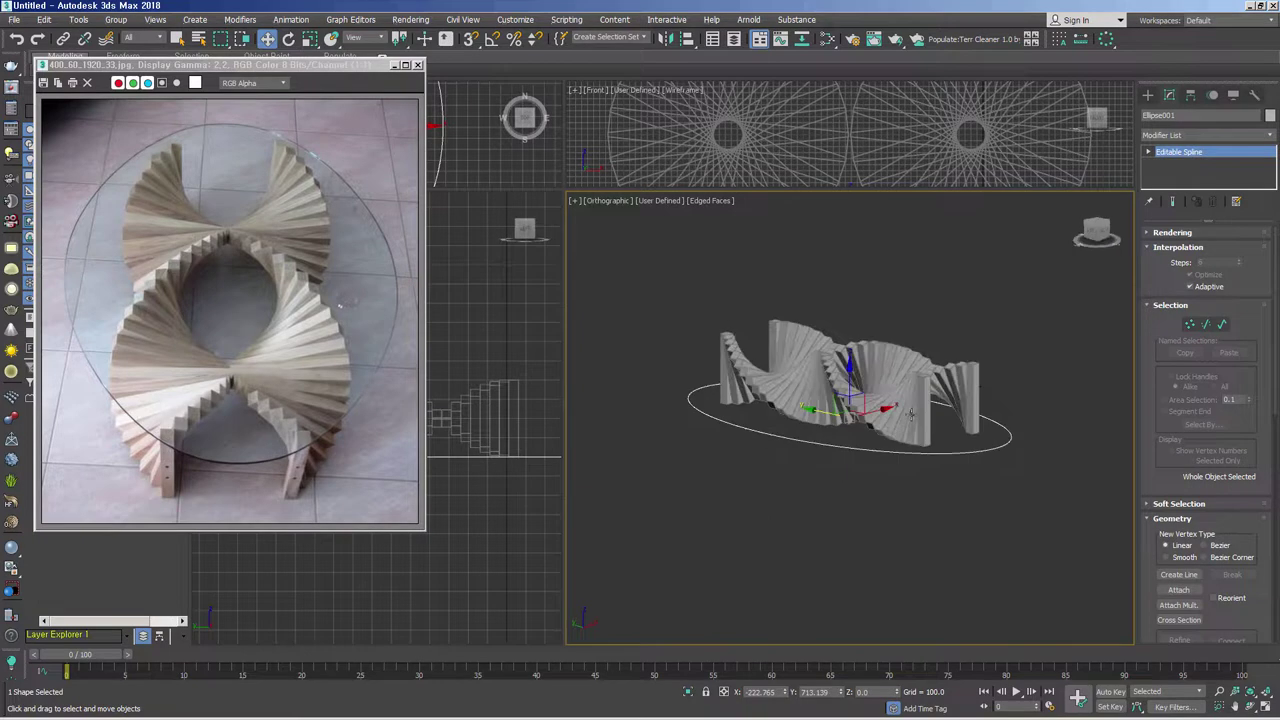
- Align the ellipse's Z maximum to Box001's maximum, raising it to the base's top
left_click(968, 377)
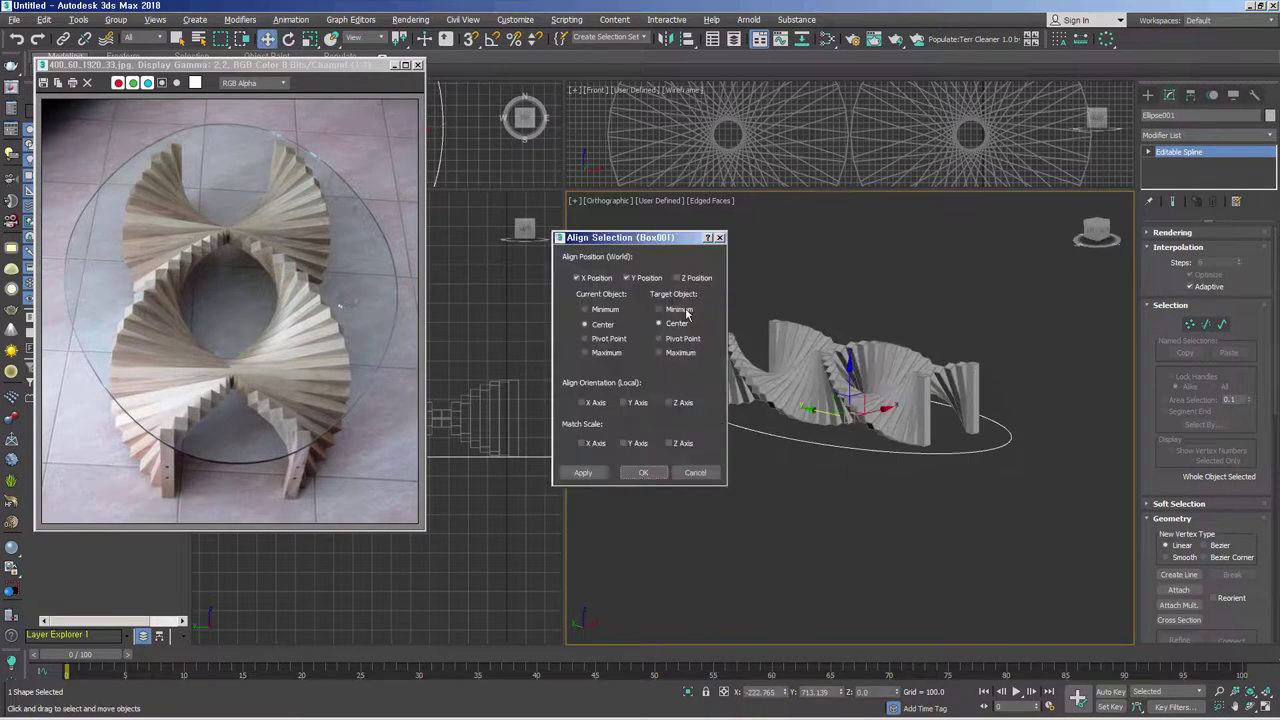
left_click(622, 280)
left_click(587, 282)
left_click(686, 278)
left_click(676, 354)
left_click(616, 353)
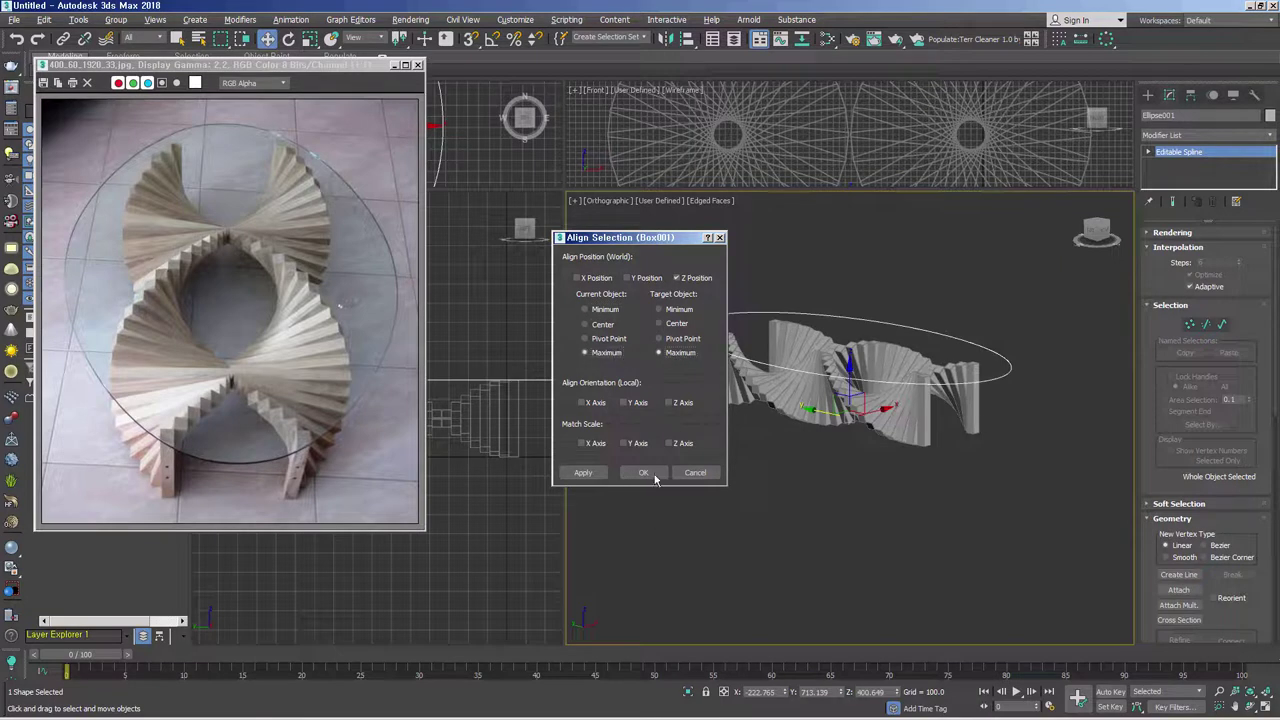
left_click(643, 472)
mouse_move(655, 480)
middle_mouse_down("alt")
mouse_move(899, 421)
mouse_move(943, 341)
middle_mouse_up("alt")
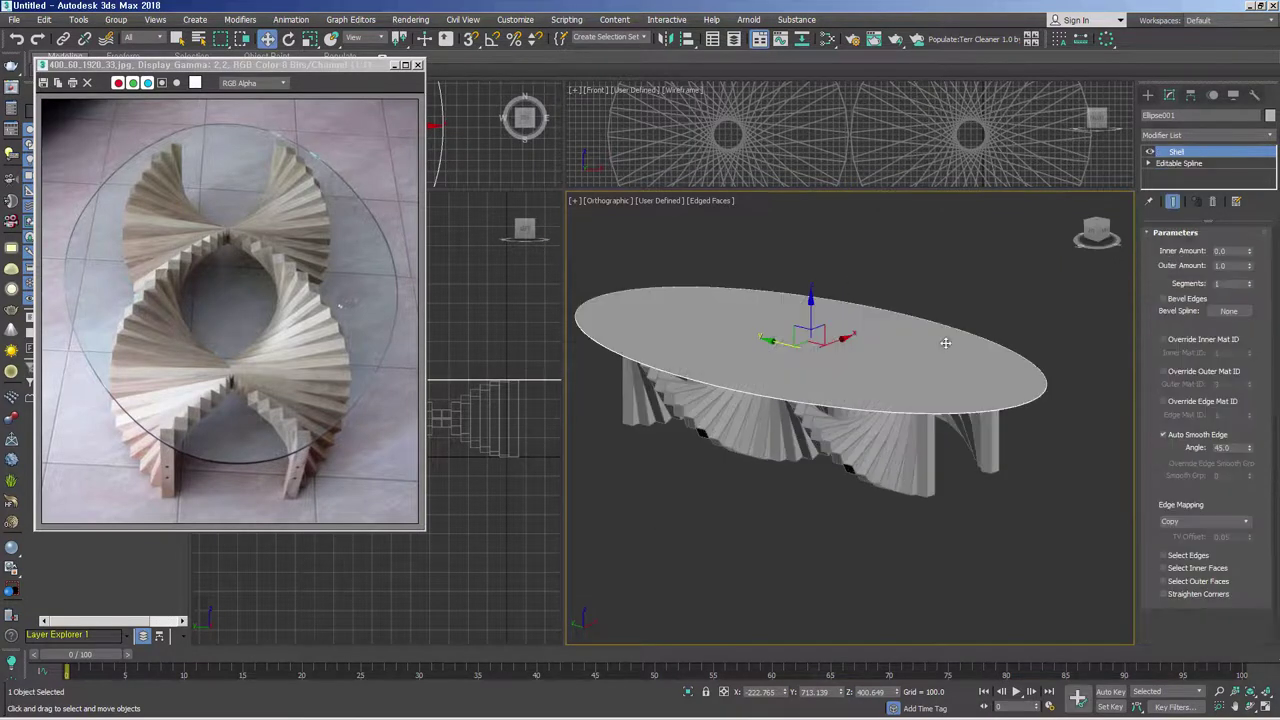
- Set the Shell modifier's outer amount to 10 on the elliptical top
scroll(943, 341, "up", 5)
double_click(1232, 266)
type("10")
key("Return")
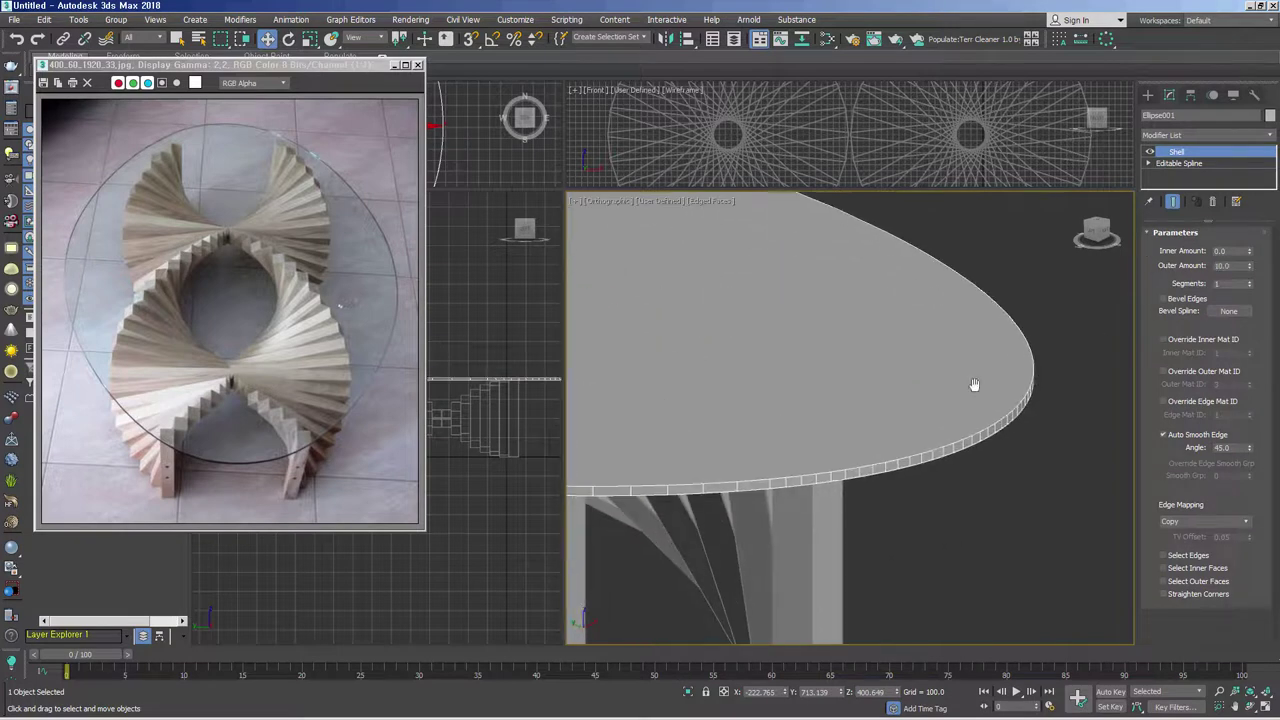
middle_click_drag(974, 383, 1066, 346)
scroll(1069, 345, "down", 2)
scroll(1069, 345, "down", 1)
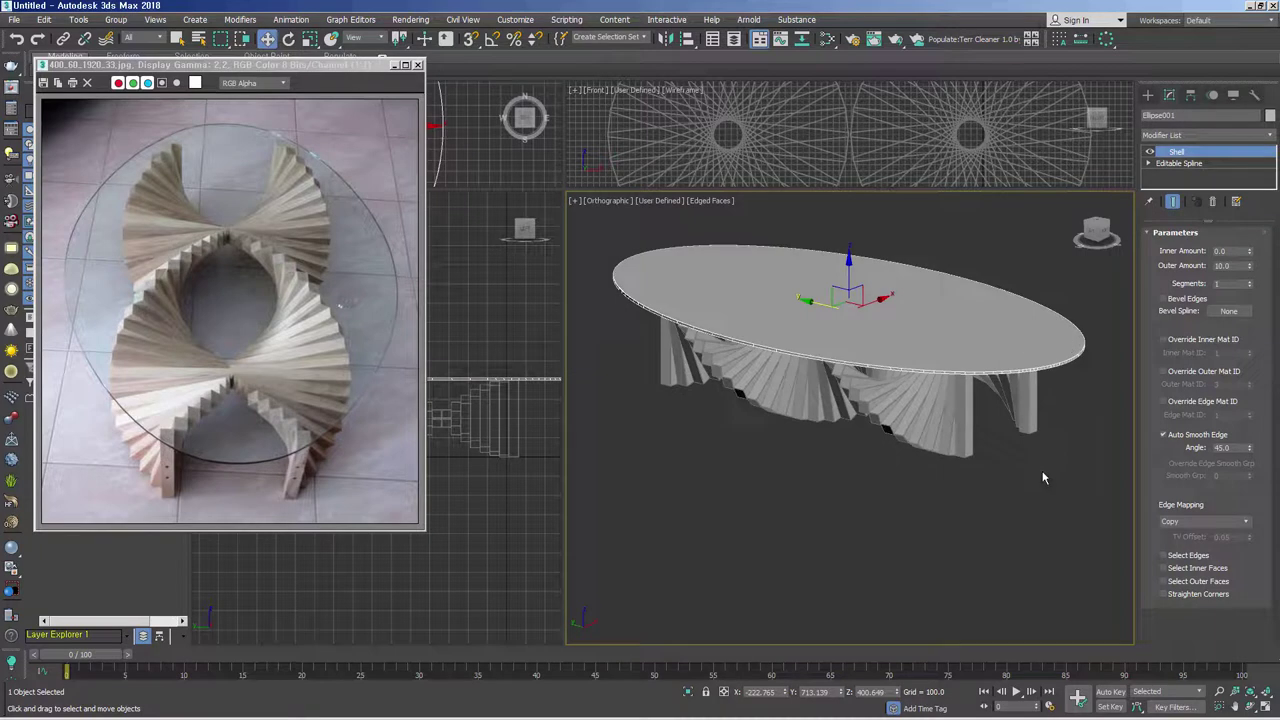
middle_click_drag(1040, 470, 1008, 488)
- Enable Select Edges on the Shell, collapse the top to Editable Poly, and enter Polygon level
right_click(1176, 151)
left_click(1200, 300)
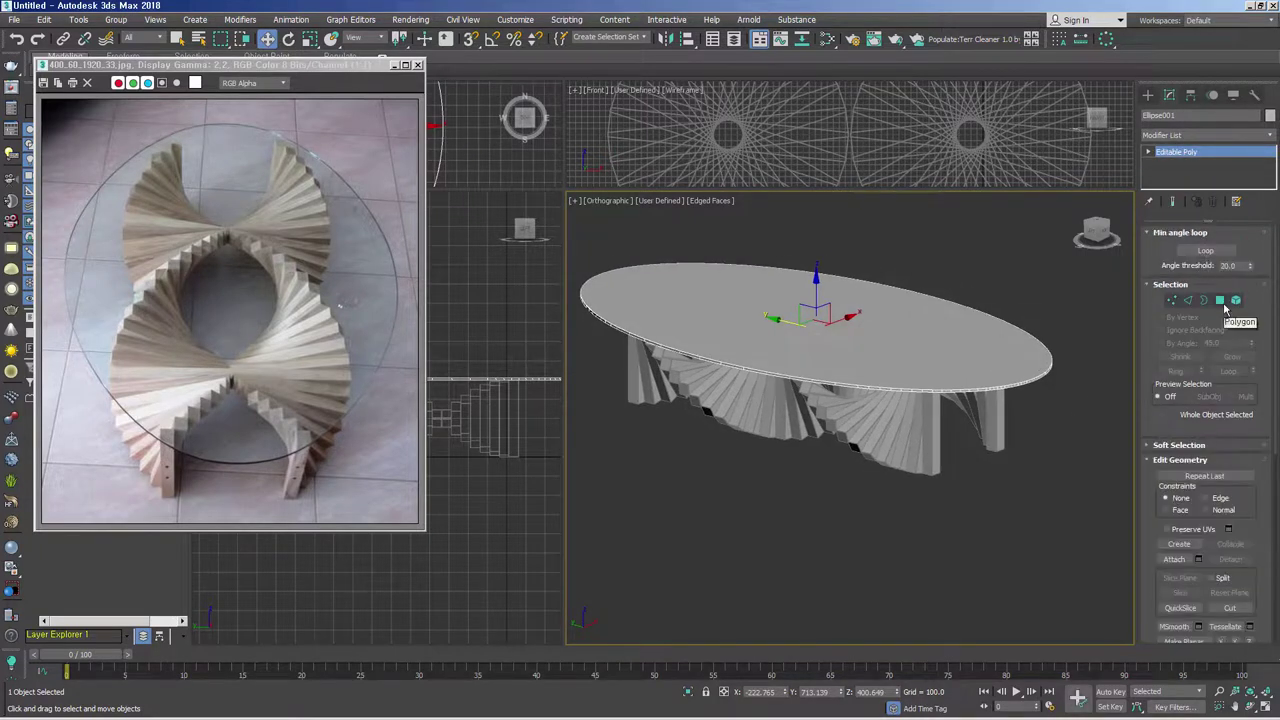
key("ctrl+z")
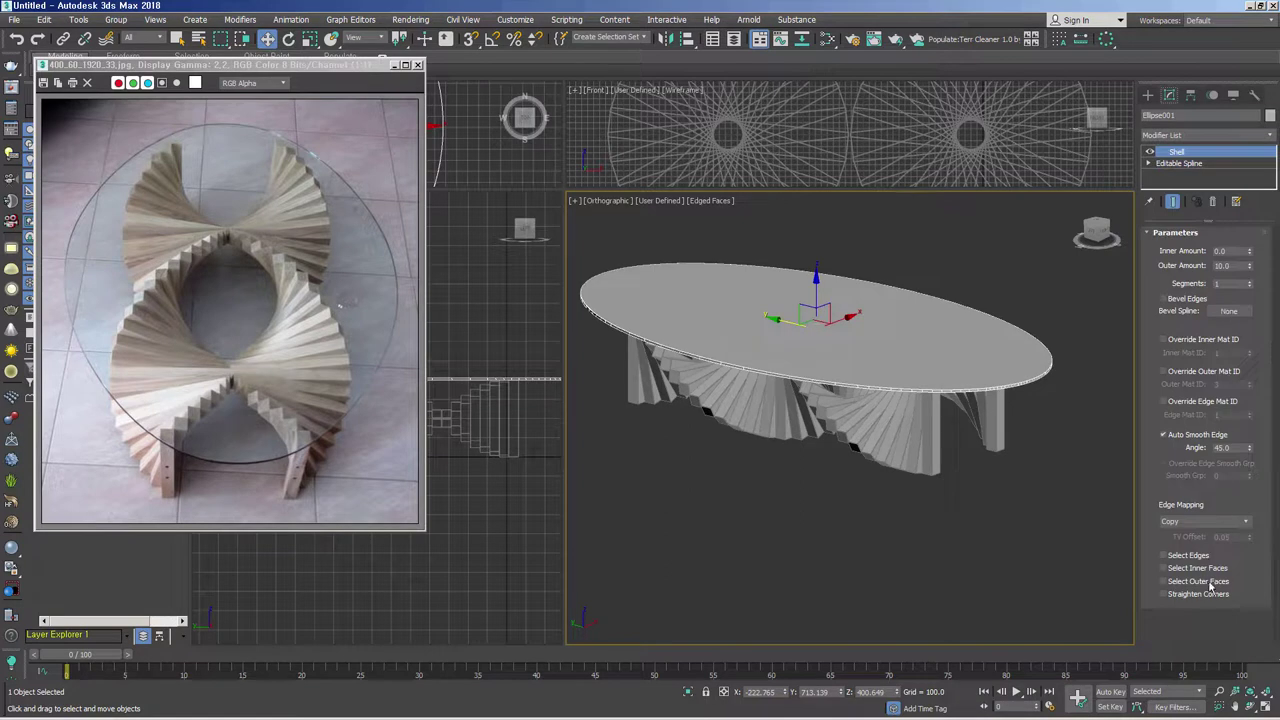
left_click(1196, 558)
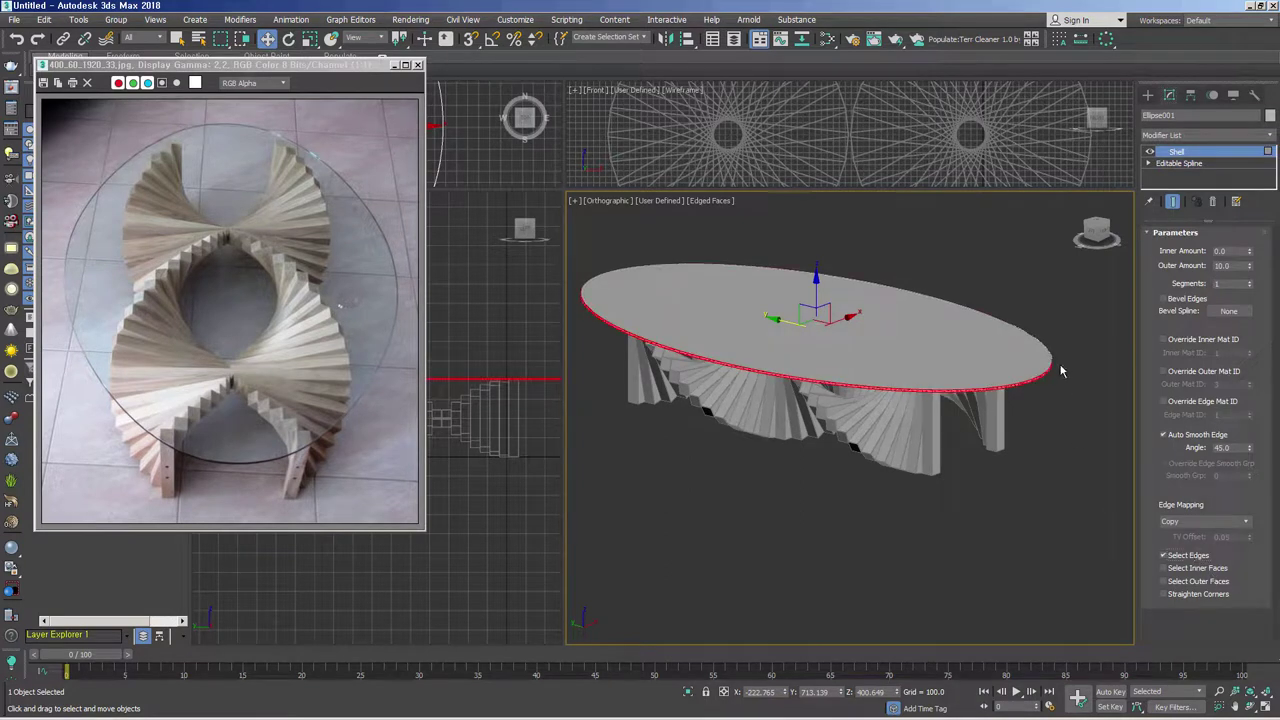
scroll(1062, 371, "up", 5)
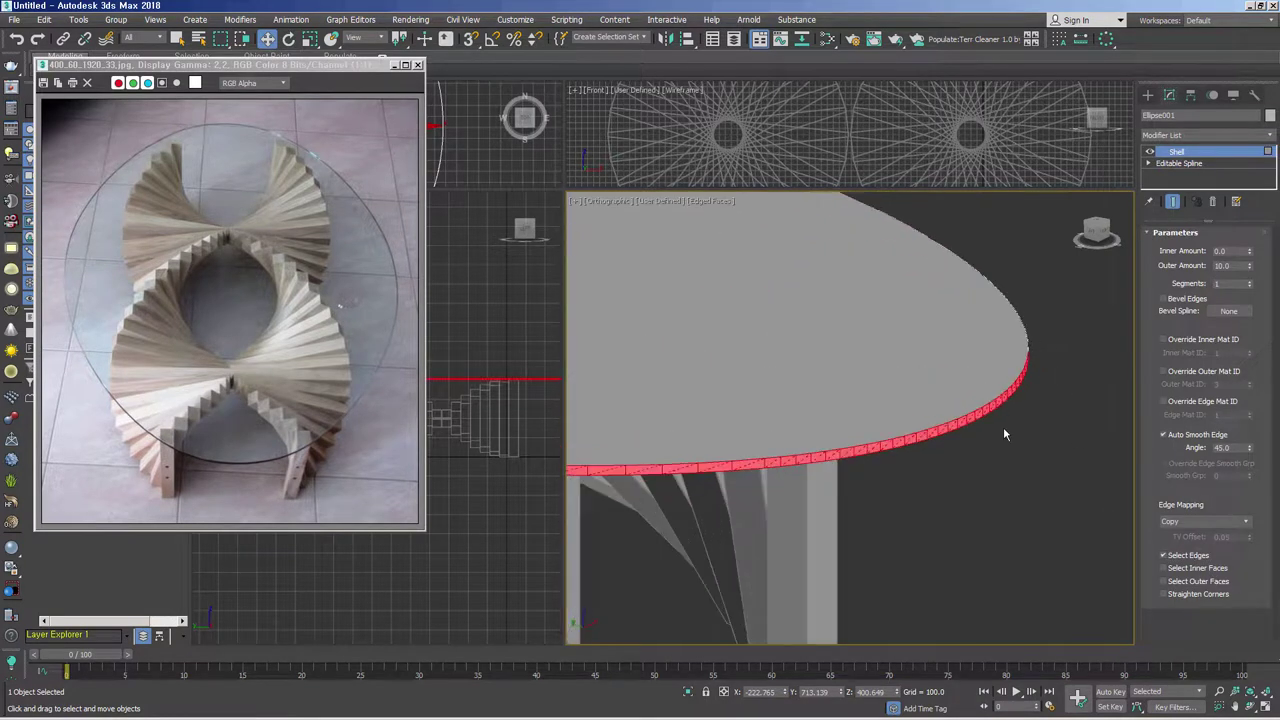
key("ctrl+y")
left_click(1219, 300)
scroll(1200, 330, "down", 5)
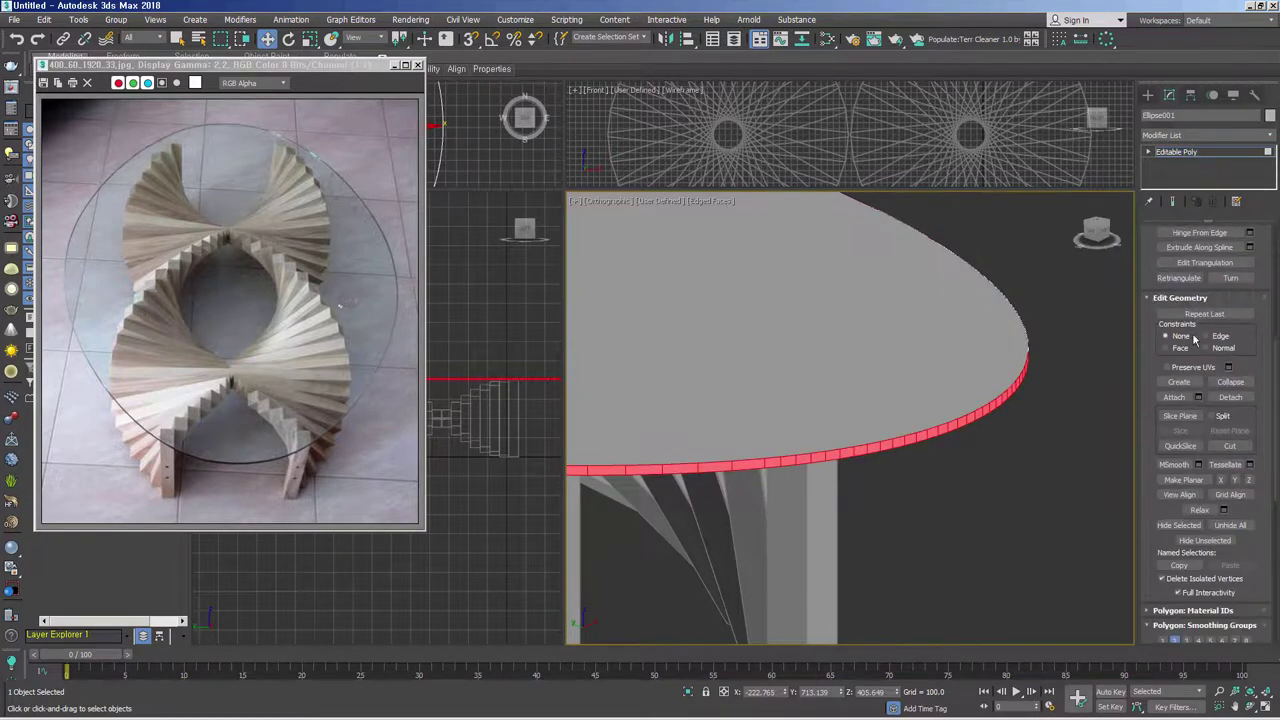
middle_click_drag(1042, 438, 1050, 425, "alt")
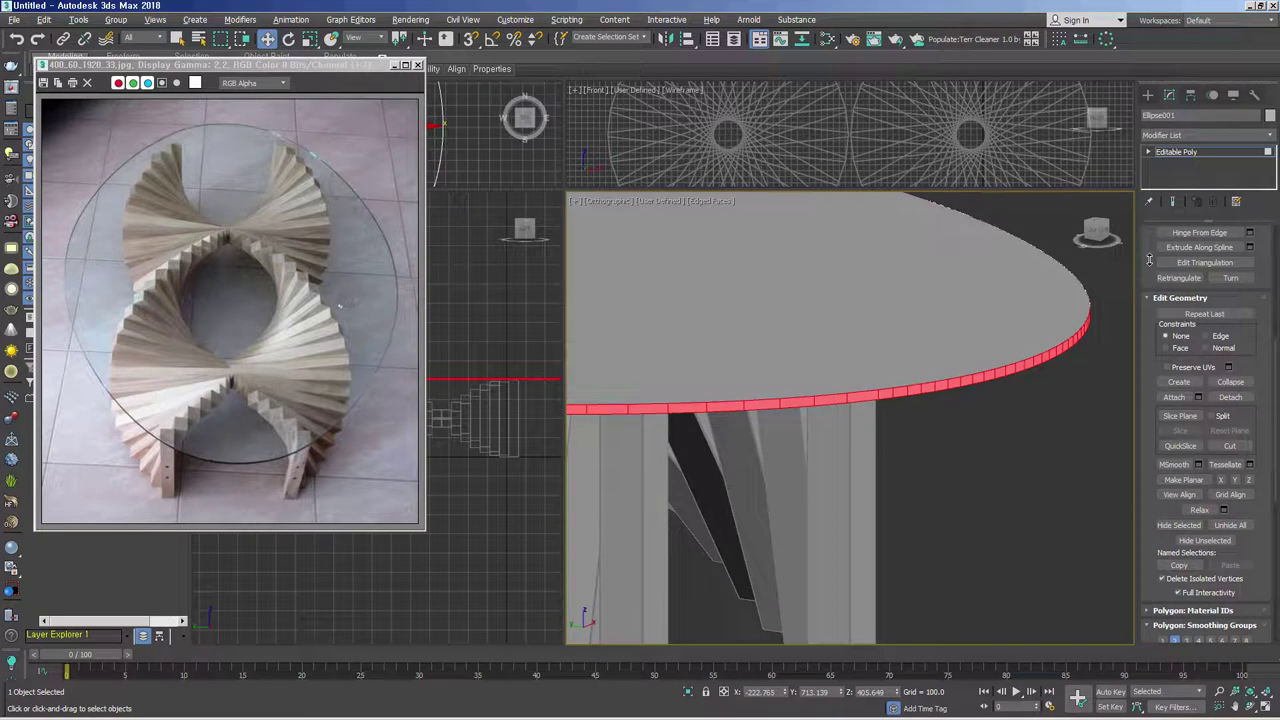
middle_click_drag(1092, 335, 1086, 324, "alt")
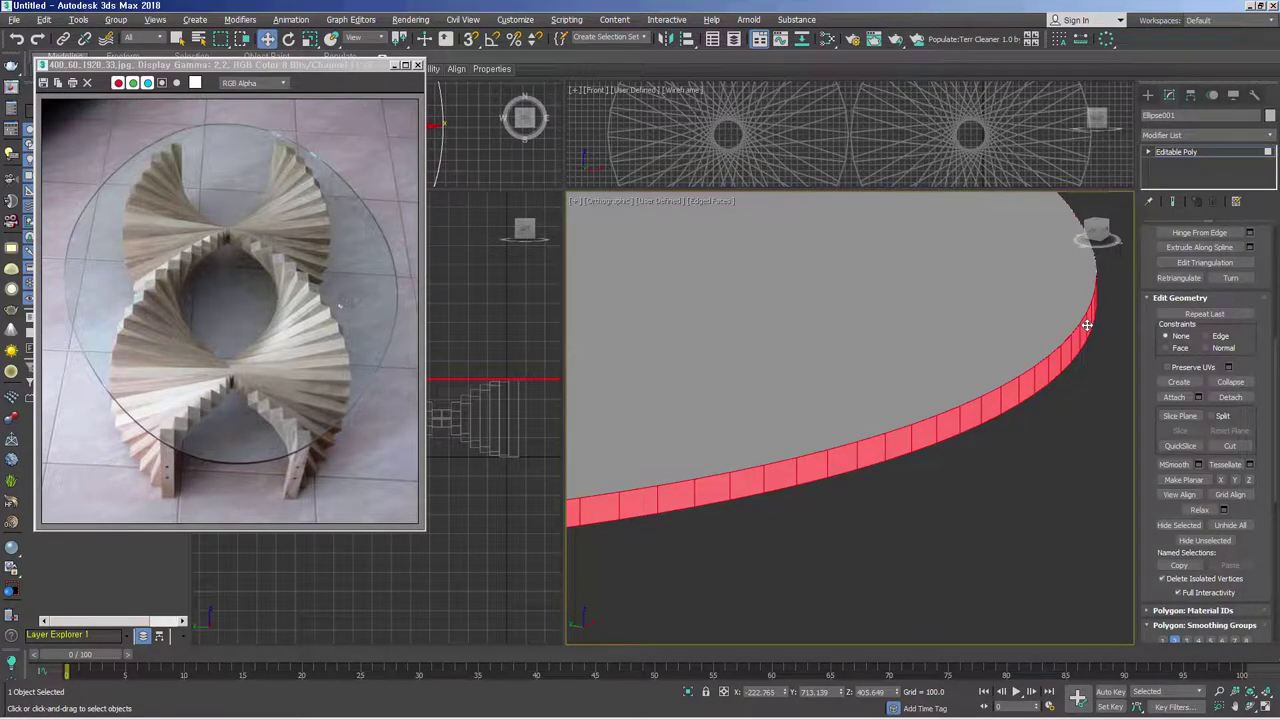
- Select the tabletop's rim faces by material ID 2
right_click(1008, 384)
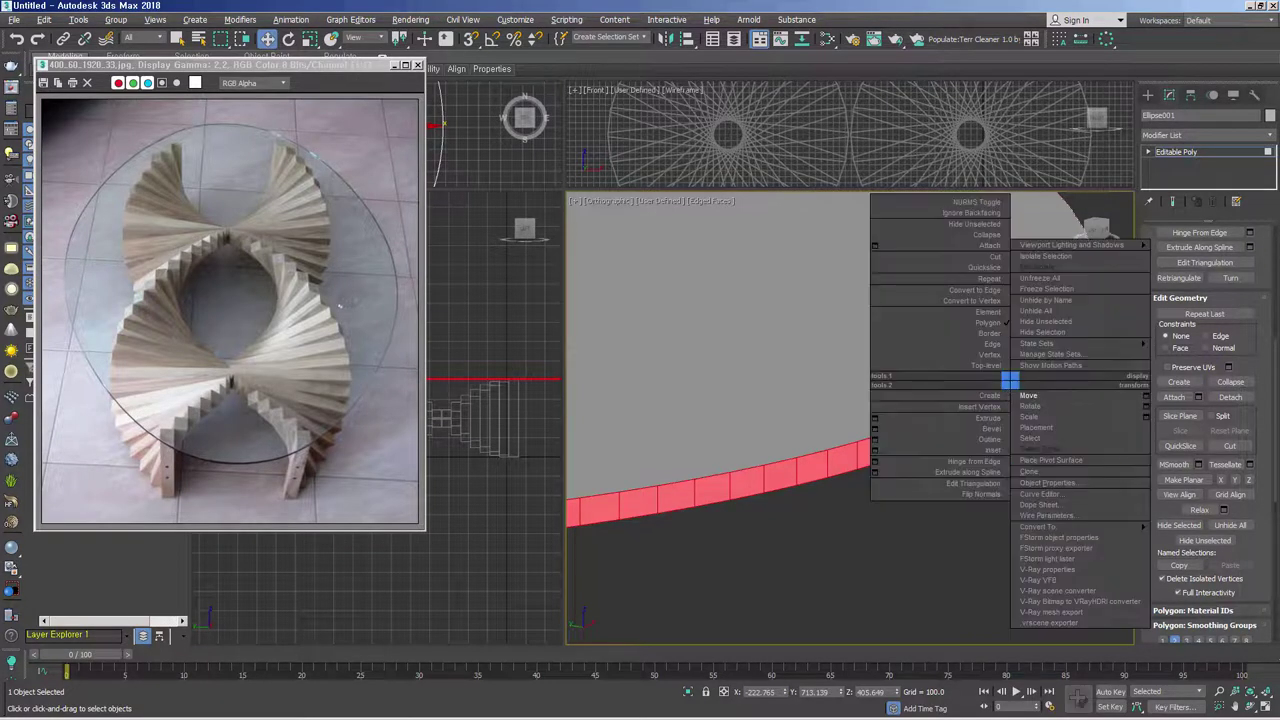
left_click_drag(1255, 544, 1264, 134)
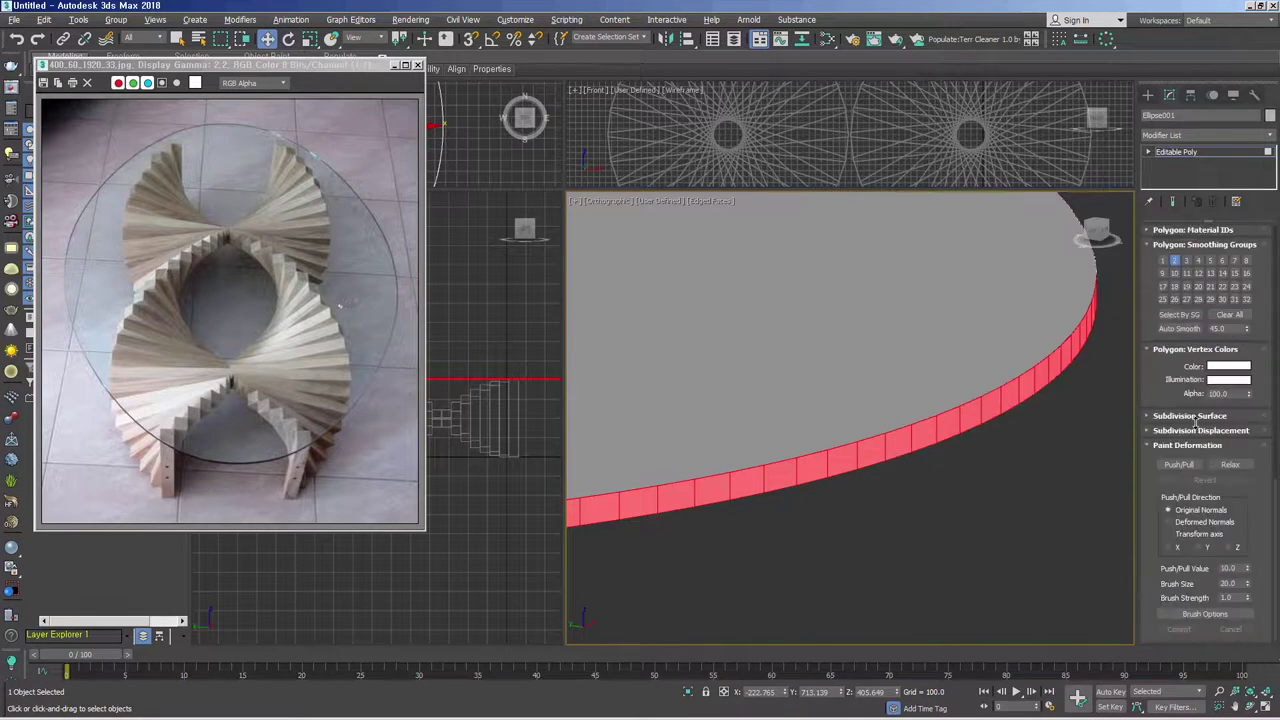
scroll(1175, 376, "up", 2)
left_click(1189, 328)
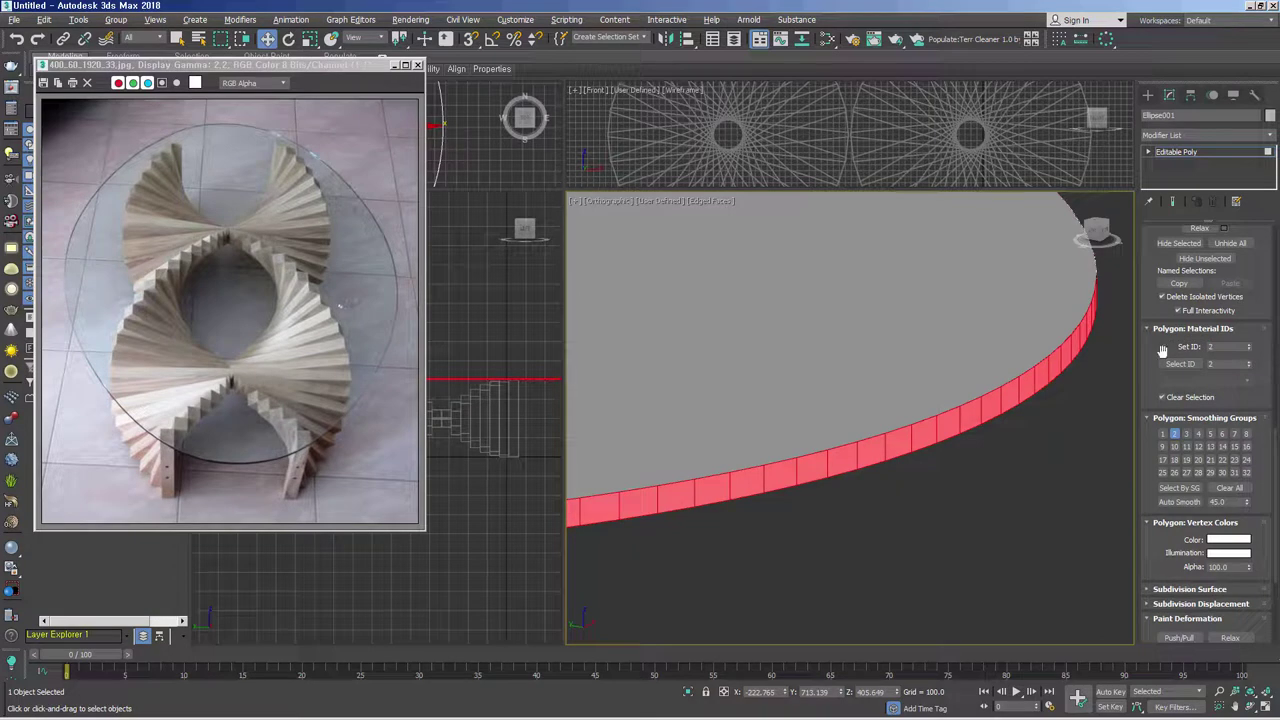
key("ctrl+i")
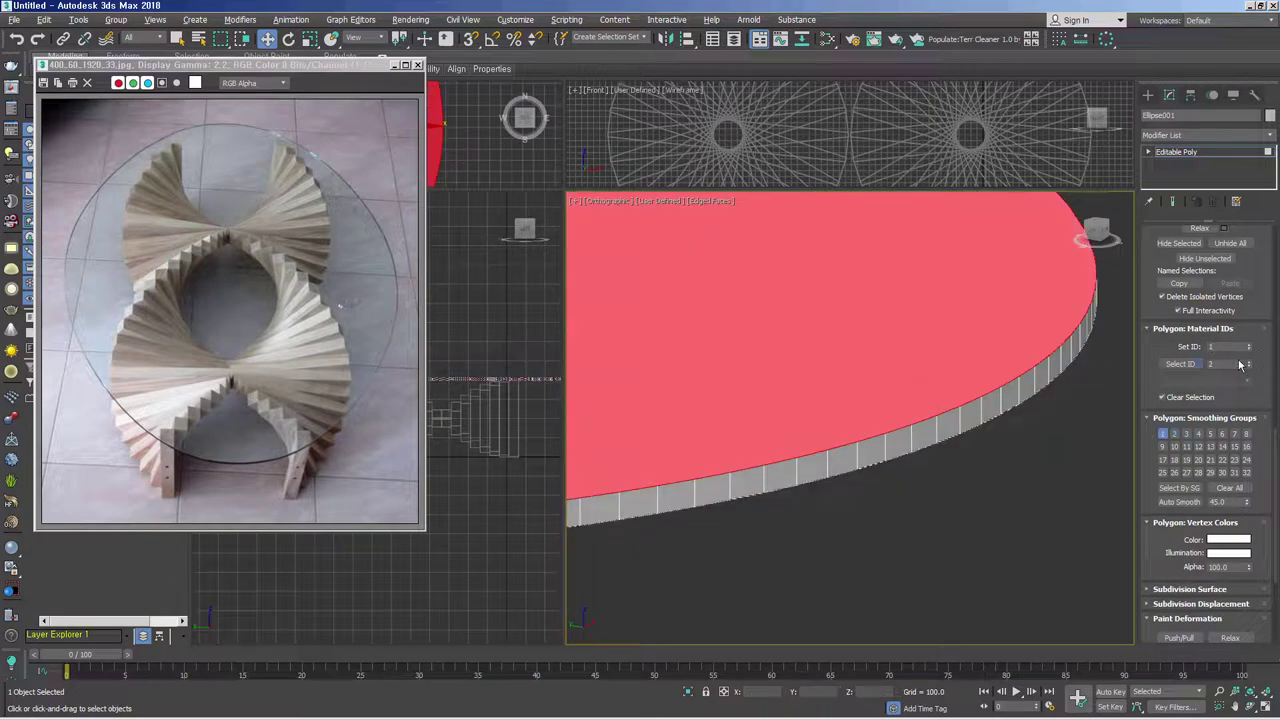
left_click(1180, 364)
- Bevel the rim faces with height 2.102 and outline -2.402, then return to object level
right_click(975, 405)
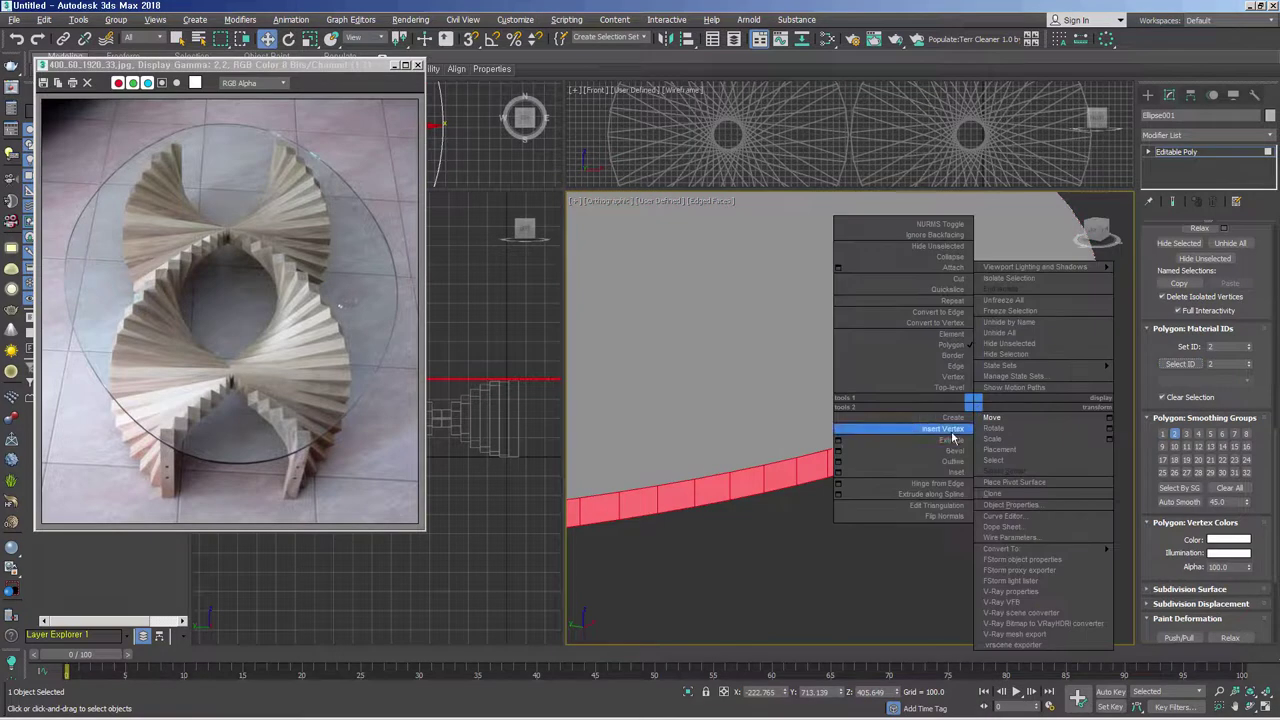
left_click(846, 458)
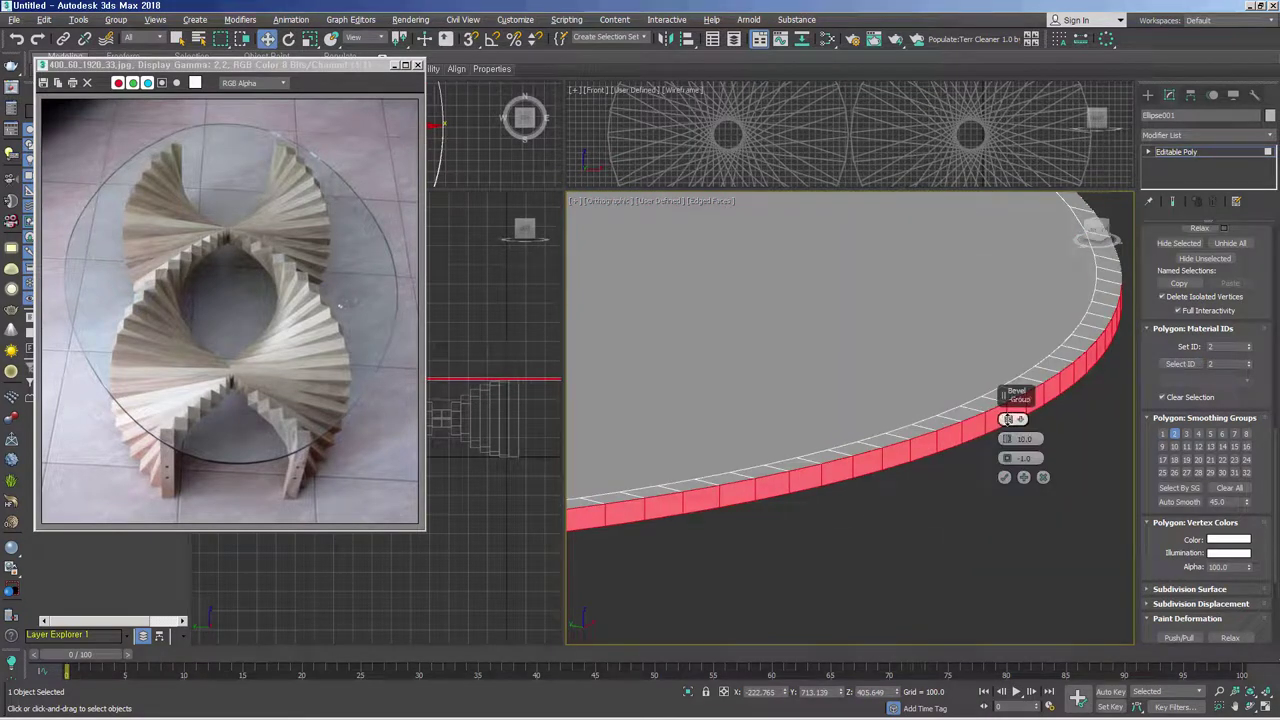
left_click_drag(1007, 438, 1007, 458)
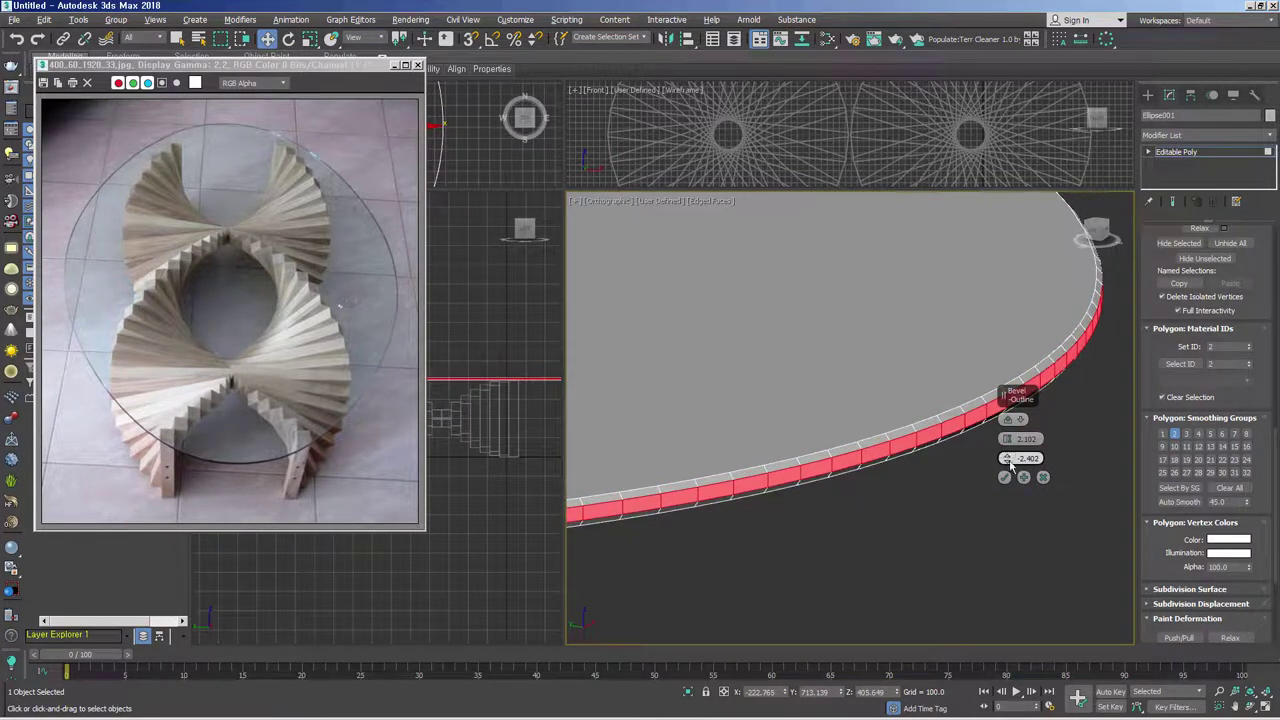
left_click(1004, 477)
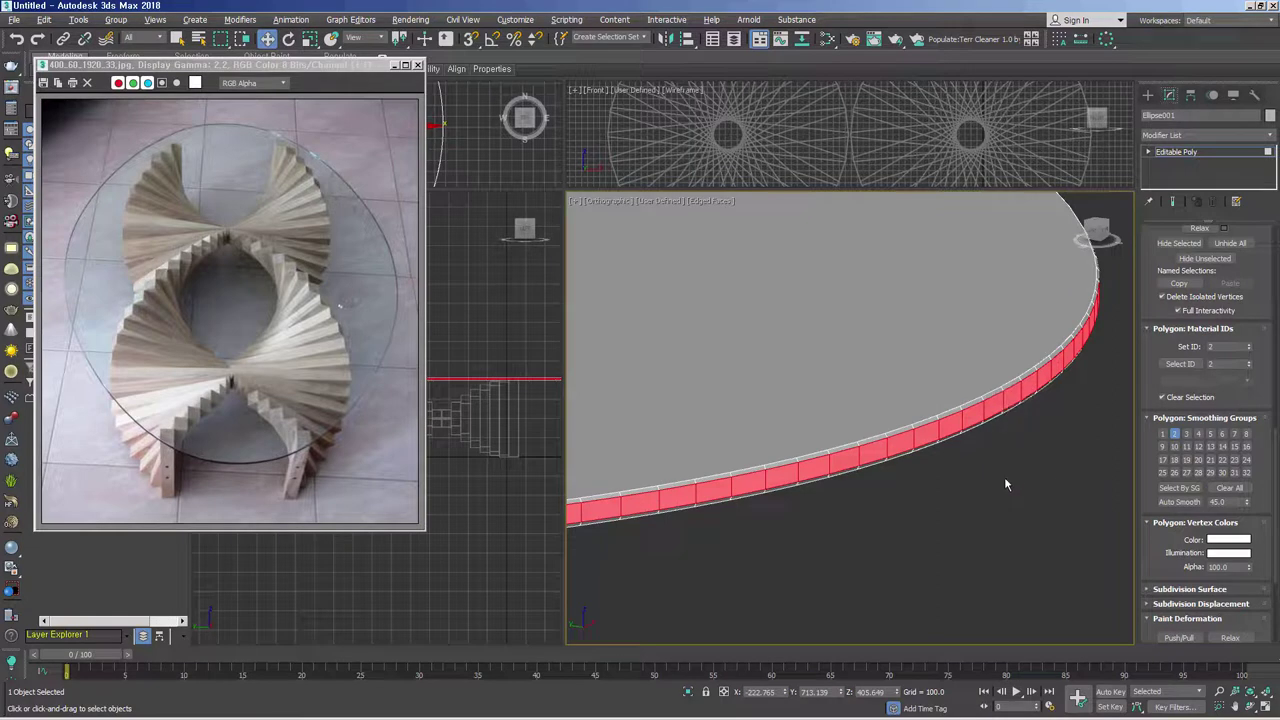
left_click(1203, 155)
- Select the Box001 slat base and add a modifier from the Modifier List
scroll(1080, 380, "down", 3)
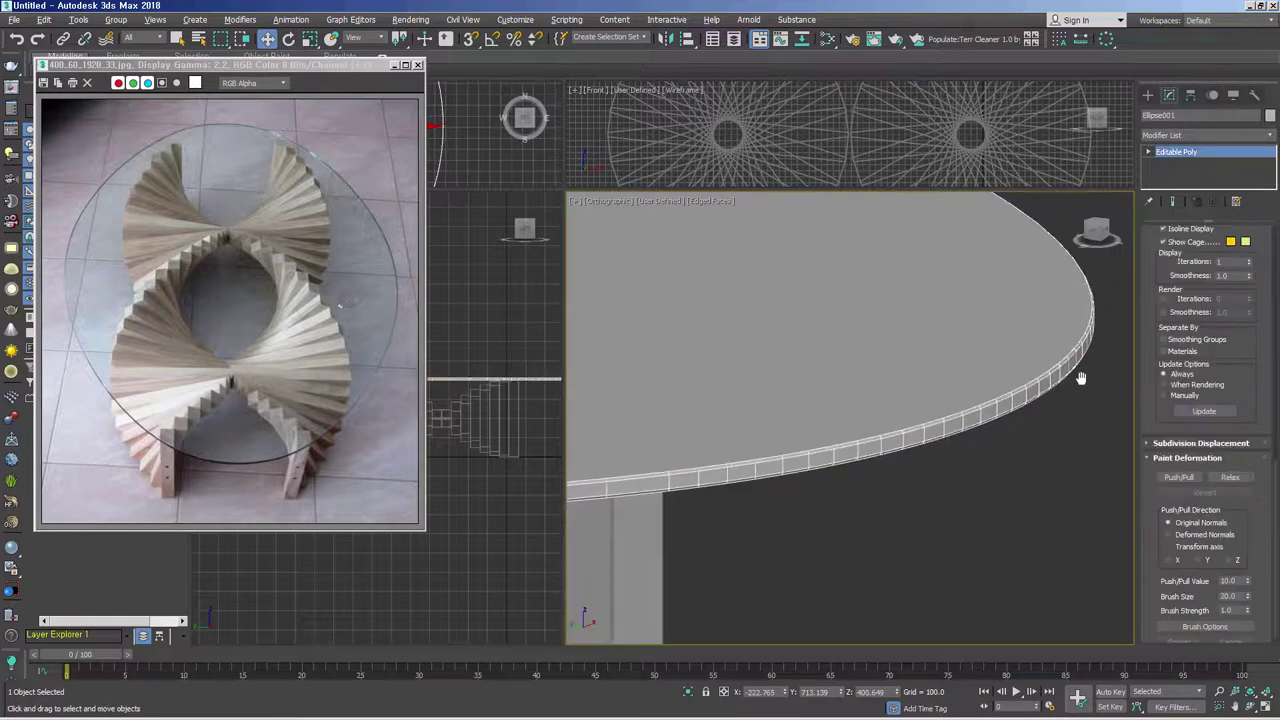
scroll(1079, 397, "down", 1)
scroll(1075, 399, "down", 2)
scroll(1068, 402, "down", 3)
scroll(1060, 405, "down", 1)
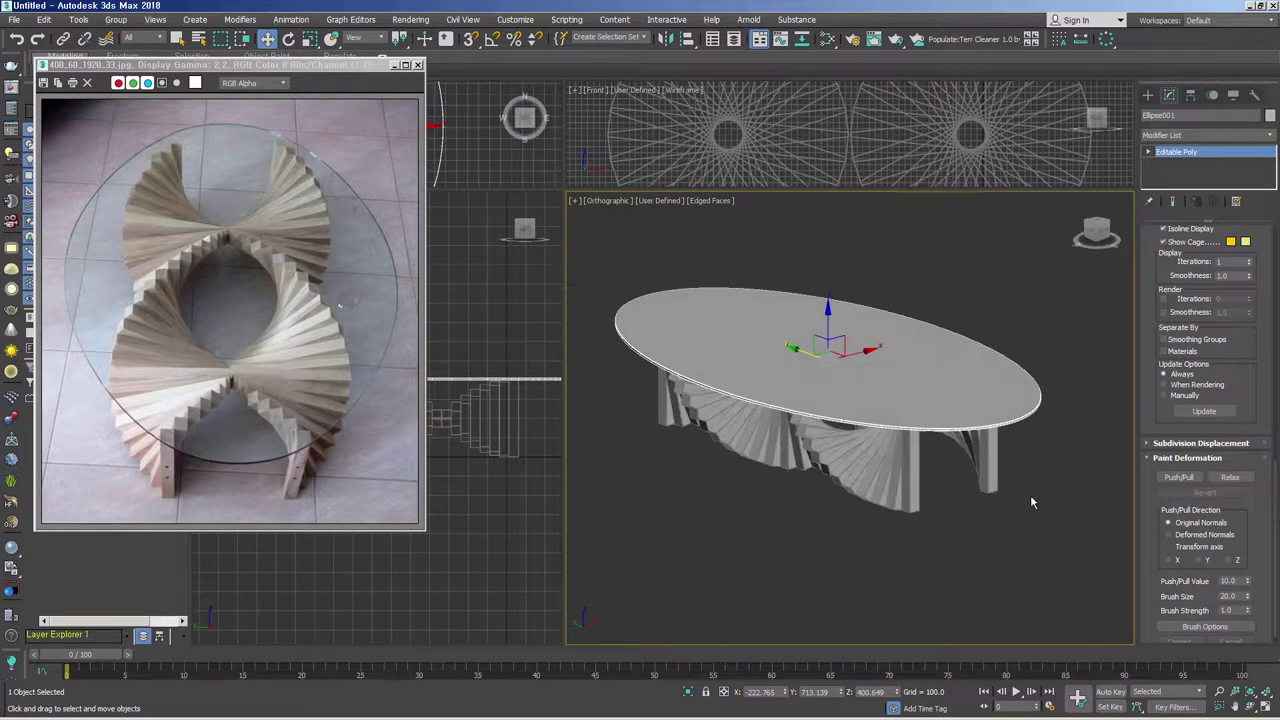
left_click(993, 476)
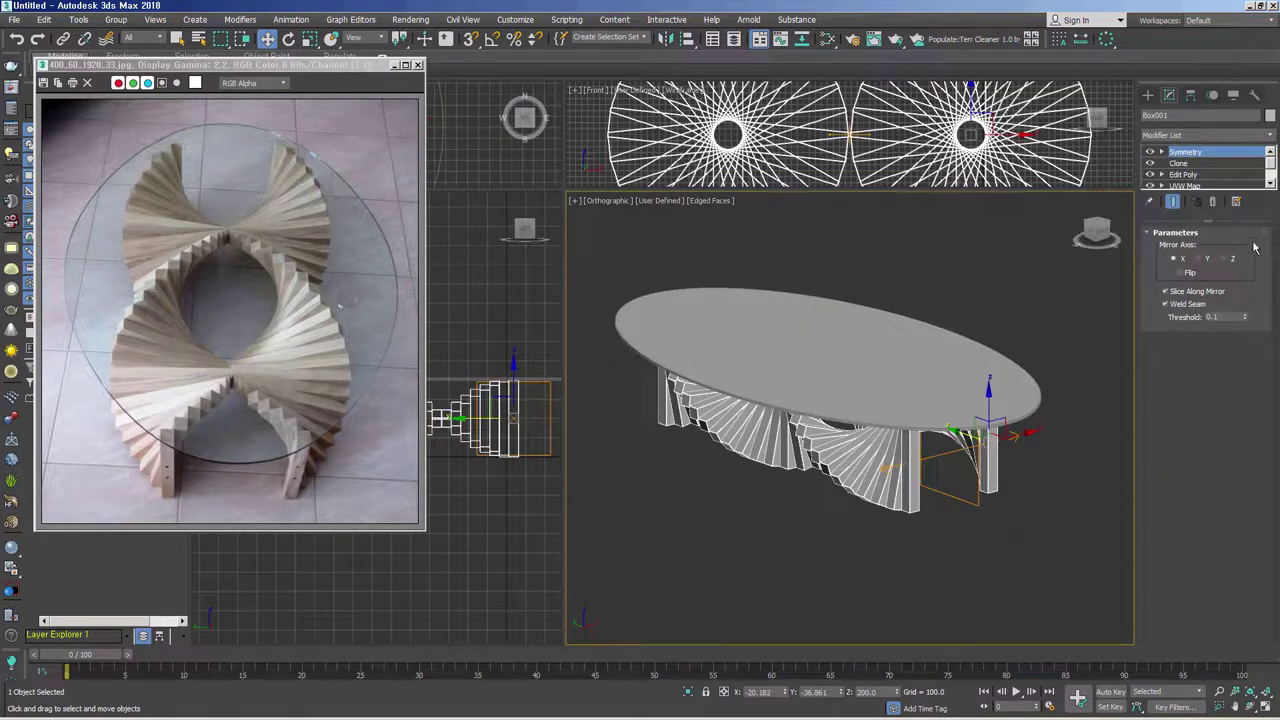
left_click(1205, 135)
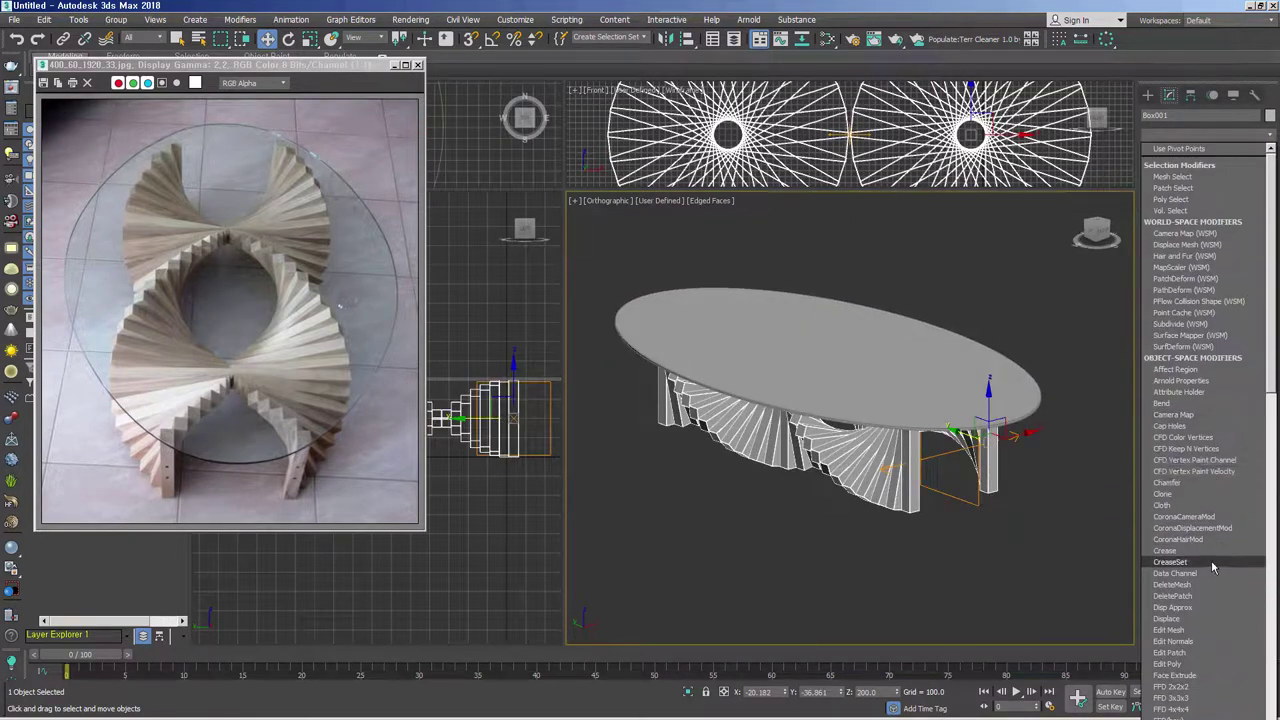
scroll(1214, 551, "down", 5)
scroll(1214, 551, "down", 5)
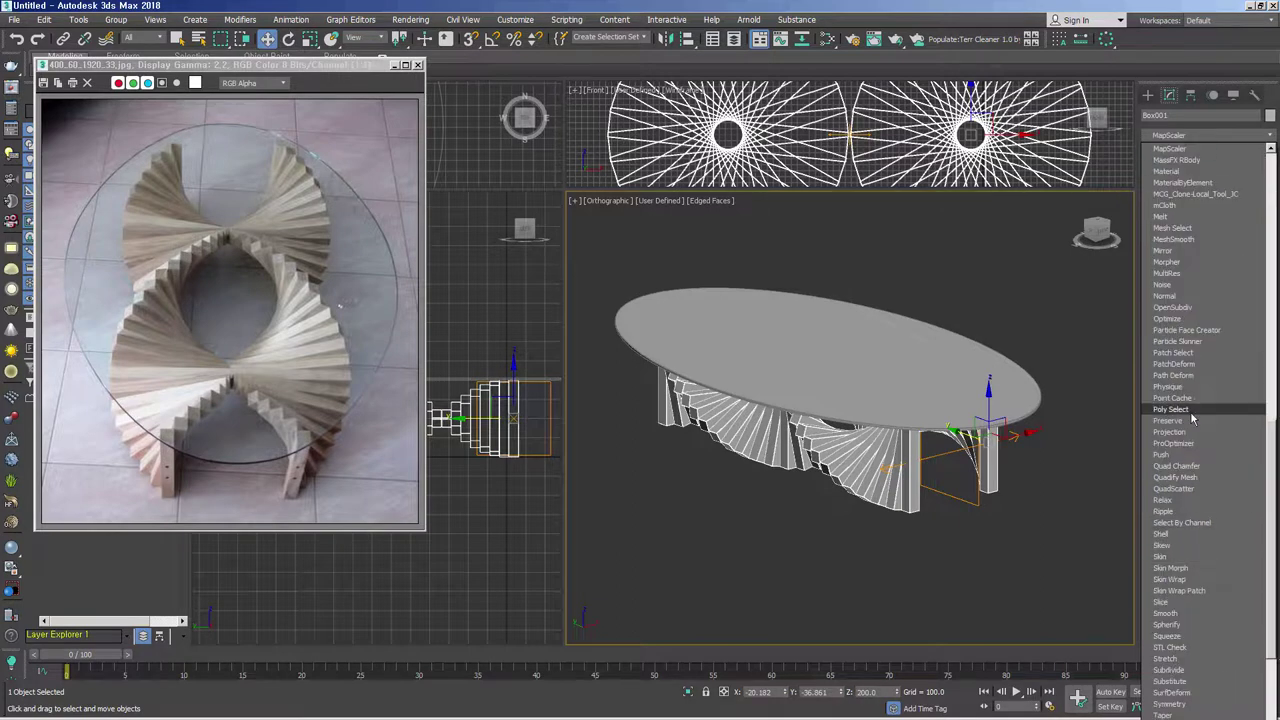
left_click(1195, 182)
- Group the tabletop and base as 'table' and close the reference photo viewer
left_click_drag(1042, 554, 730, 313)
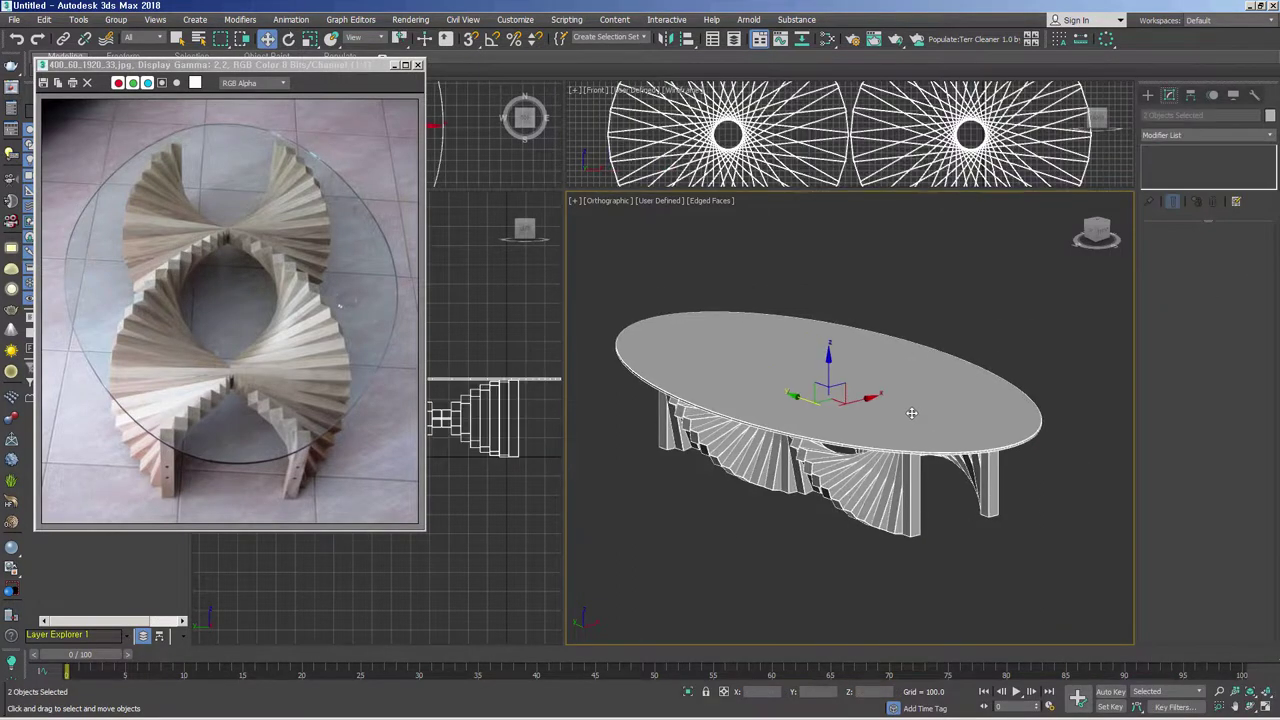
key("ctrl+g")
type("table")
key("Return")
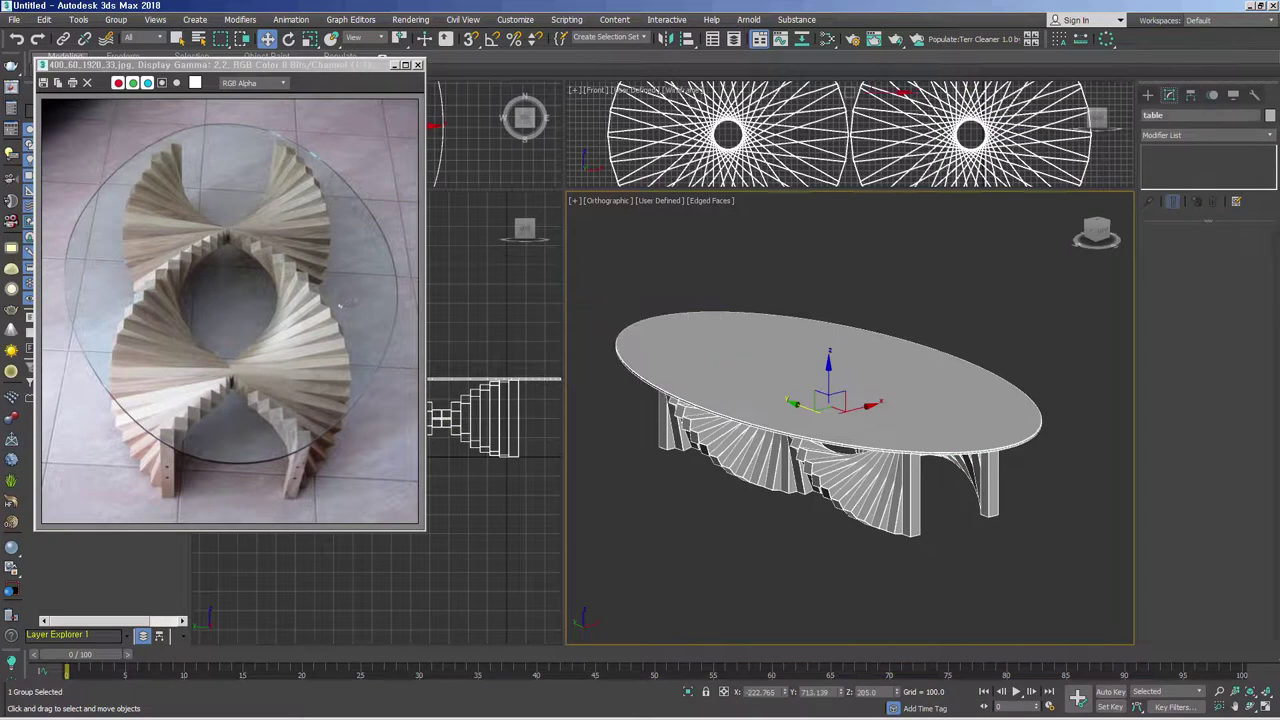
left_click(418, 64)
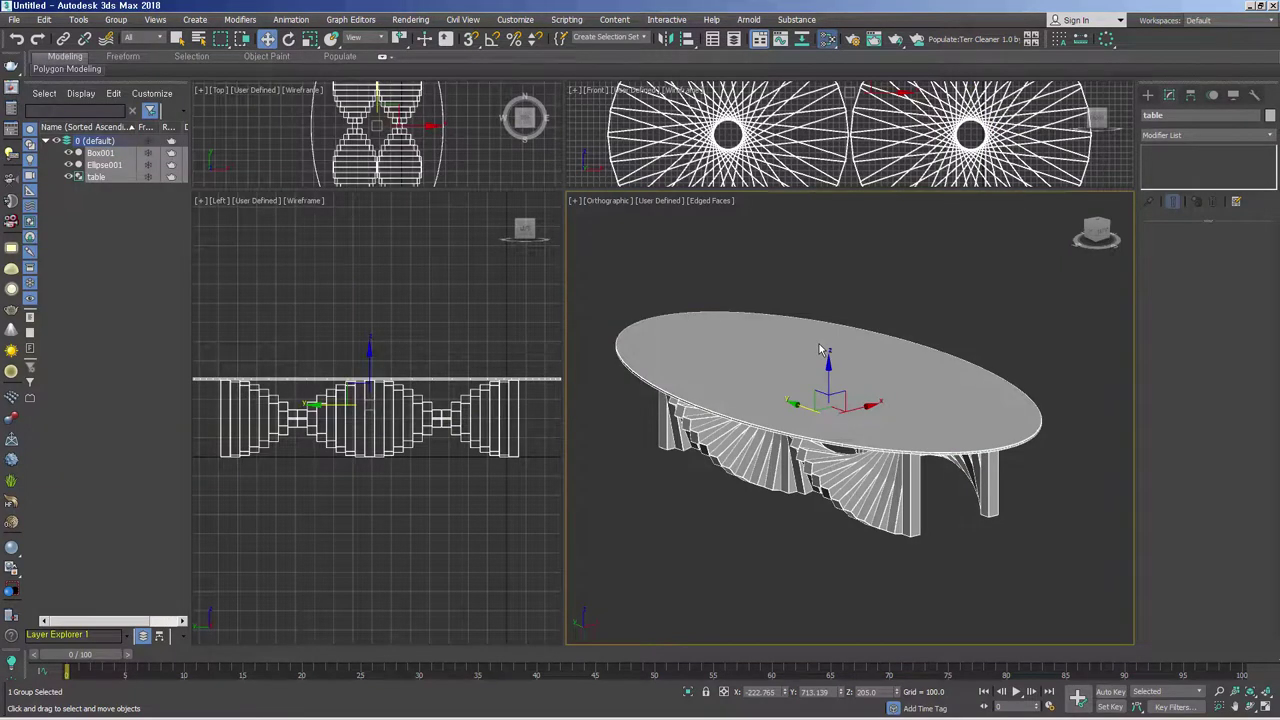
- In the Slate Material Editor, add a Multi/Sub-Object and a VRayMtl, with 3 sub-materials
key("m")
left_click_drag(67, 158, 436, 219)
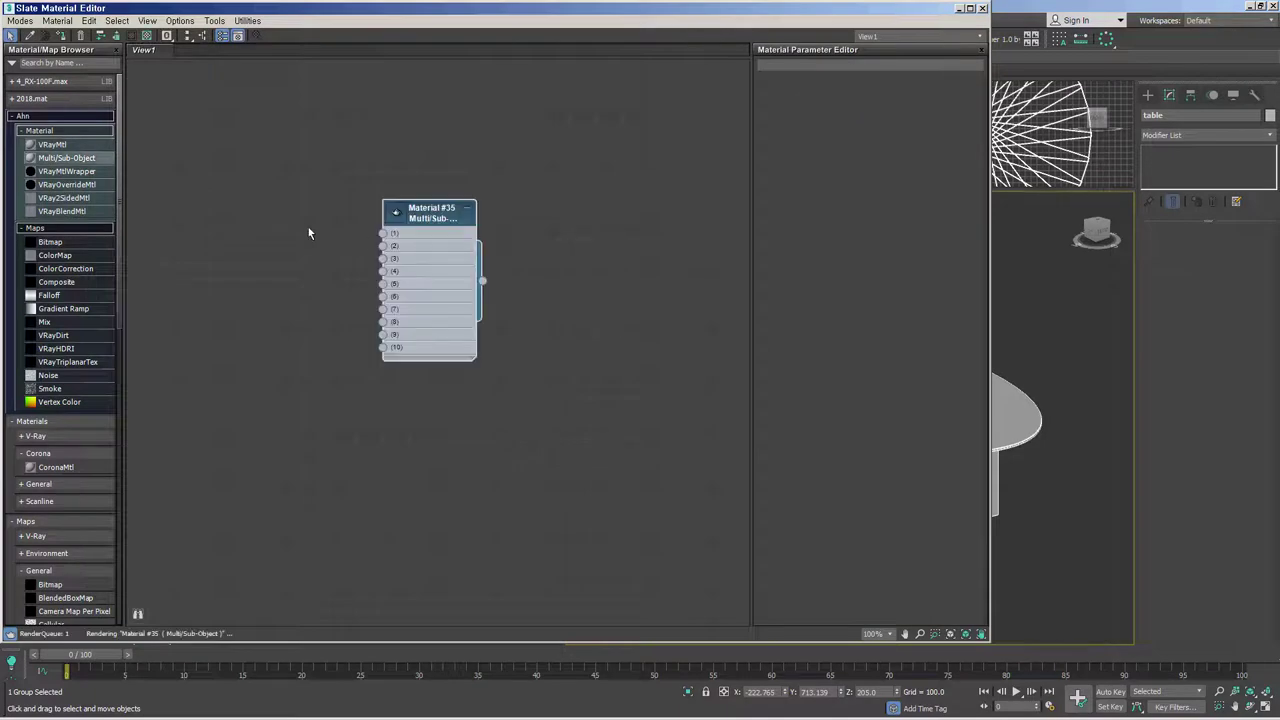
left_click_drag(57, 146, 254, 162)
left_click_drag(430, 217, 484, 257)
right_click(484, 257)
double_click(484, 257)
double_click(783, 103)
left_click(808, 103)
type("3")
left_click(557, 318)
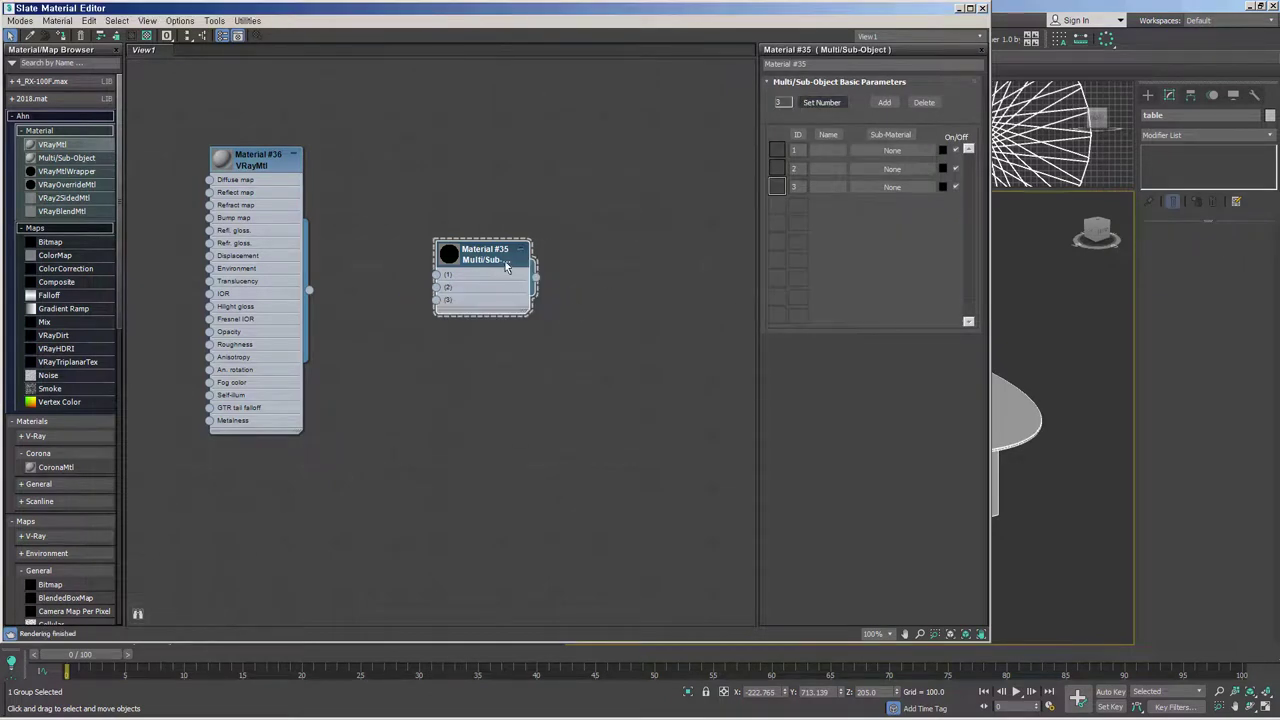
- Wire Material #36 and its copies #37 and #38 into slots 1–3
double_click(503, 262)
left_click_drag(503, 265, 559, 256)
left_click_drag(242, 171, 349, 178)
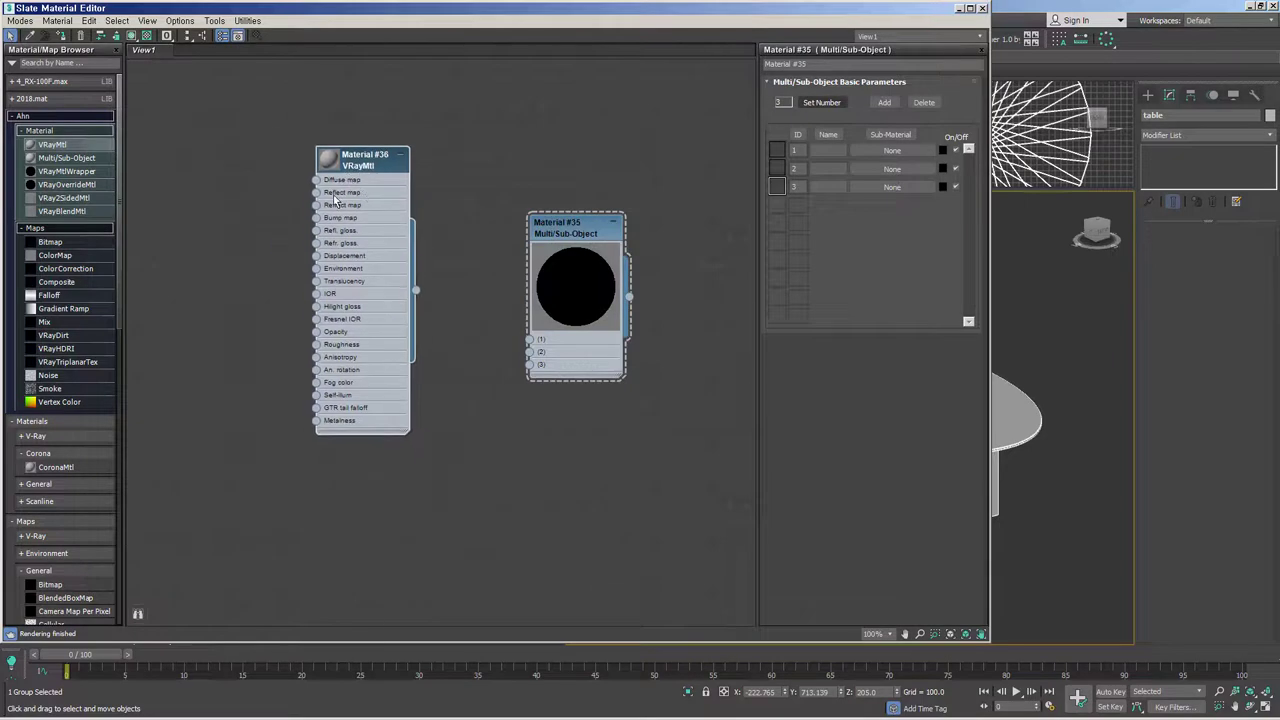
left_click_drag(351, 246, 334, 186)
right_click(310, 186)
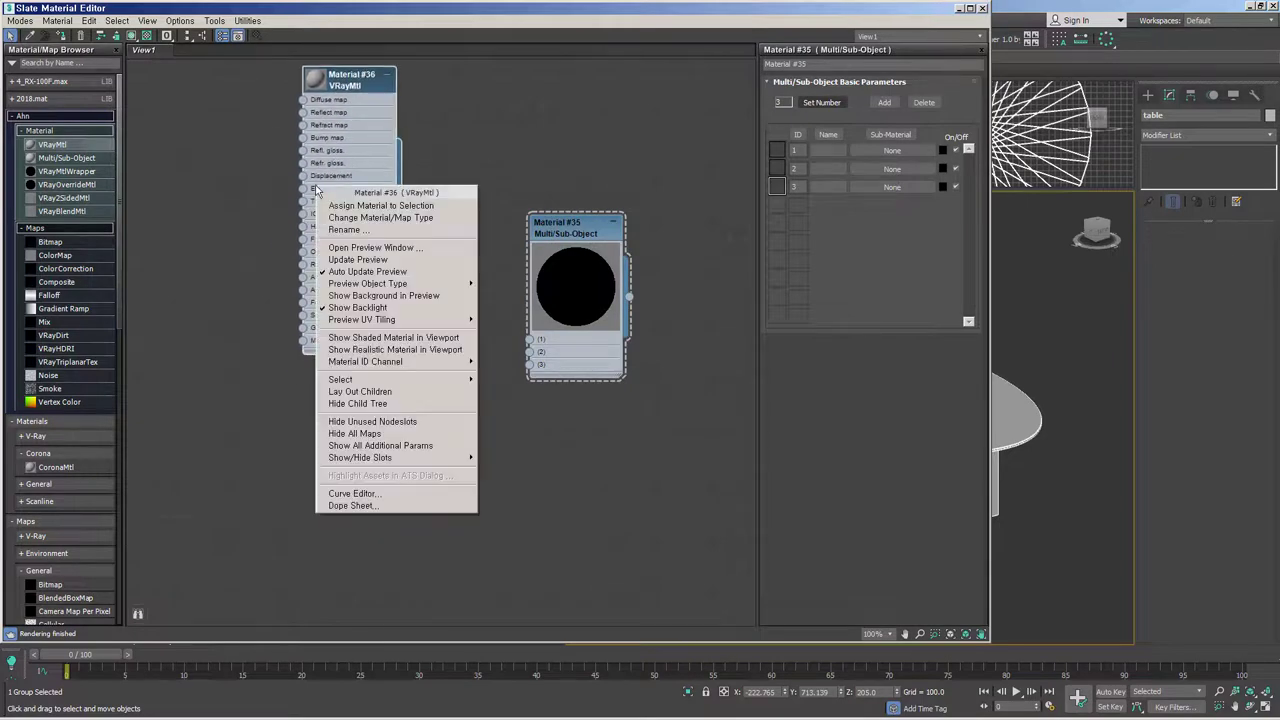
left_click(345, 429)
double_click(324, 84)
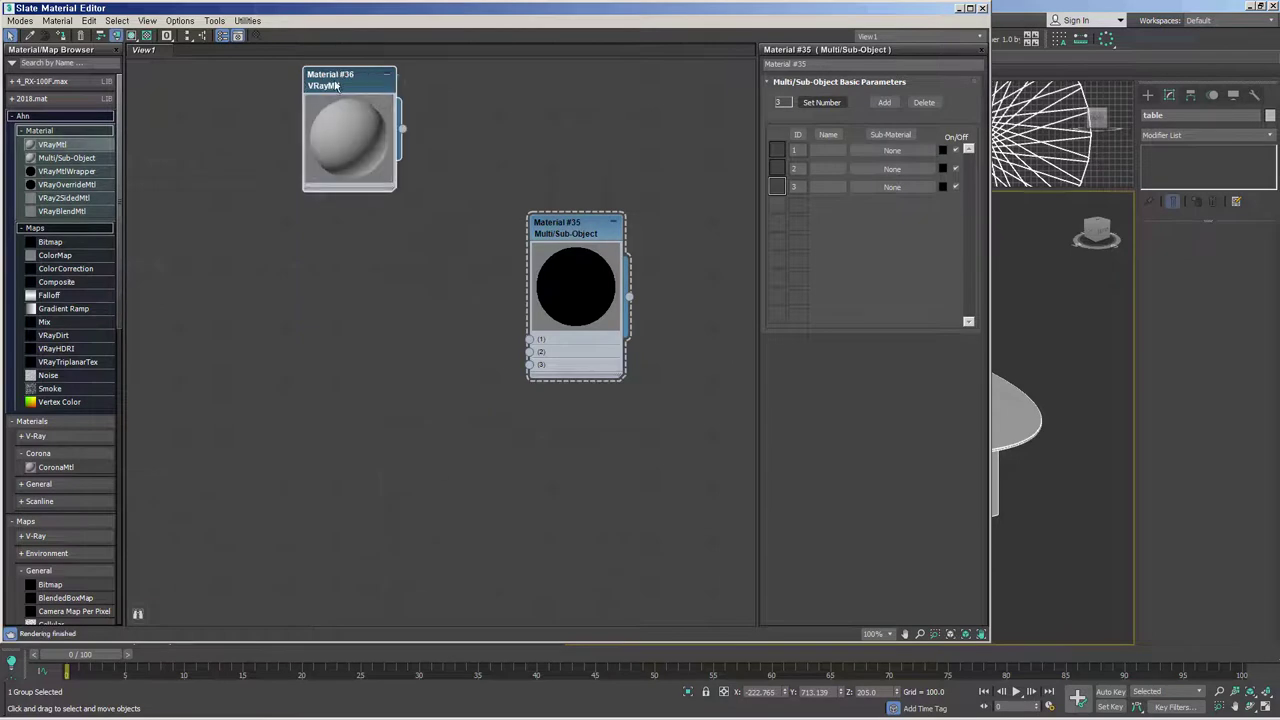
left_click_drag(324, 84, 364, 194)
left_click_drag(444, 239, 530, 340)
mouse_move(390, 250)
left_mouse_down("shift")
mouse_move(377, 343)
mouse_move(528, 352)
left_mouse_up("shift")
mouse_move(375, 330)
left_mouse_down("shift")
mouse_move(375, 423)
mouse_move(529, 365)
left_mouse_up("shift")
left_click_drag(373, 379, 426, 419)
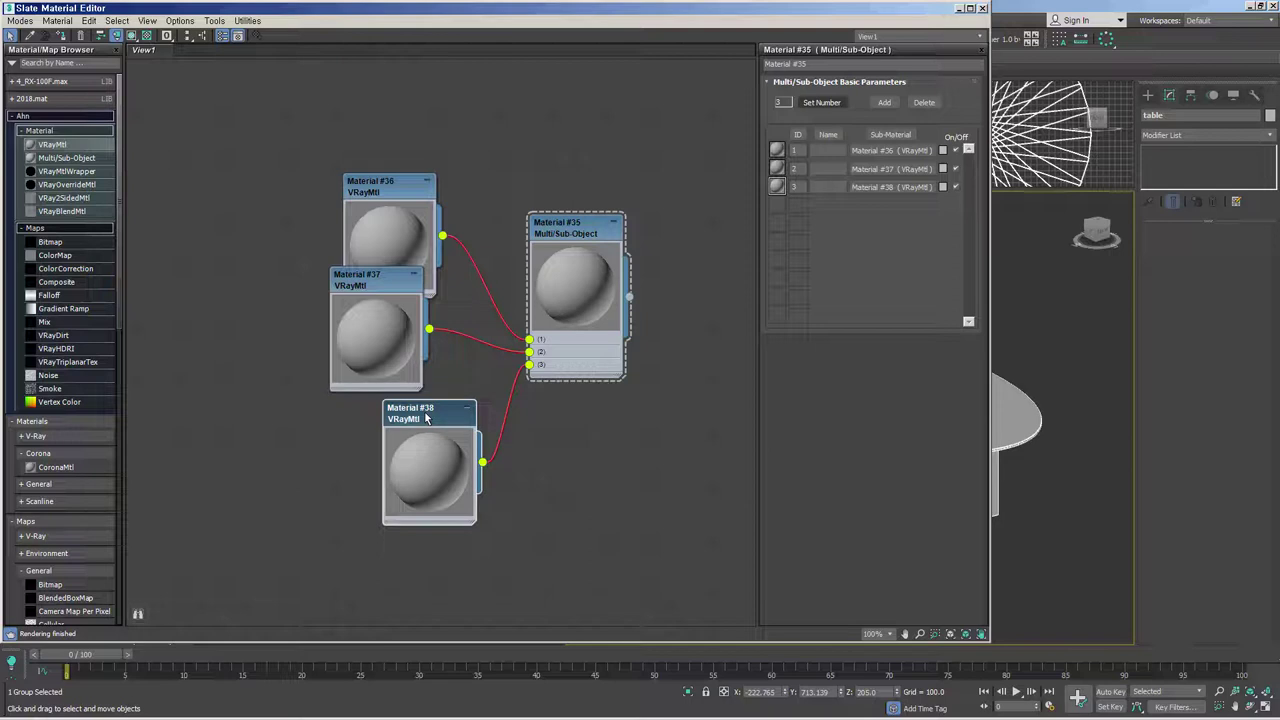
- Place a VRayScannedMtl node from the V-Ray materials and show its settings
left_click(44, 437)
left_click(44, 437)
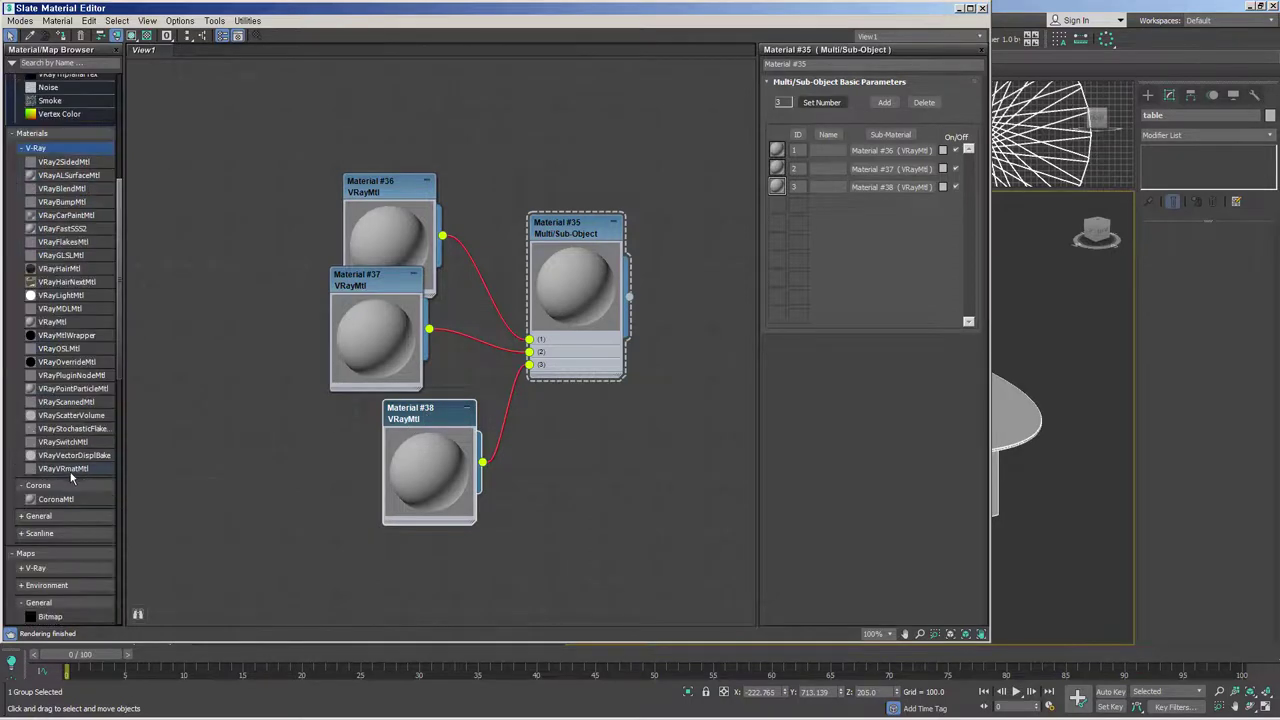
left_click_drag(66, 401, 224, 450)
left_click(279, 445)
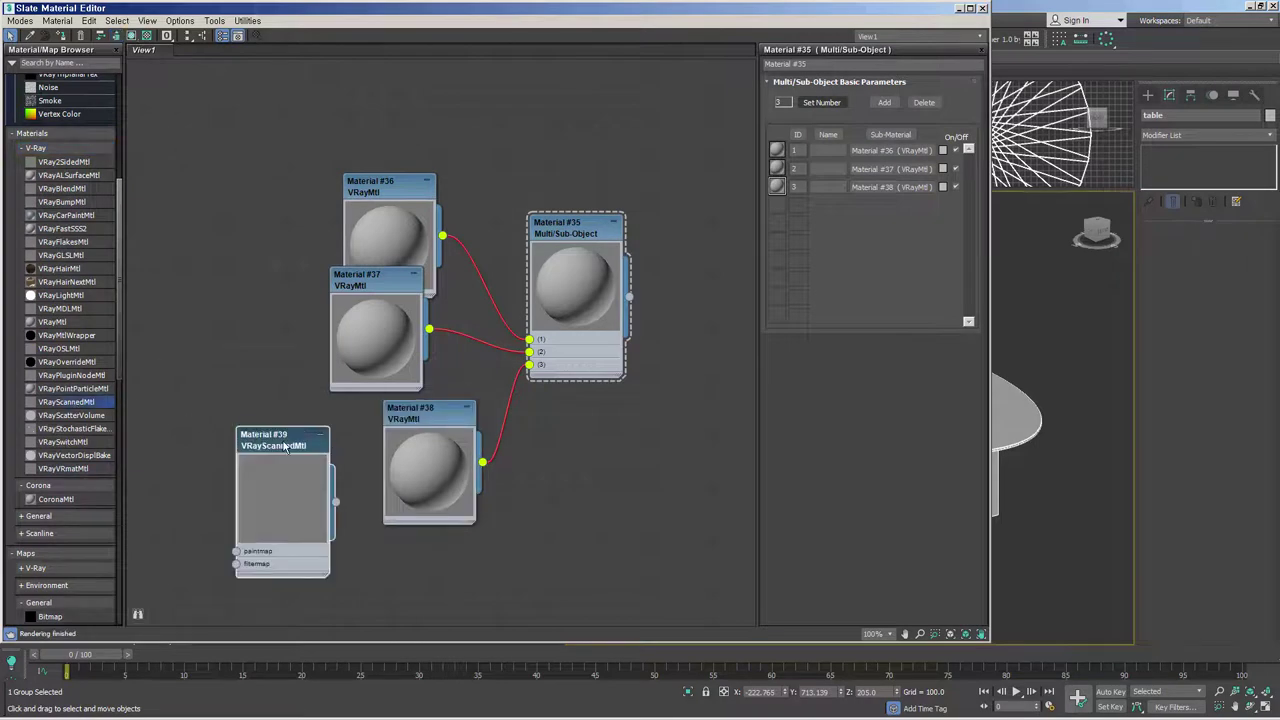
double_click(285, 447)
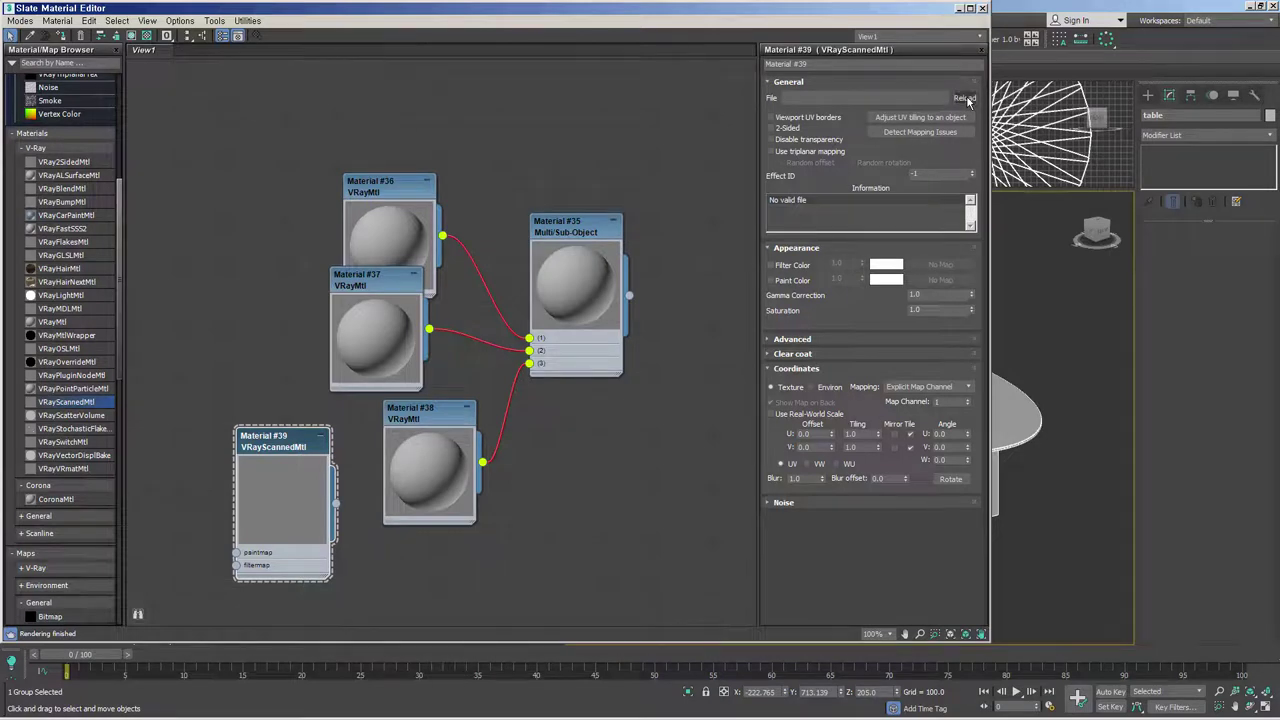
- Load cork_e.vrscan, wire the cork material into slot 3, and lower its gamma
left_click(851, 95)
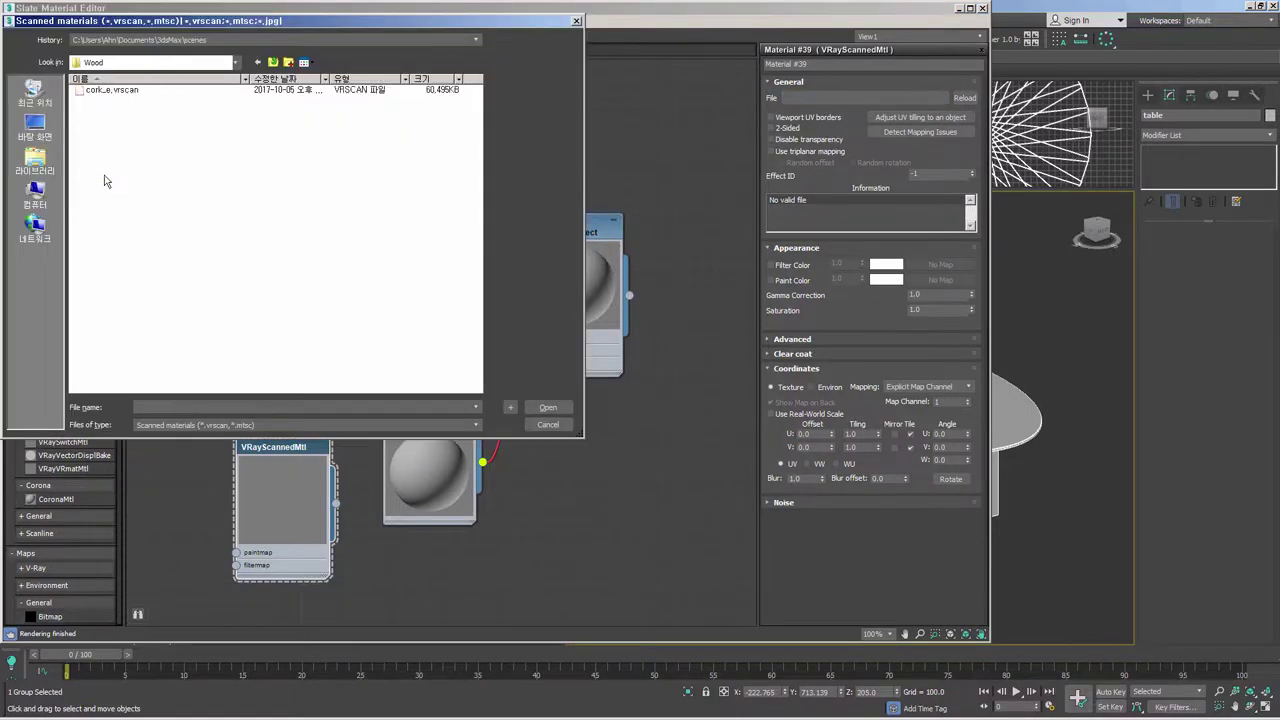
double_click(112, 91)
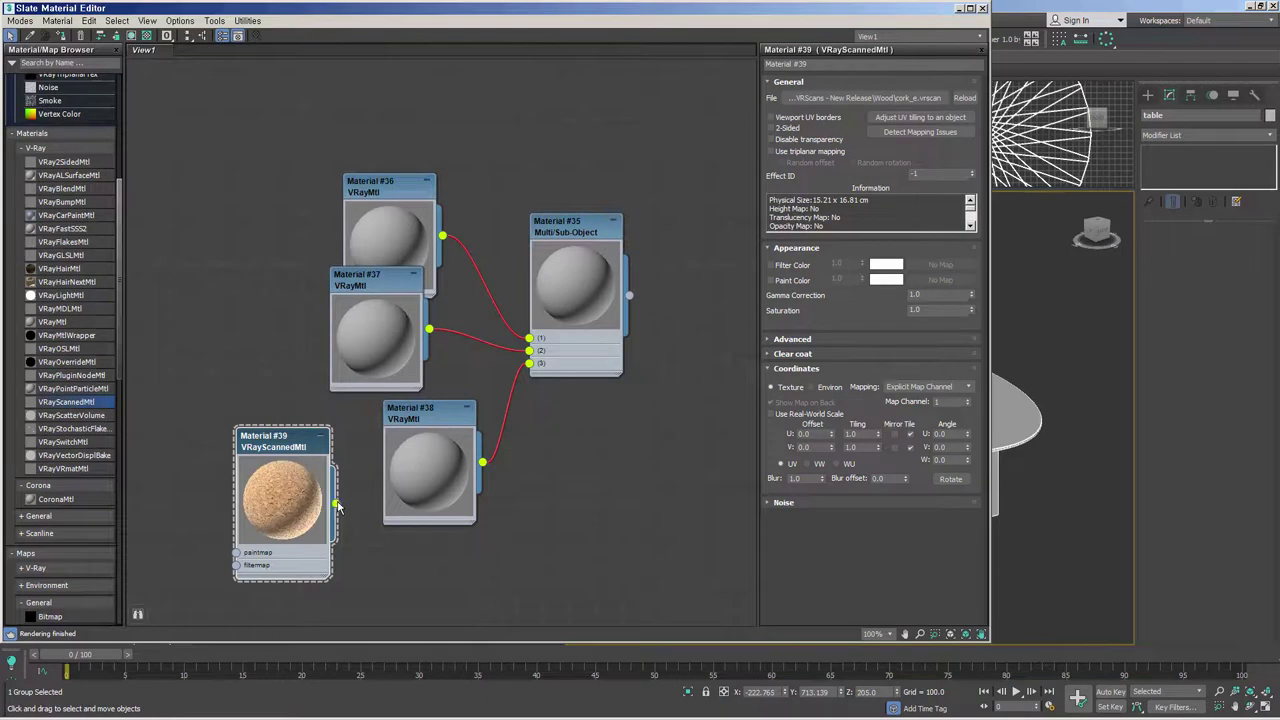
left_click_drag(338, 505, 529, 363)
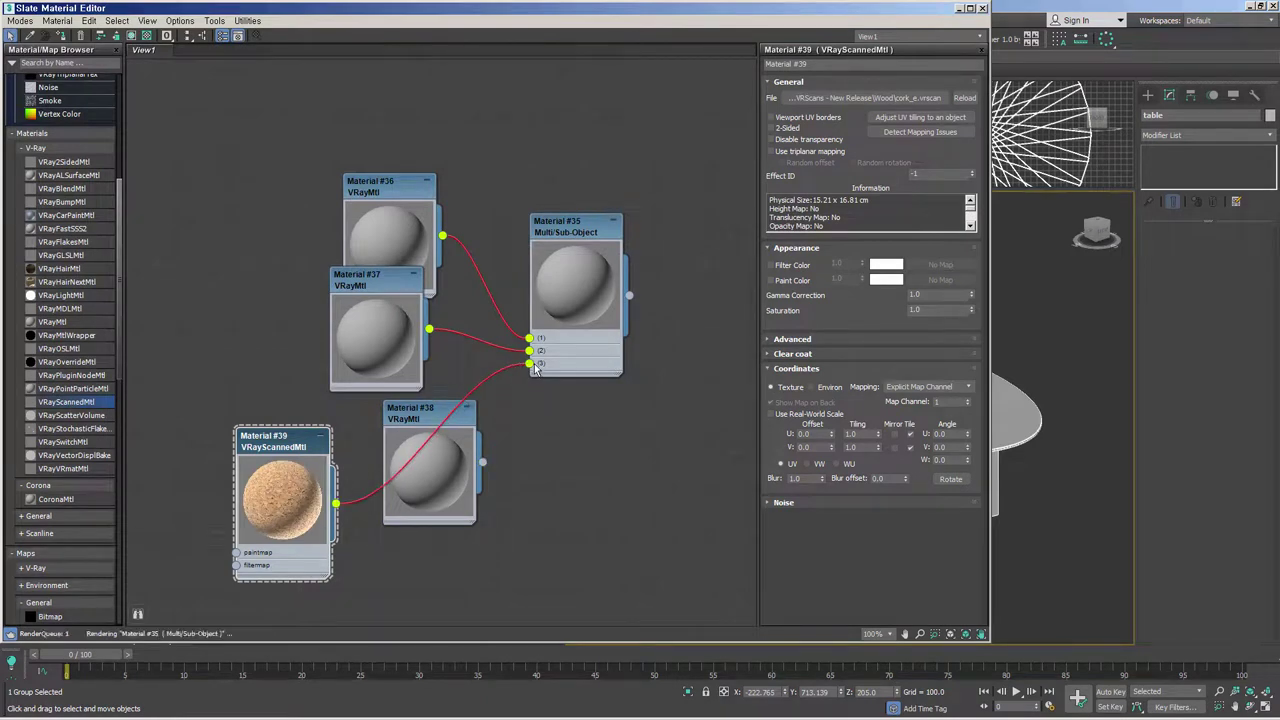
left_click_drag(272, 451, 299, 452)
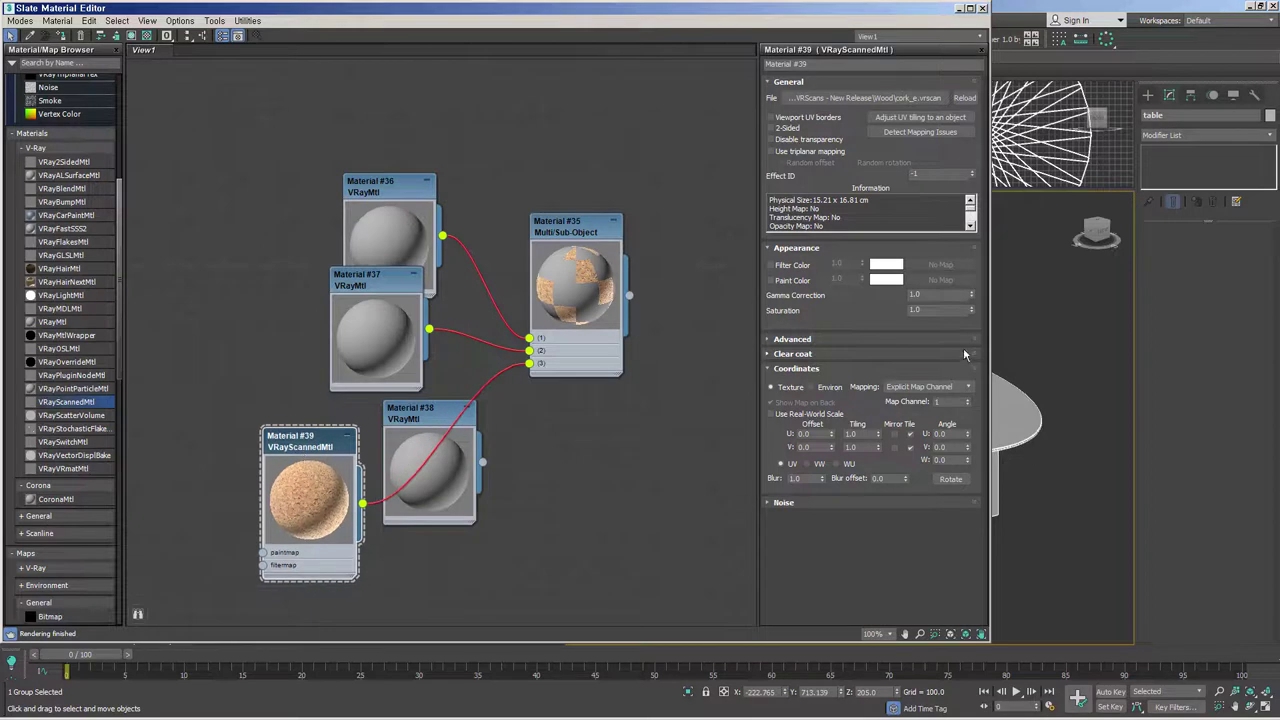
left_click_drag(973, 297, 973, 303)
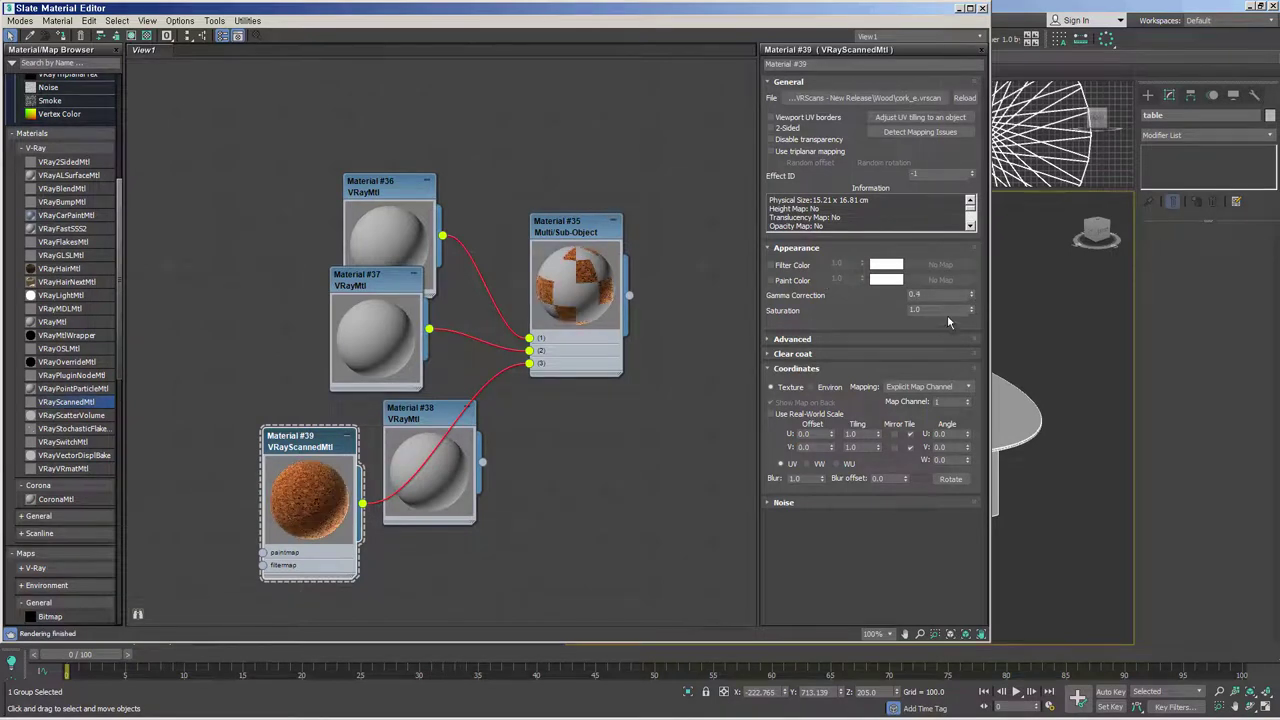
- Lower the cork's saturation to 0.65 and apply a pale cyan filter colour
left_click_drag(973, 316, 973, 306)
left_click_drag(327, 451, 287, 437)
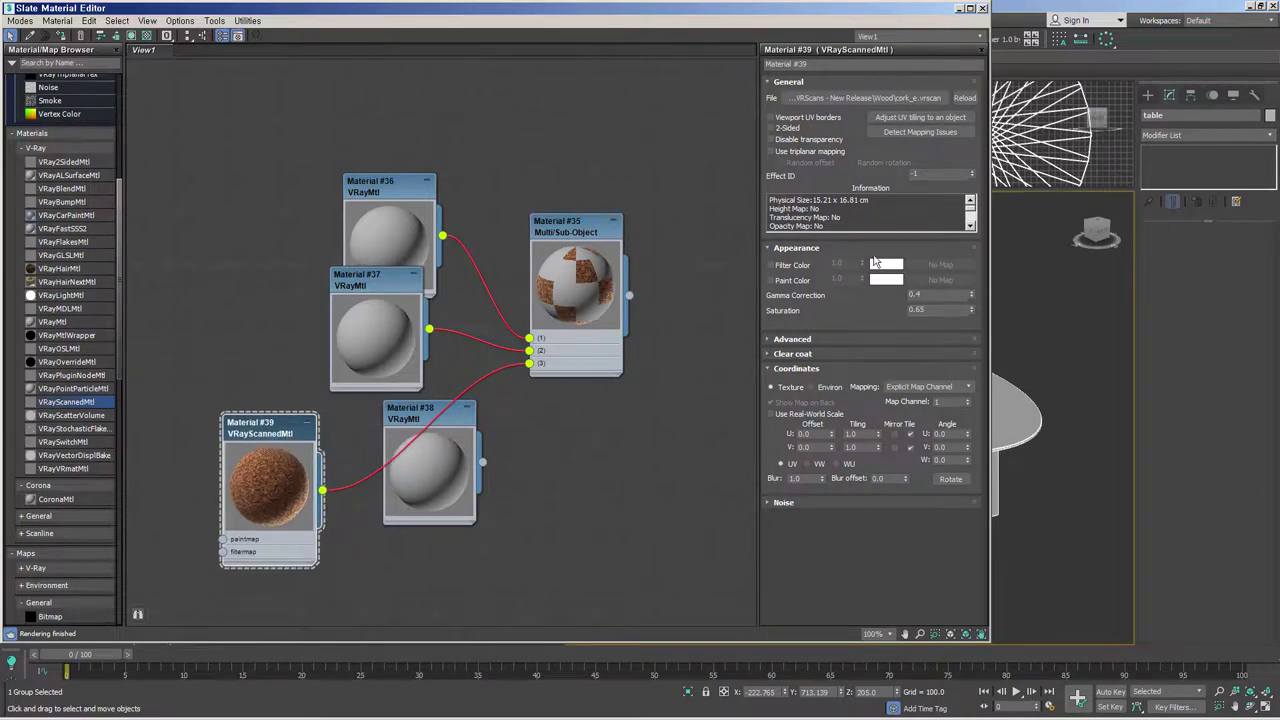
left_click(771, 265)
left_click(886, 265)
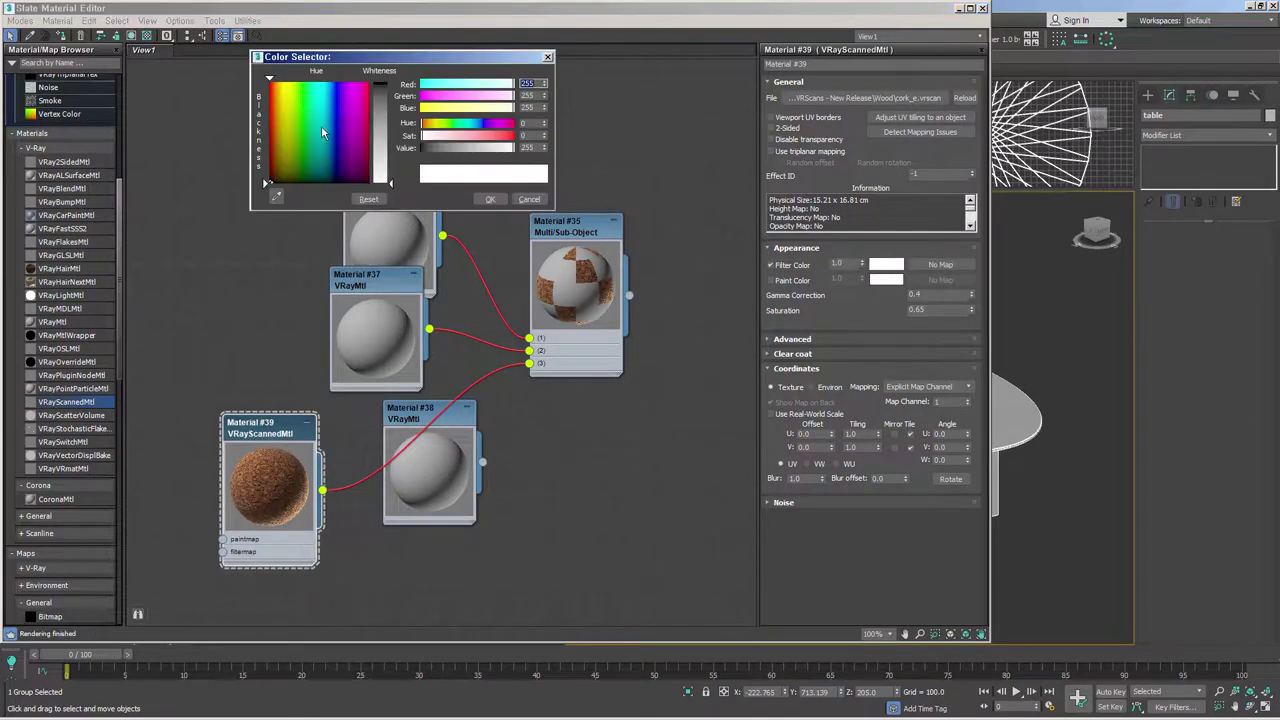
left_click(289, 136)
left_click_drag(390, 183, 390, 108)
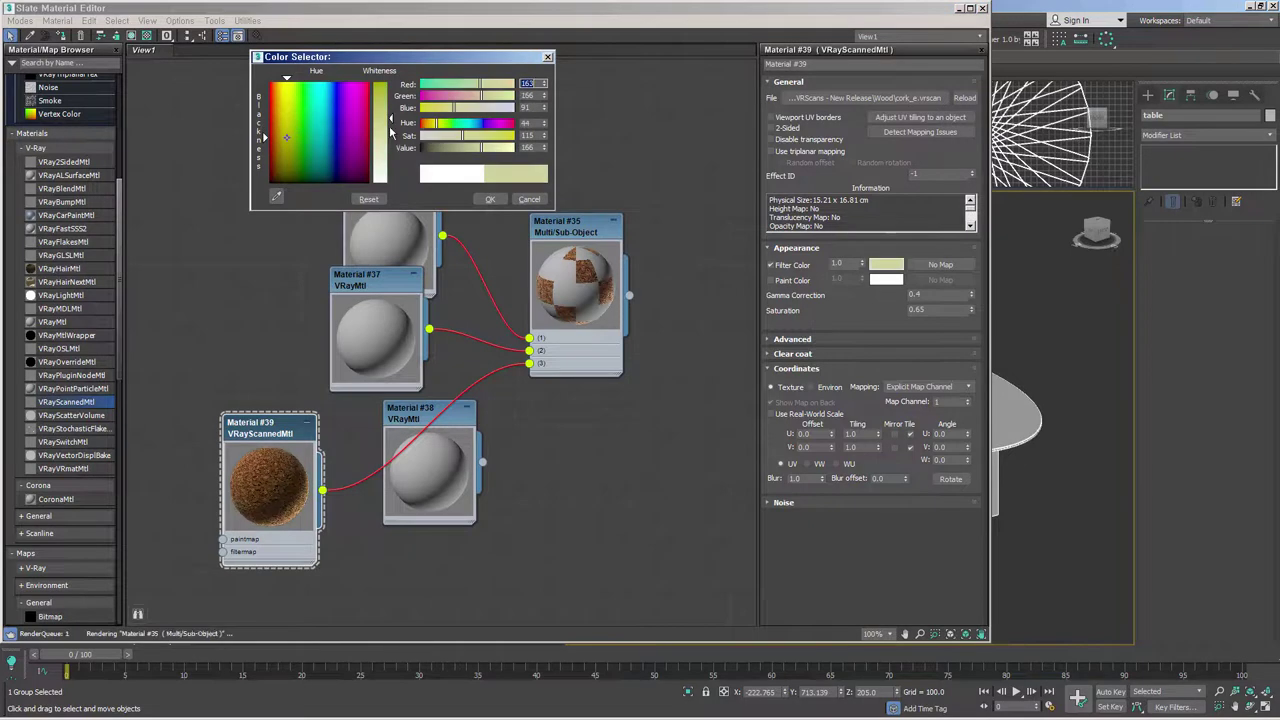
left_click_drag(287, 136, 319, 135)
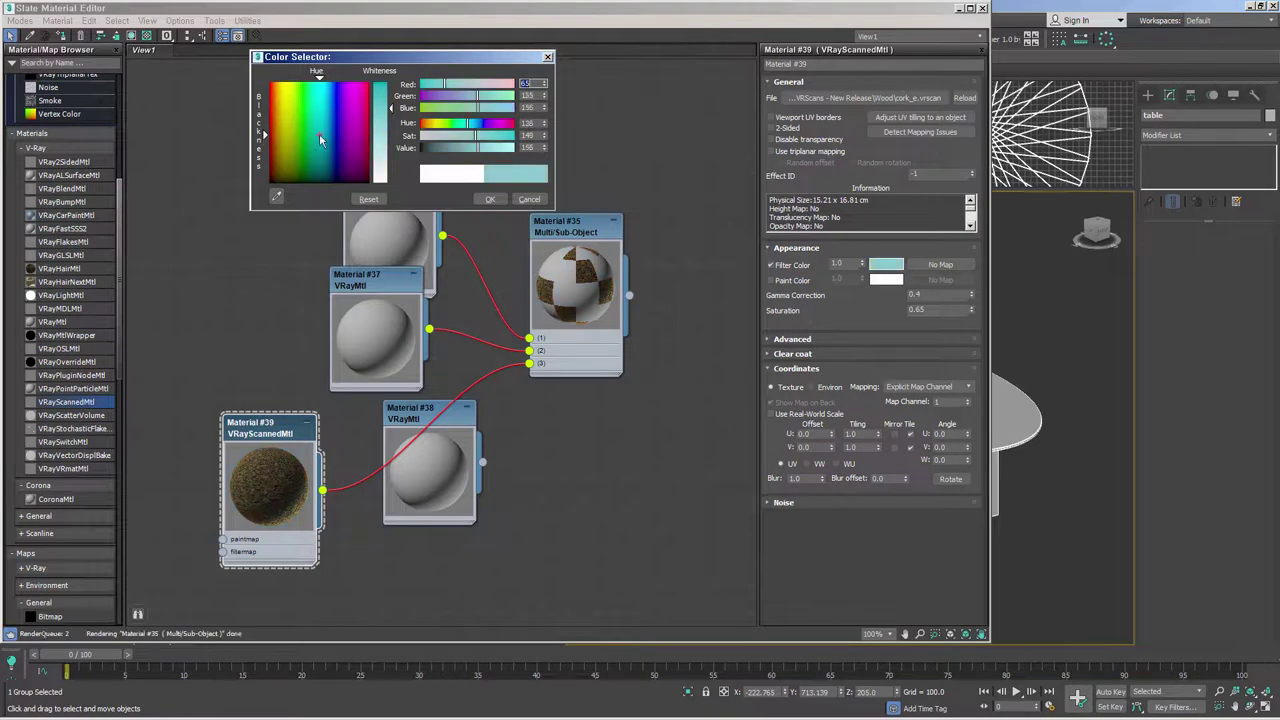
left_click_drag(390, 105, 390, 131)
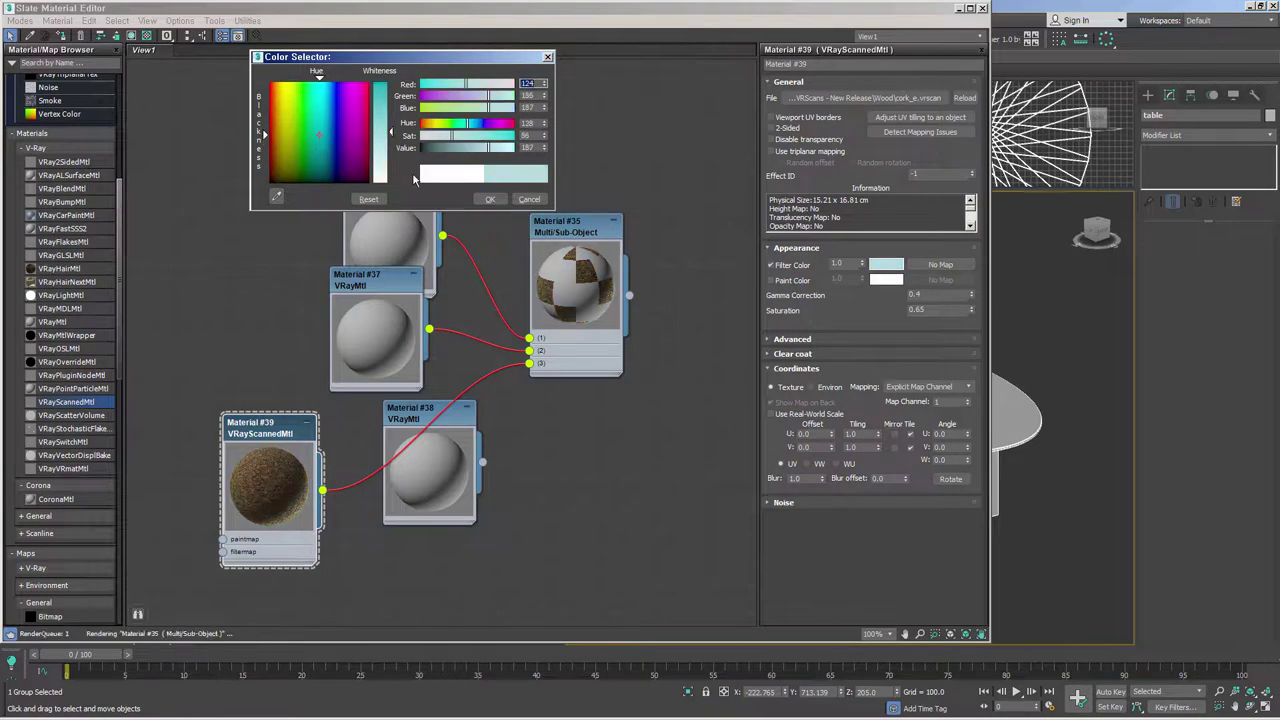
left_click(487, 199)
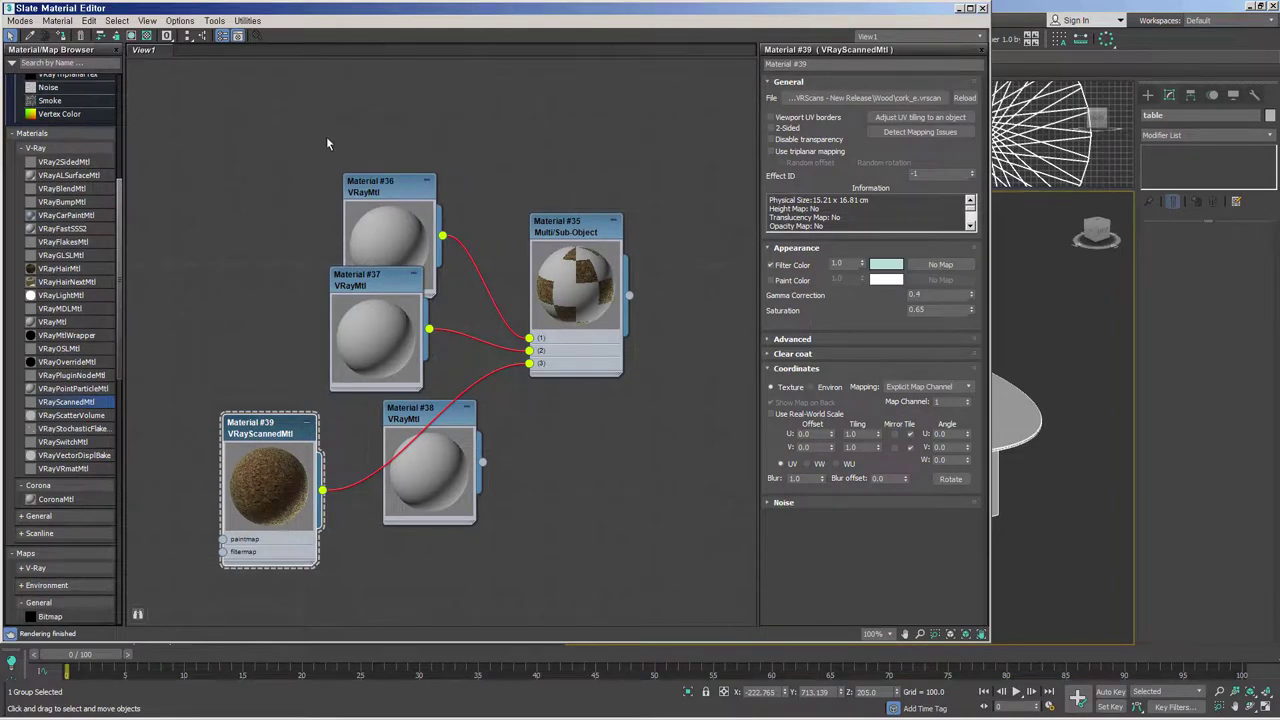
- Move Material #36 clear of #37 and set its reflection colour to white
left_click_drag(385, 192, 372, 174)
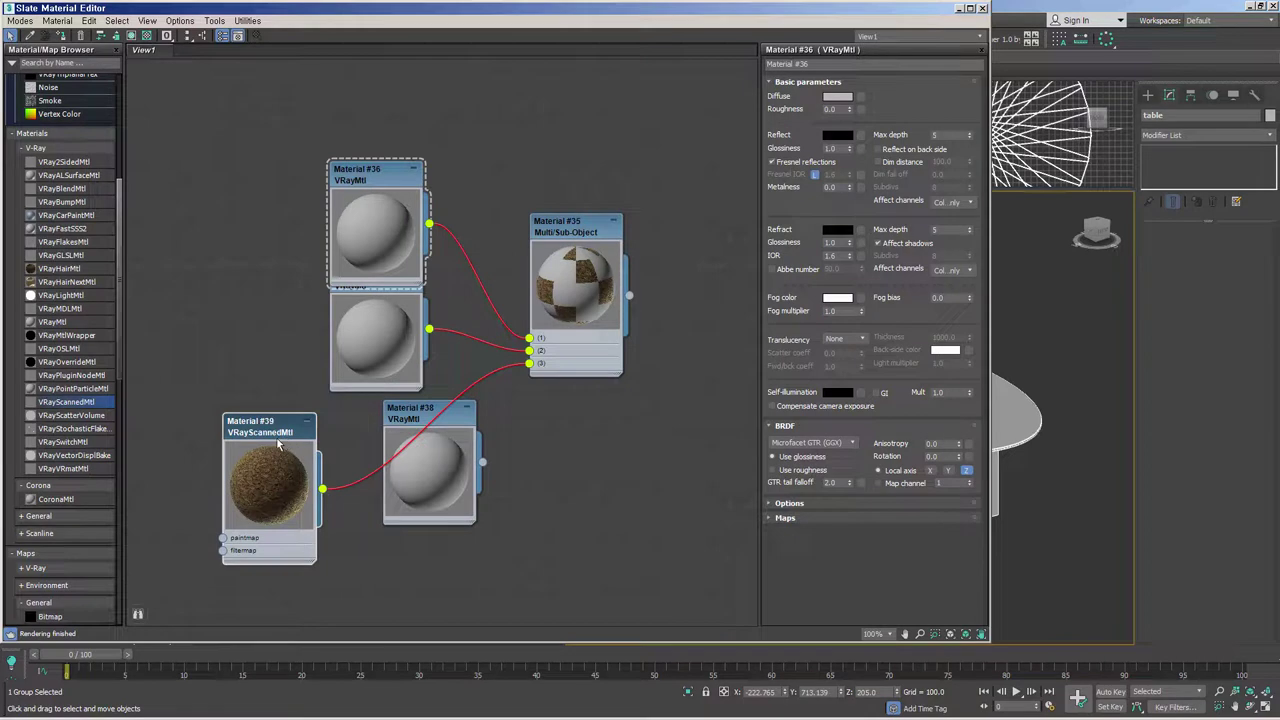
left_click_drag(387, 173, 387, 135)
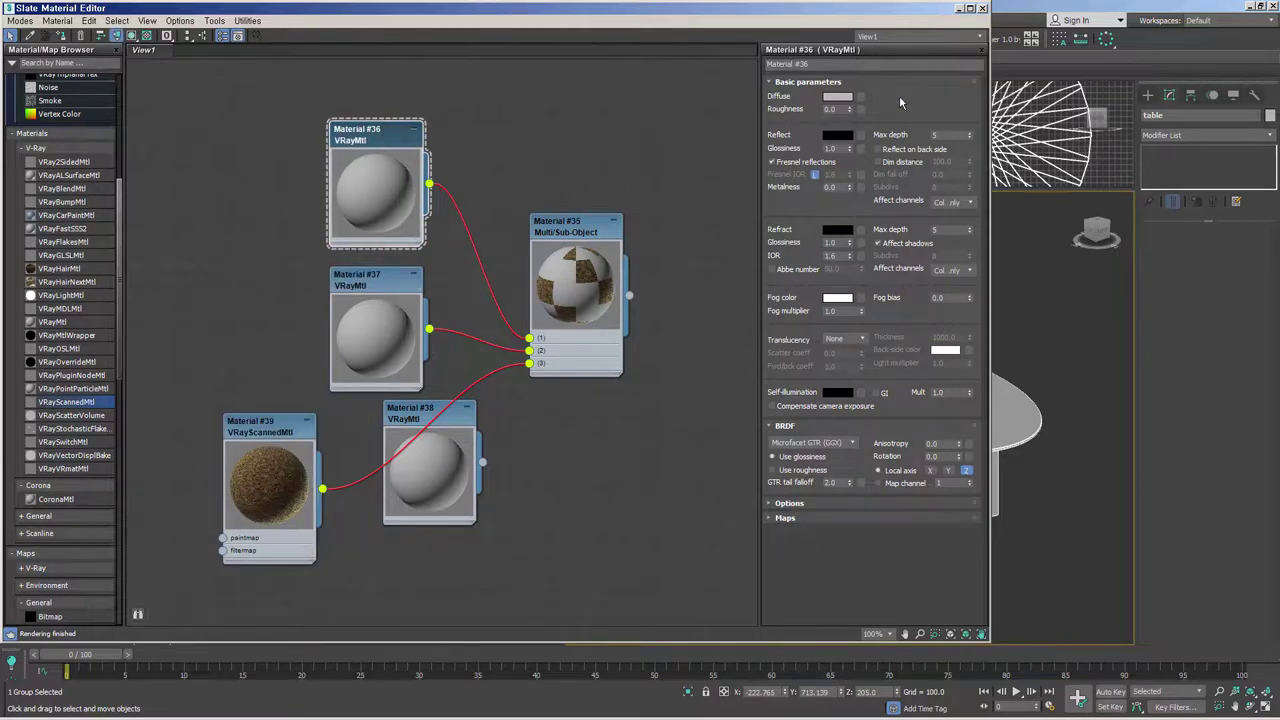
left_click(837, 97)
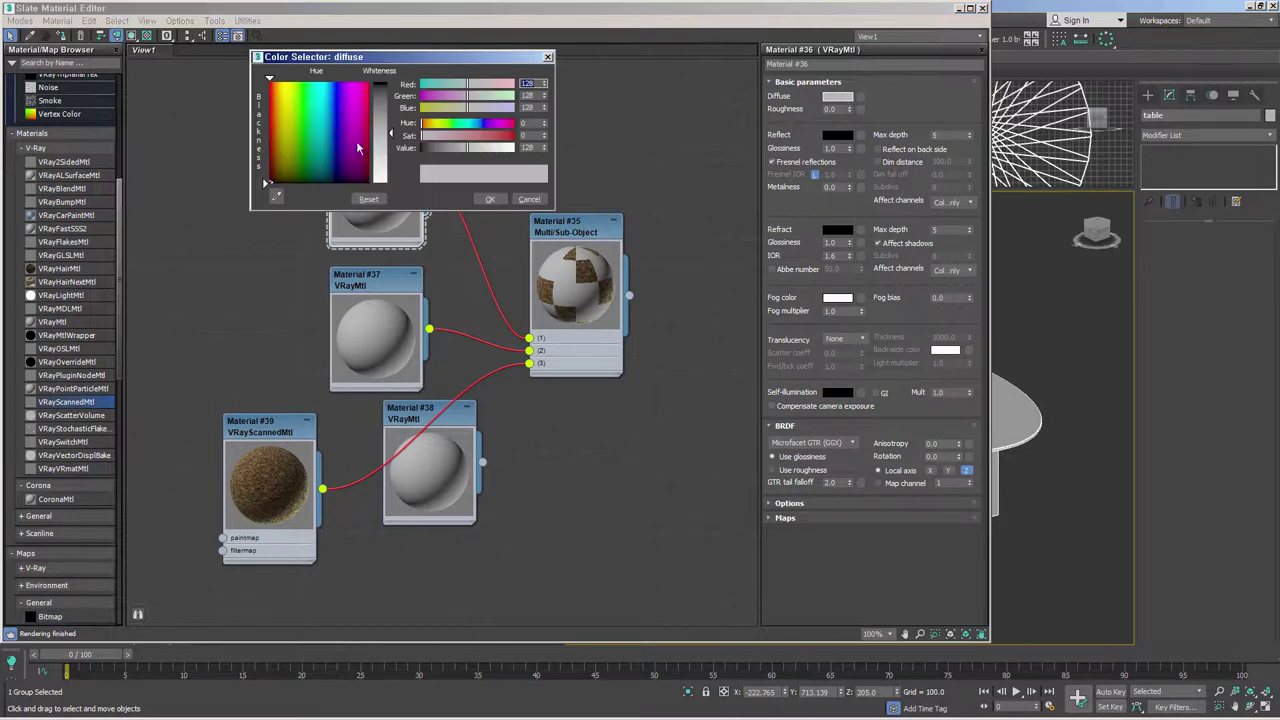
left_click(529, 199)
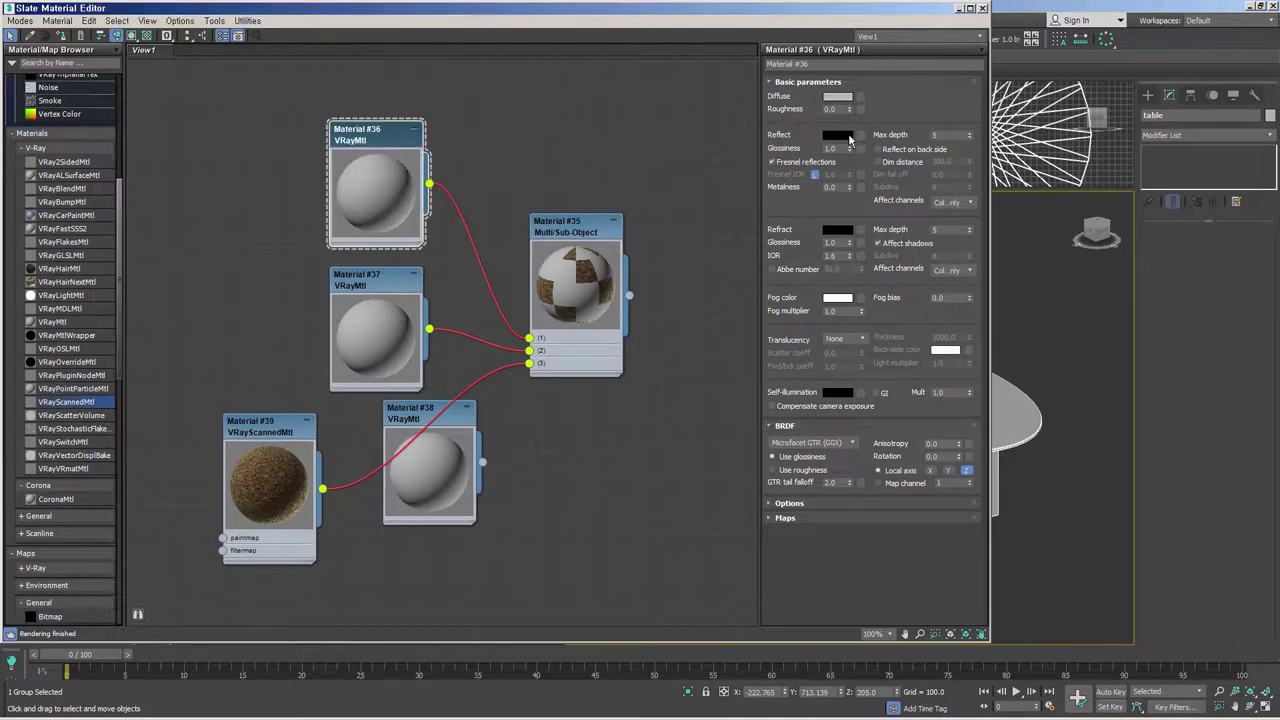
left_click(840, 135)
left_click_drag(474, 148, 515, 148)
left_click(490, 199)
- Set Material #36's refraction to white, fog colour to pale grey, and fog multiplier 0.2
left_click(846, 231)
left_click_drag(474, 148, 515, 148)
left_click(500, 200)
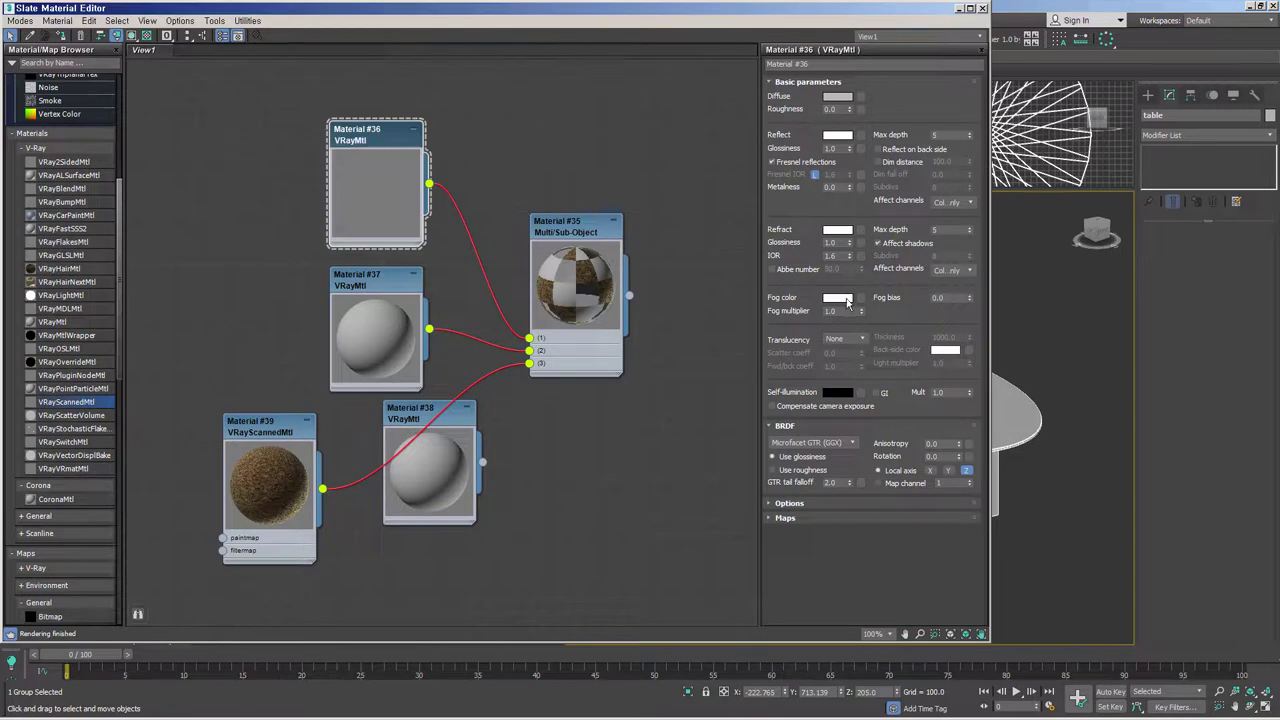
left_click(847, 302)
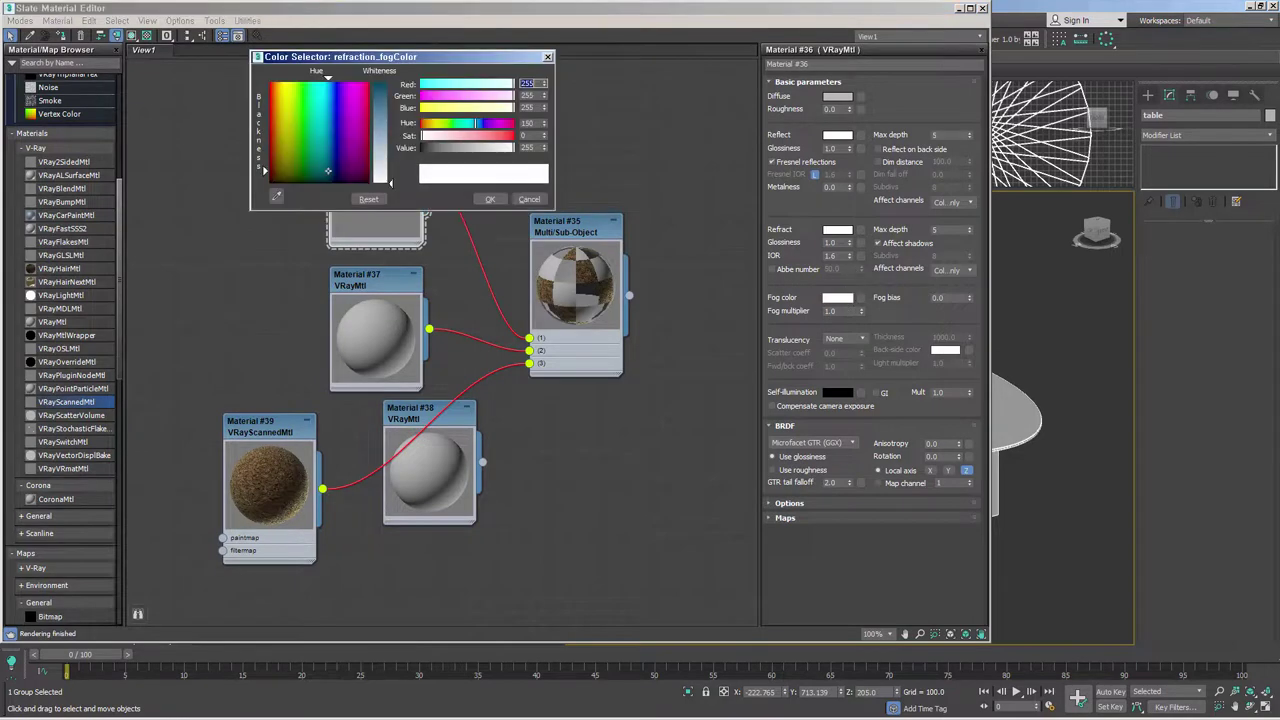
left_click_drag(390, 183, 390, 158)
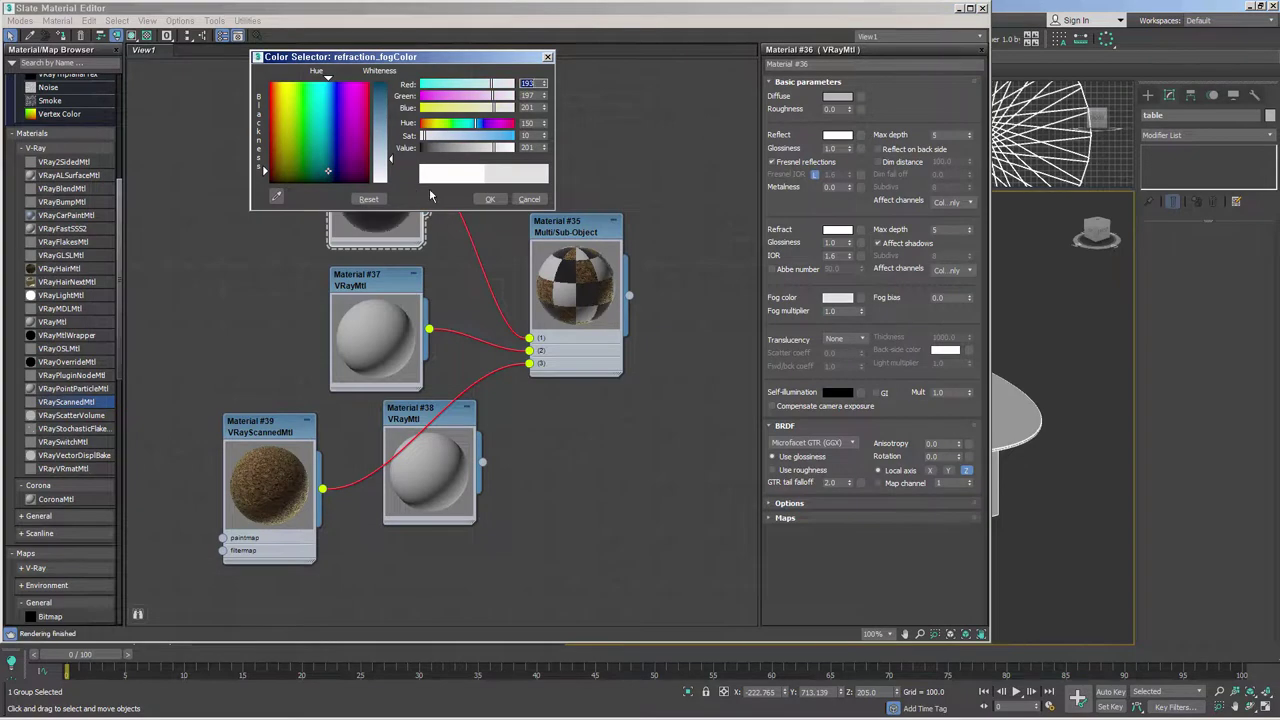
left_click(499, 202)
left_click_drag(850, 312, 805, 314)
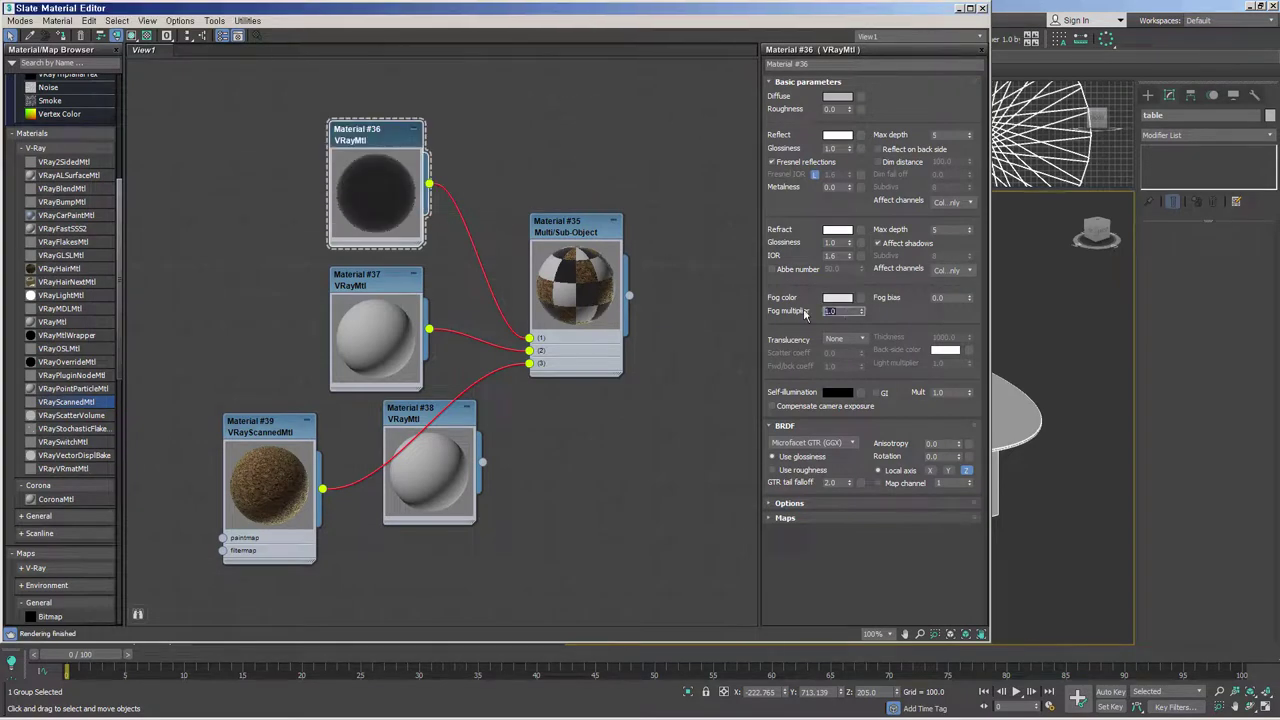
type("0.2")
key("Return")
- Show a checker preview background, brighten the fog to near white, and copy the node as Material #40
left_click(145, 36)
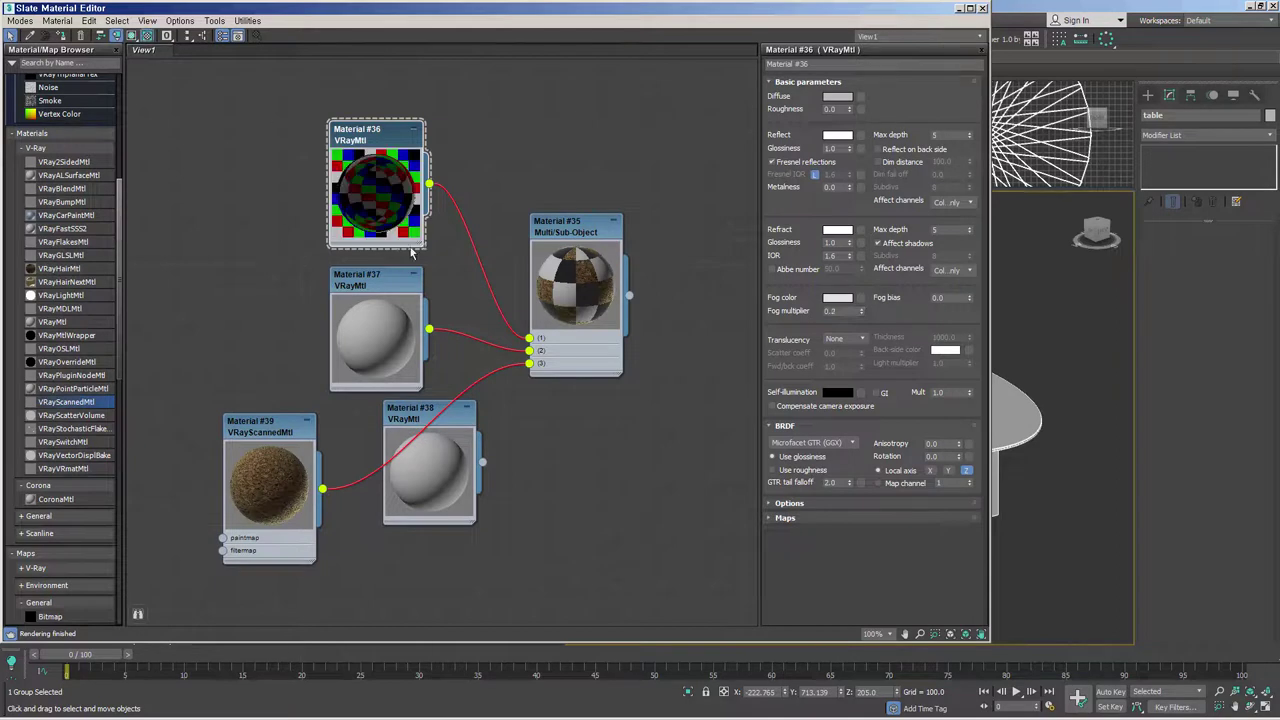
left_click_drag(427, 195, 413, 181)
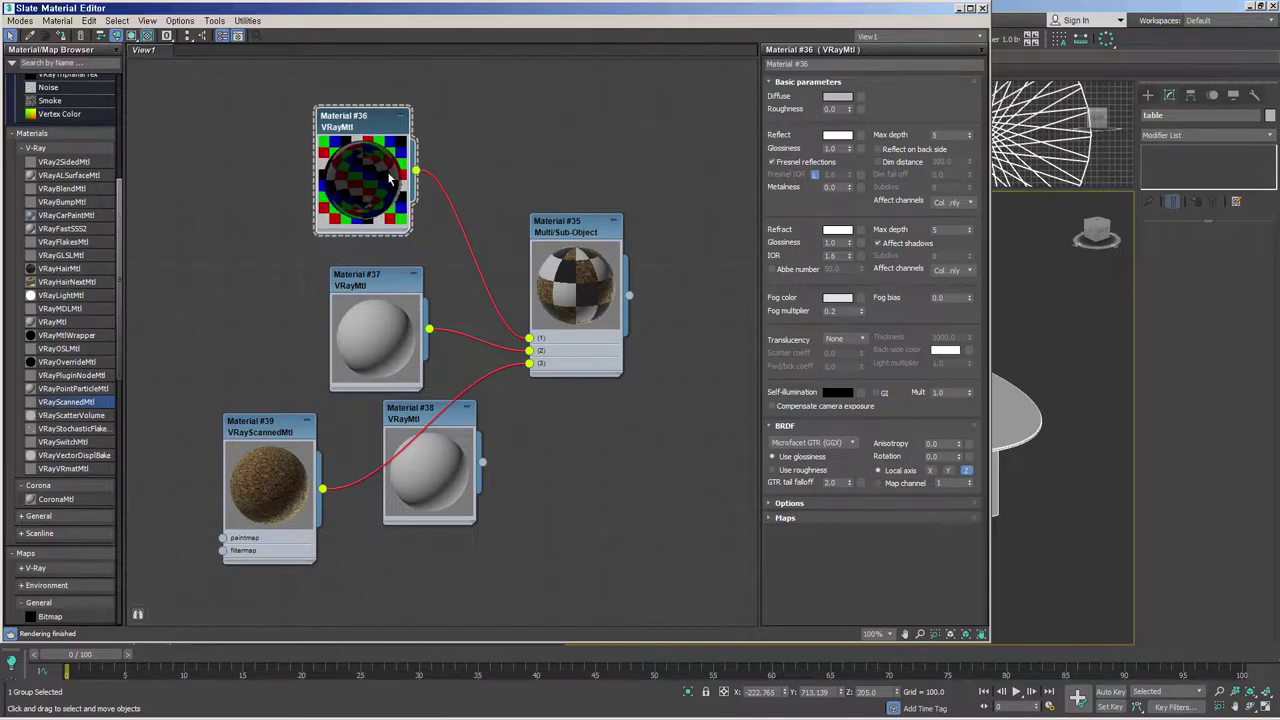
left_click(838, 298)
left_click_drag(327, 171, 327, 160)
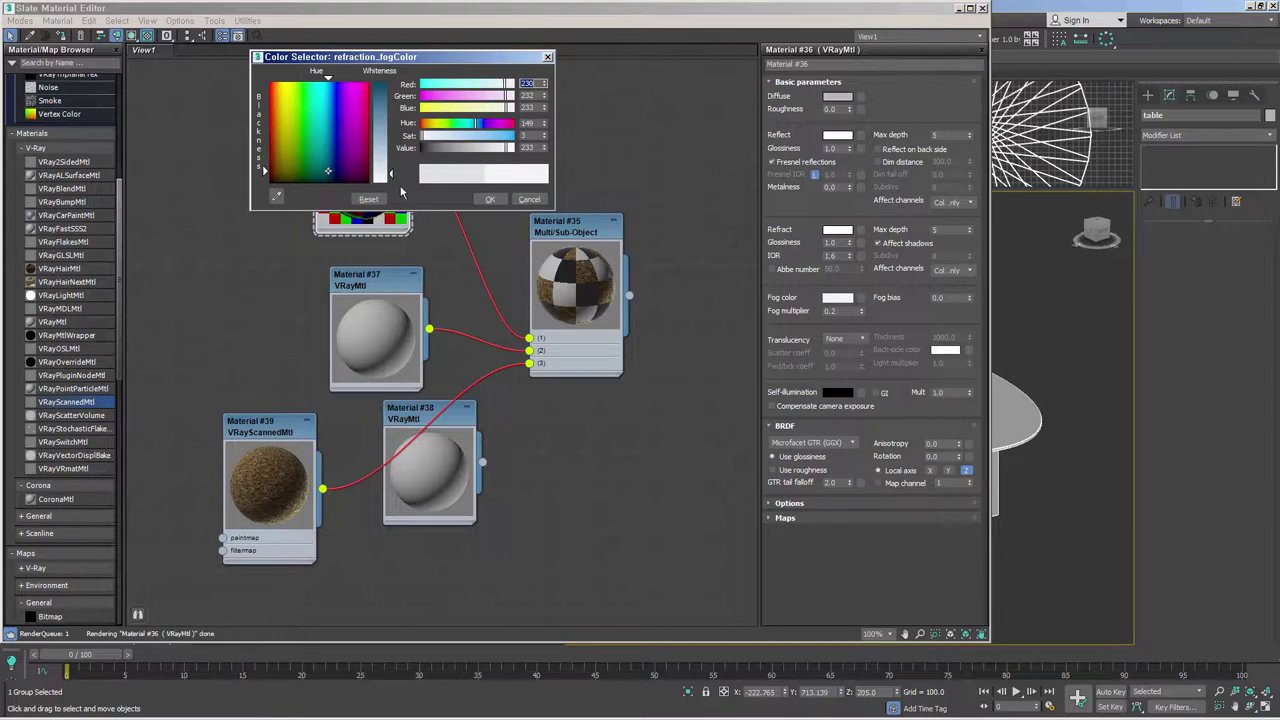
left_click(490, 199)
left_click_drag(52, 322, 315, 320)
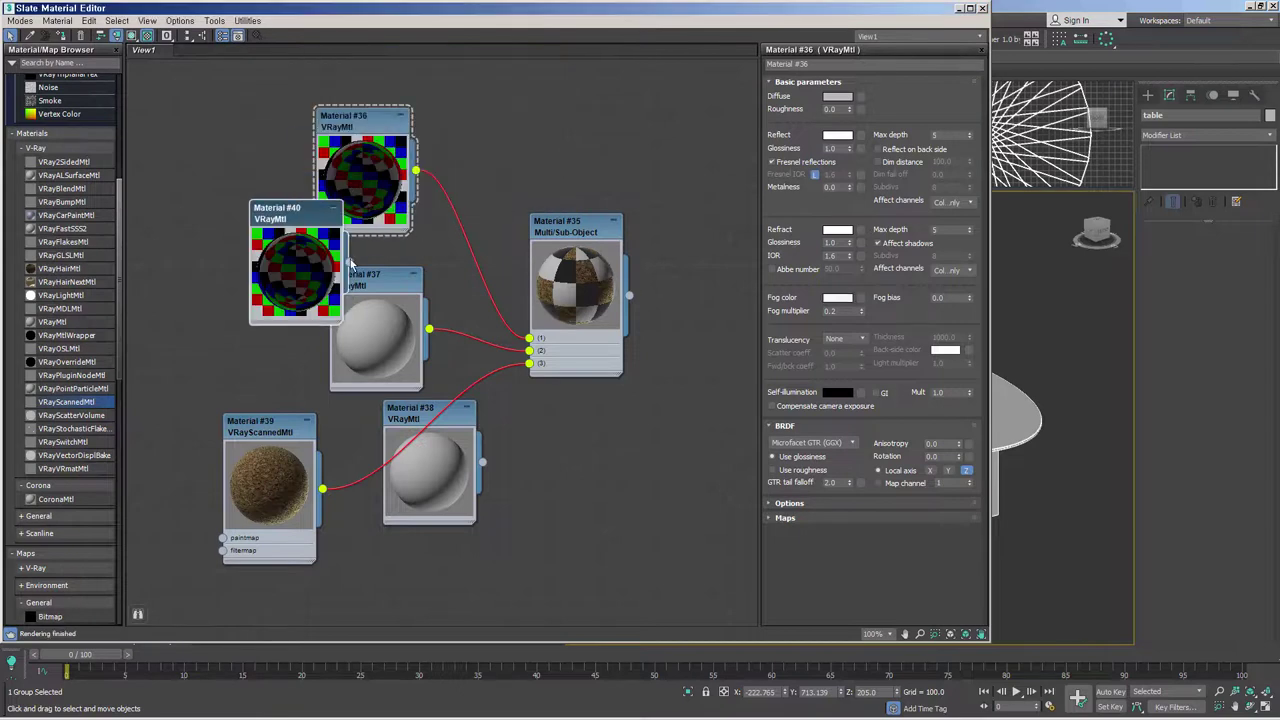
- Wire Material #40 into slot 2, delete Material #37, and set reflection glossiness to 0.81
left_click_drag(349, 262, 529, 350)
left_click(407, 350)
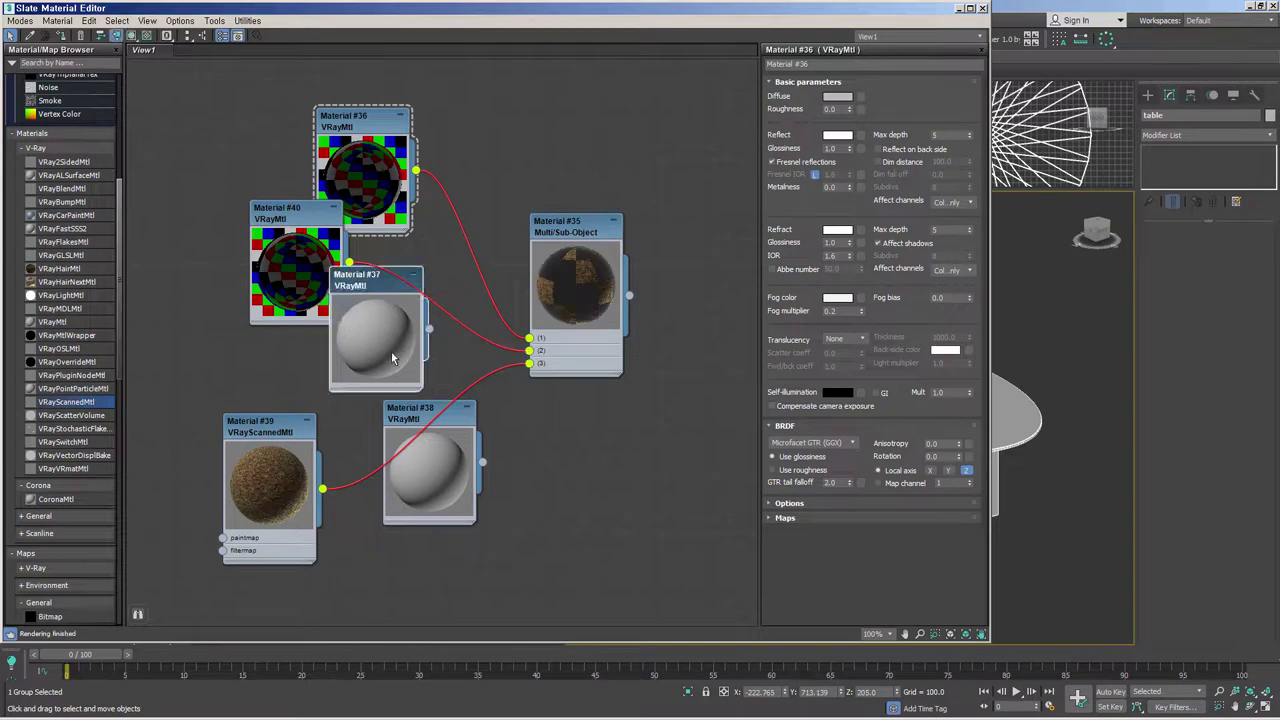
key("Delete")
left_click_drag(297, 210, 390, 262)
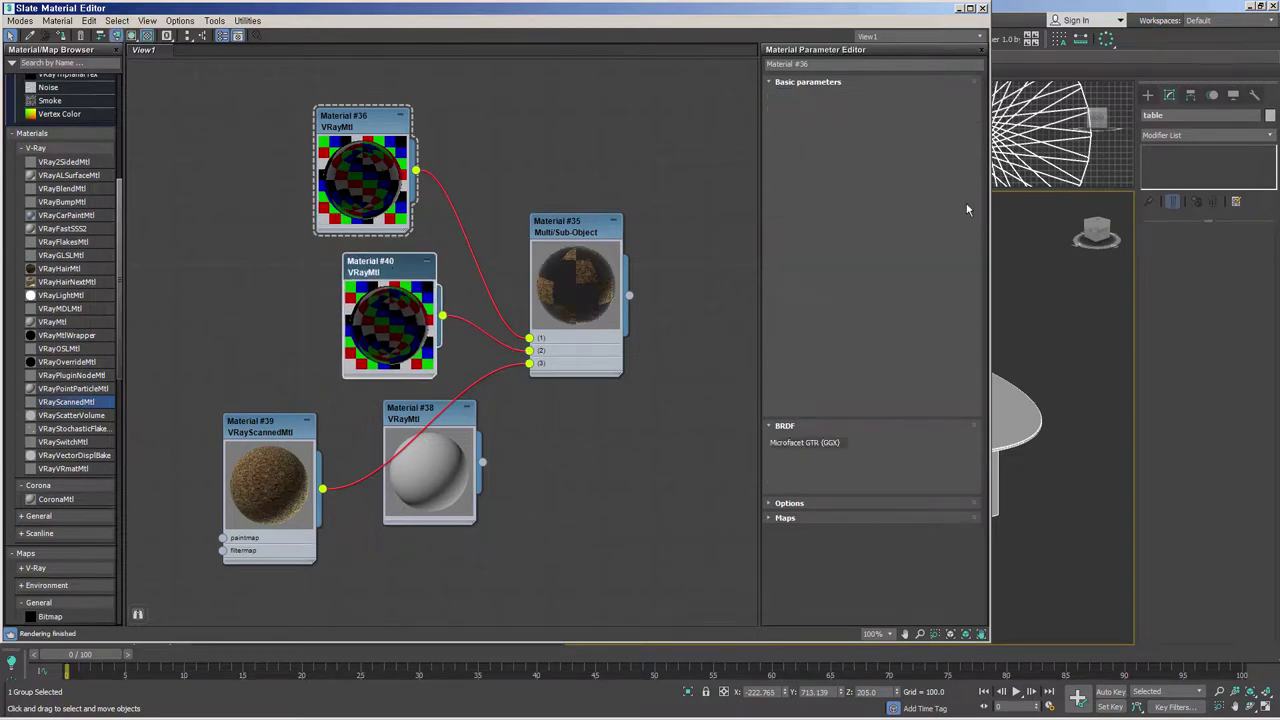
left_click_drag(848, 149, 851, 164)
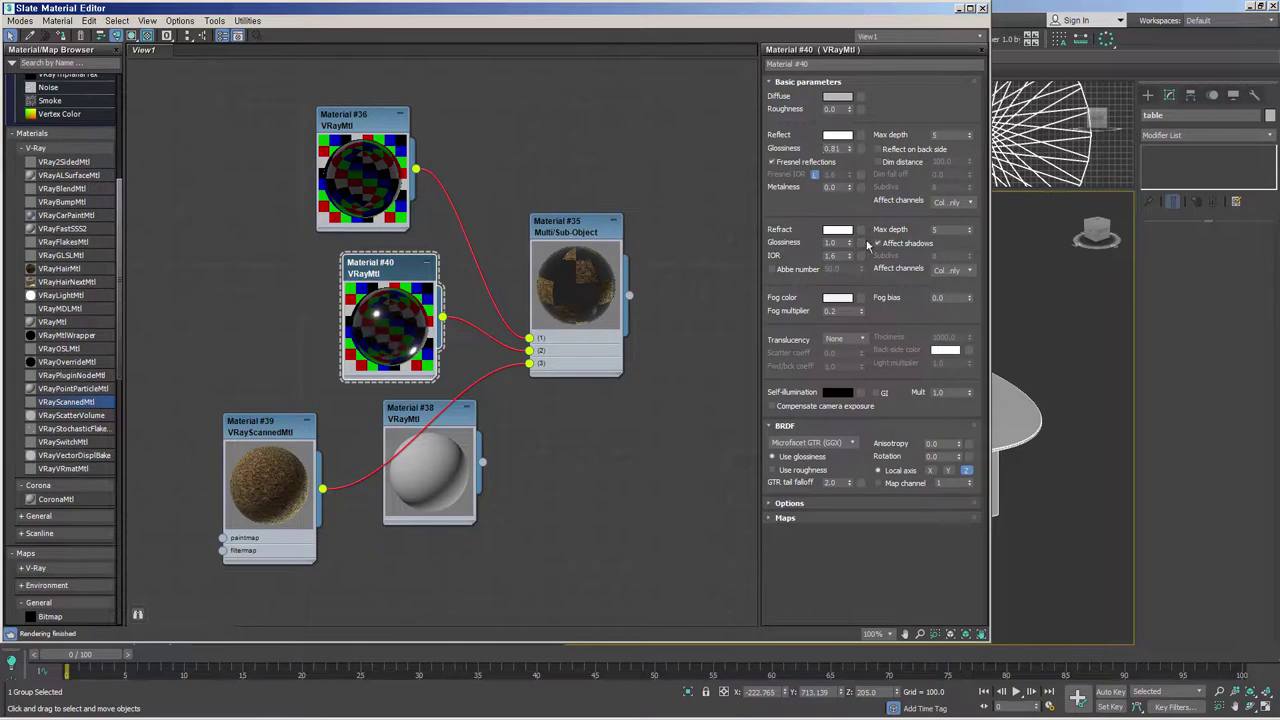
- Keep refraction white, darken the diffuse, set a light grey fog and fog multiplier 0.4
left_click(838, 229)
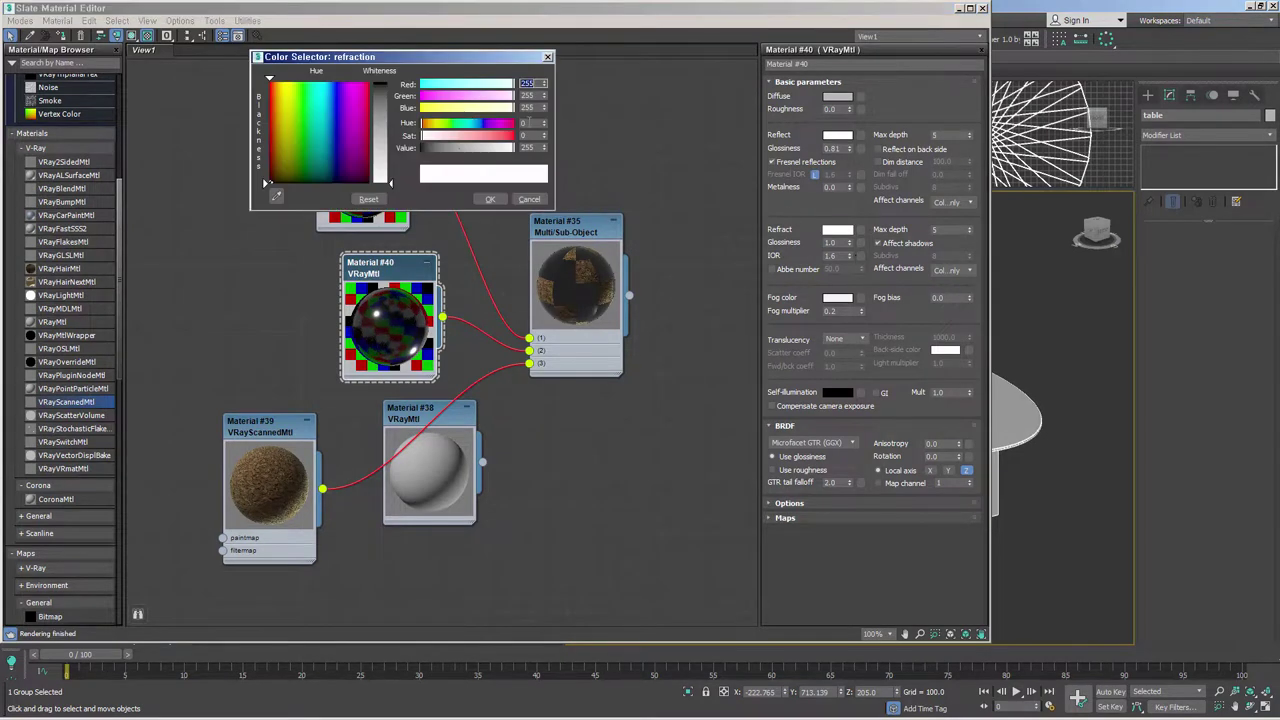
left_click_drag(503, 150, 512, 150)
left_click(490, 199)
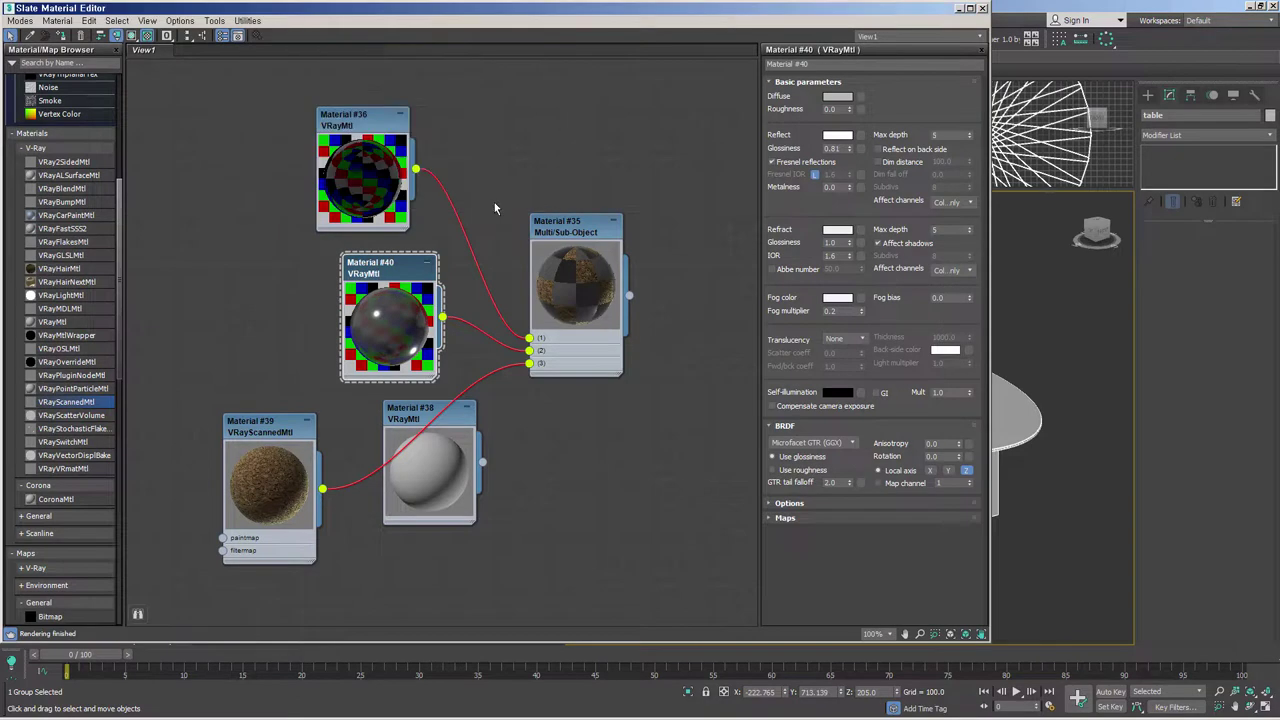
left_click(838, 97)
left_click_drag(446, 148, 428, 150)
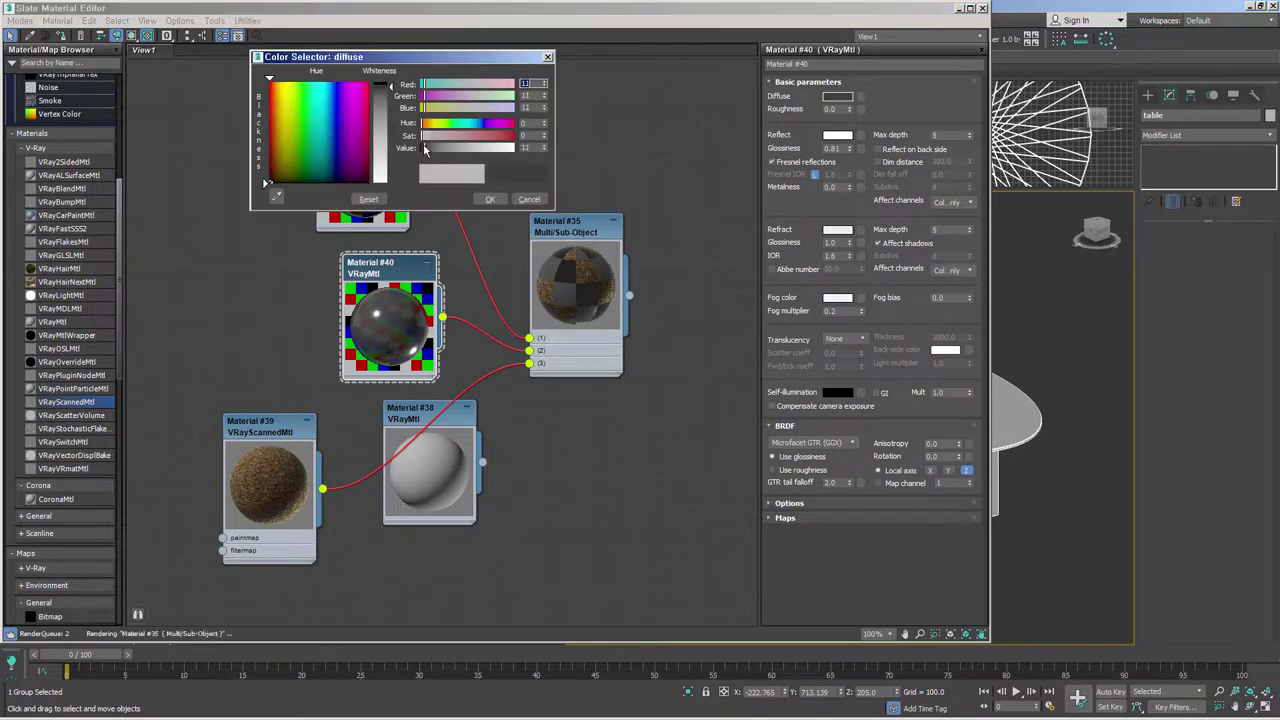
left_click(490, 199)
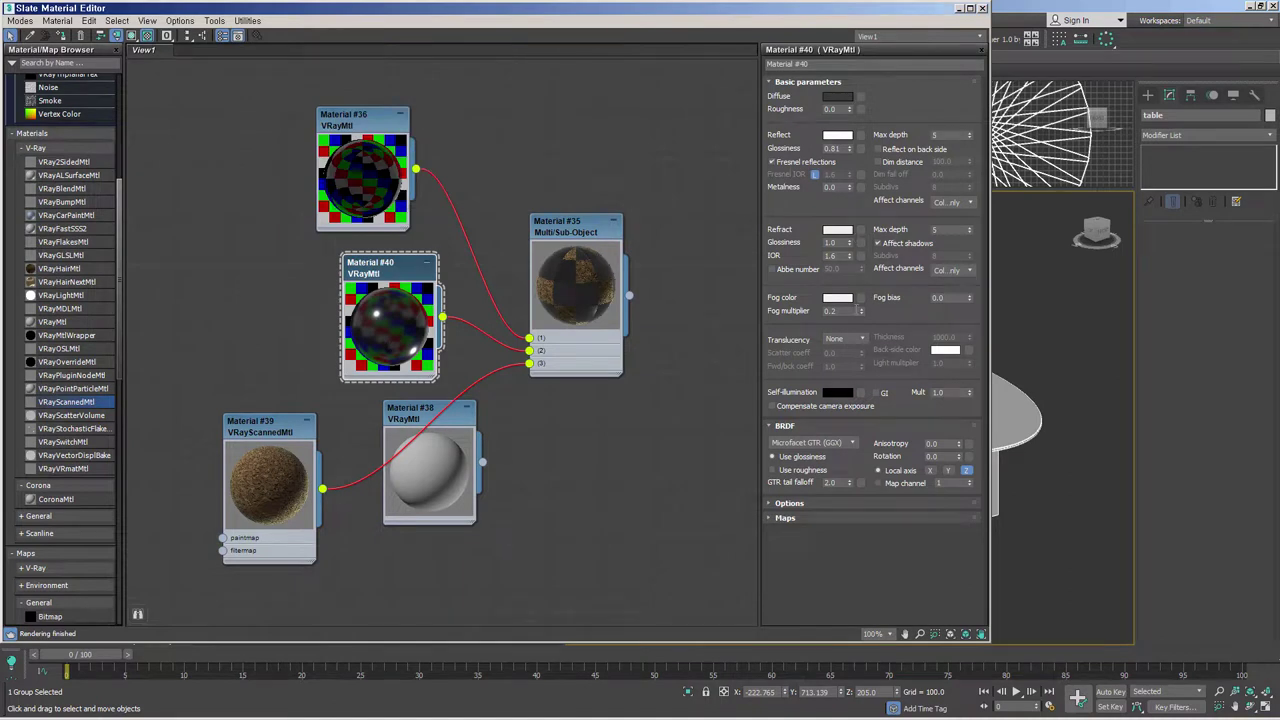
left_click(838, 298)
left_click_drag(492, 150, 480, 153)
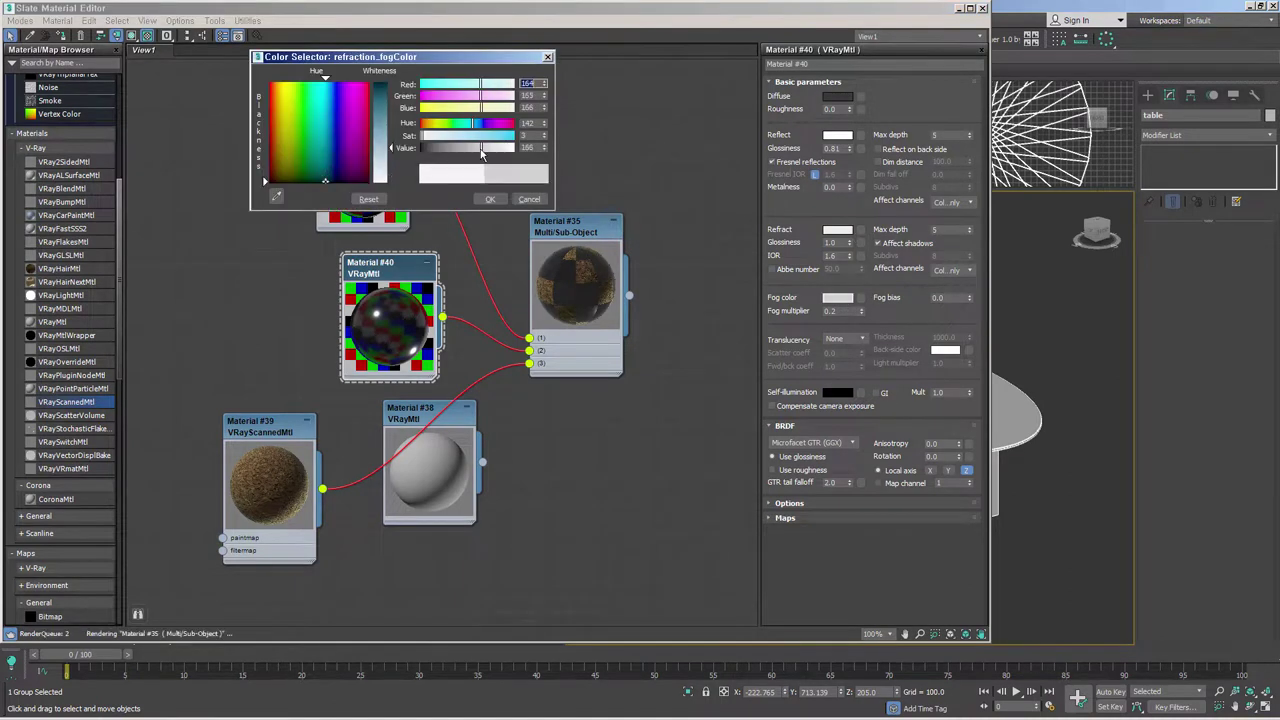
left_click(490, 199)
double_click(842, 311)
type("4")
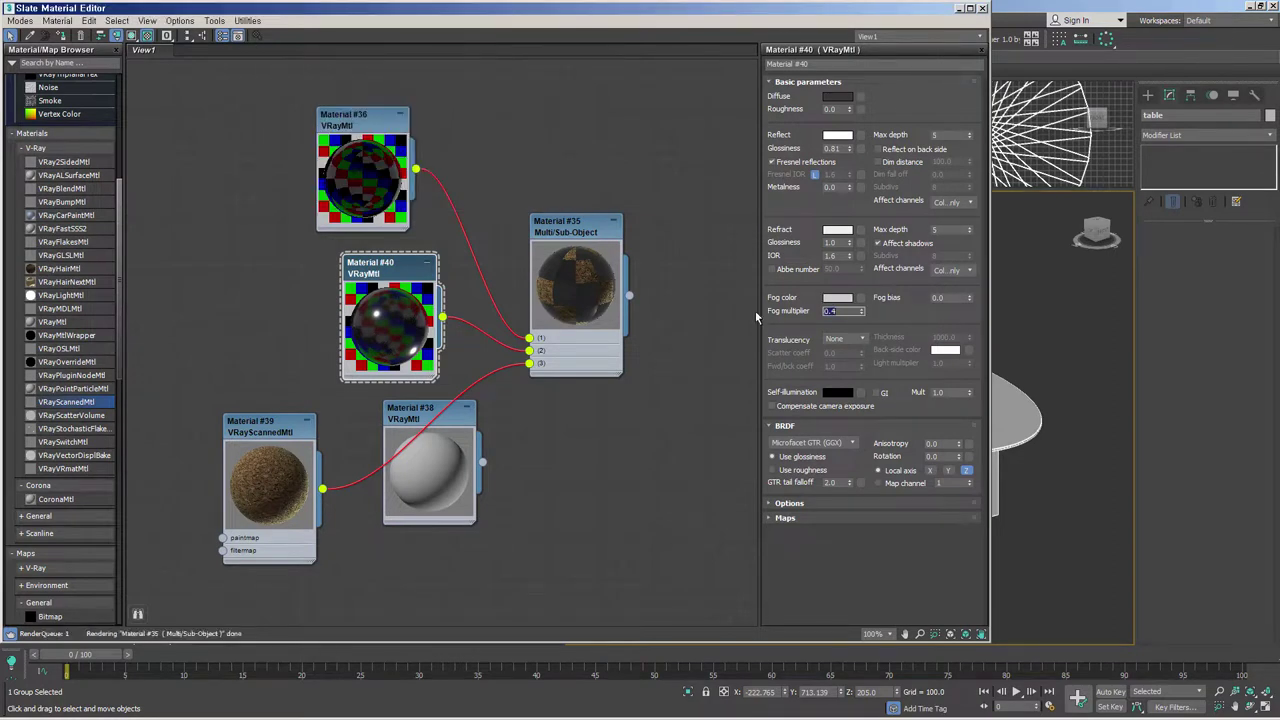
left_click_drag(414, 279, 396, 272)
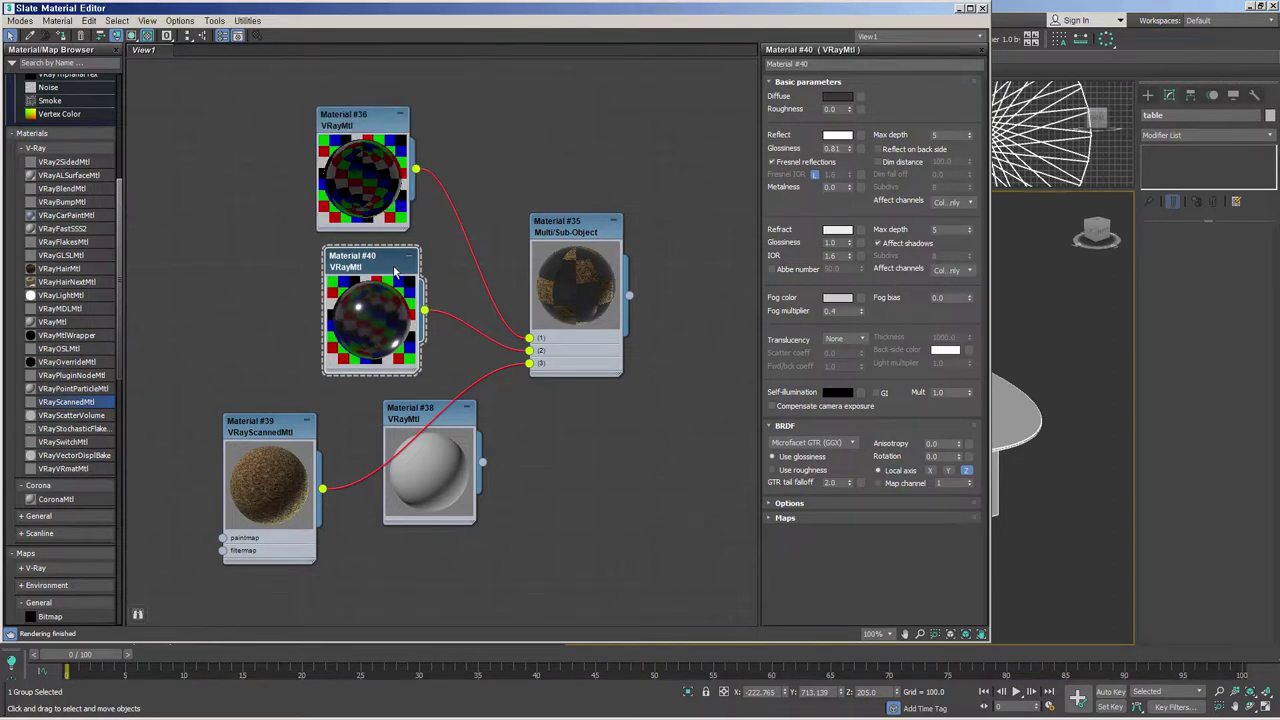
- Switch Material #40's BRDF to Ward, raise reflection glossiness to 0.86, and tidy the nodes
left_click(846, 446)
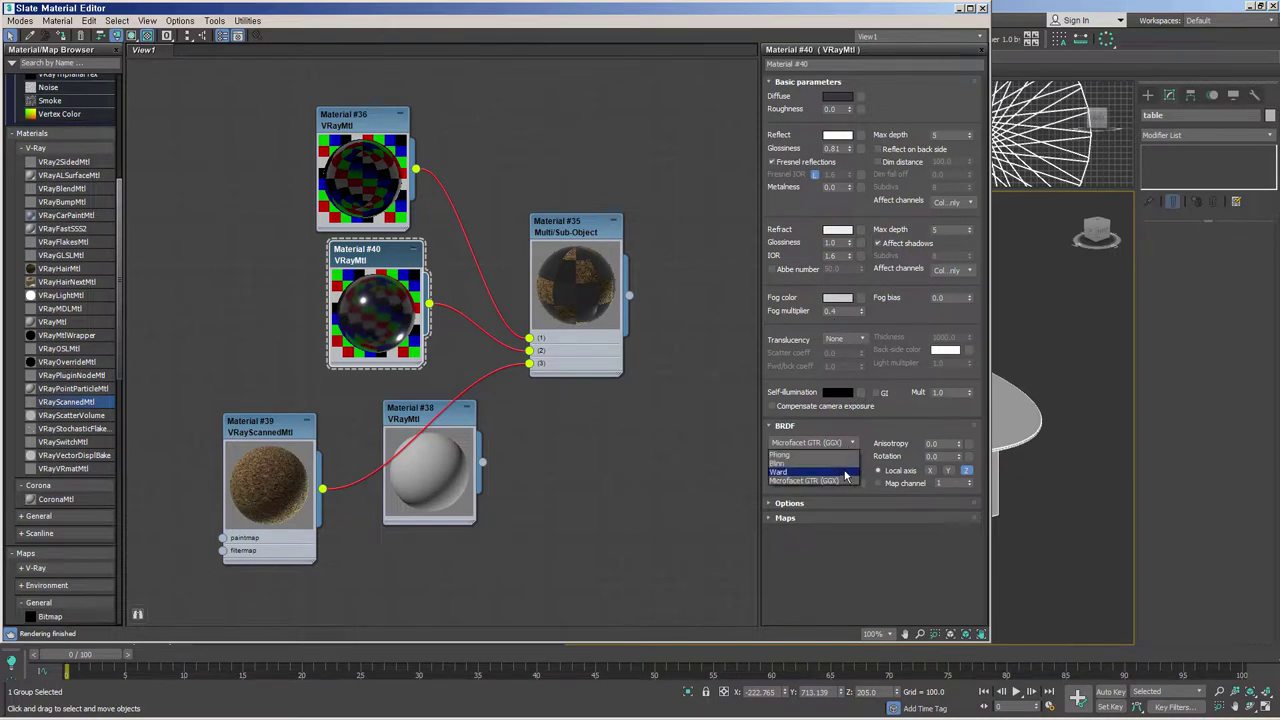
left_click(846, 474)
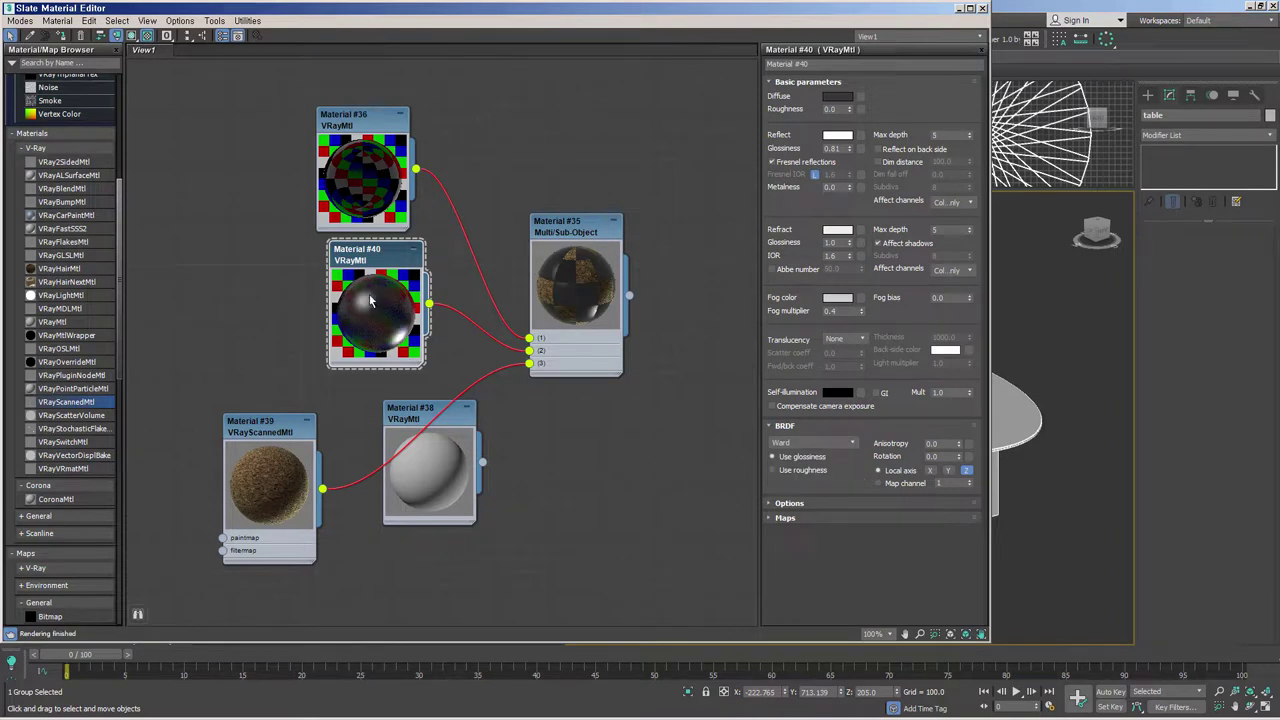
left_click(851, 150)
left_click_drag(397, 264, 383, 264)
mouse_move(382, 129)
left_mouse_down()
mouse_move(428, 122)
mouse_move(381, 103)
left_mouse_up()
left_click_drag(368, 269, 380, 239)
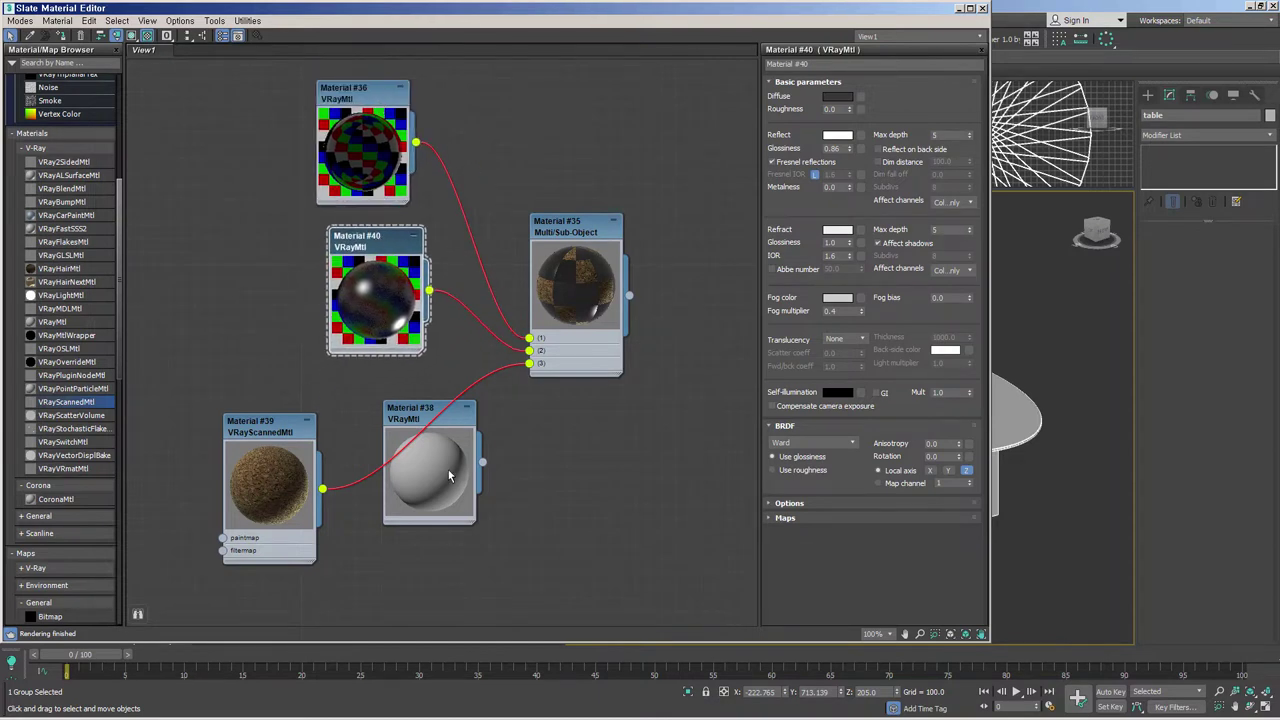
- Delete the unused Material #38 node and rename the Multi/Sub-Object material 'table'
left_click_drag(445, 471, 458, 537)
key("Delete")
left_click_drag(265, 426, 358, 386)
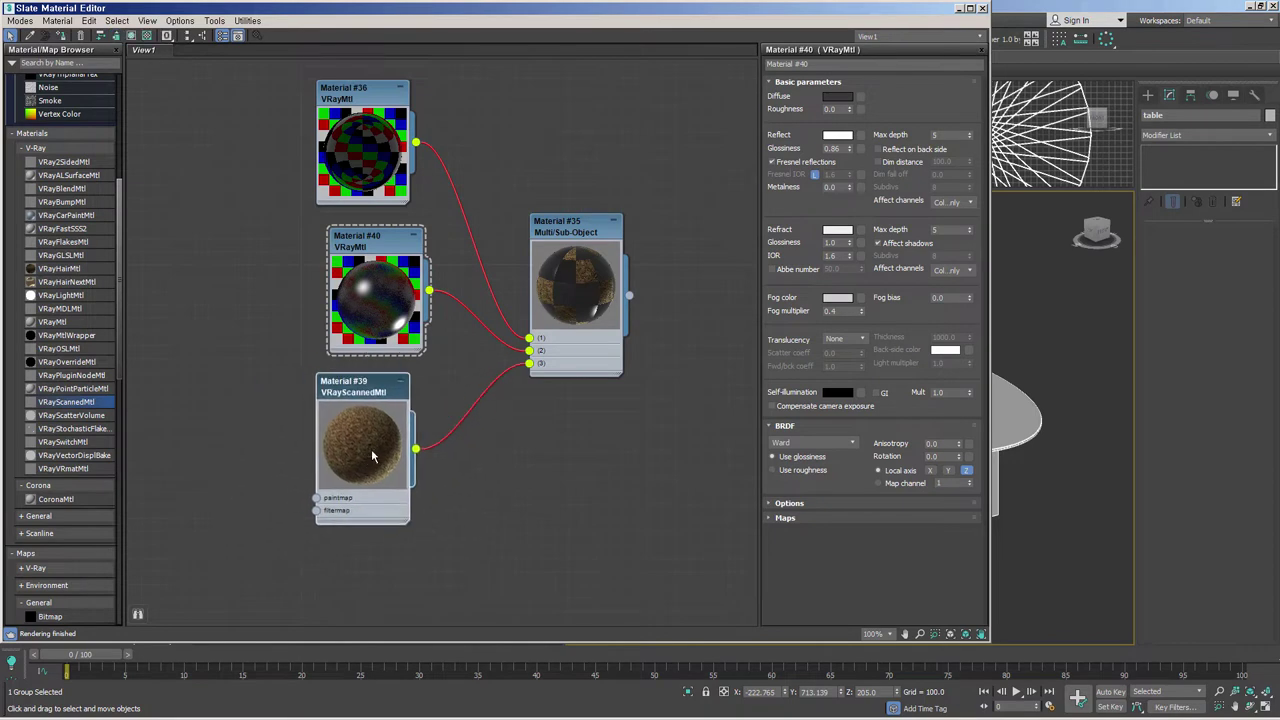
left_click(572, 226)
double_click(572, 226)
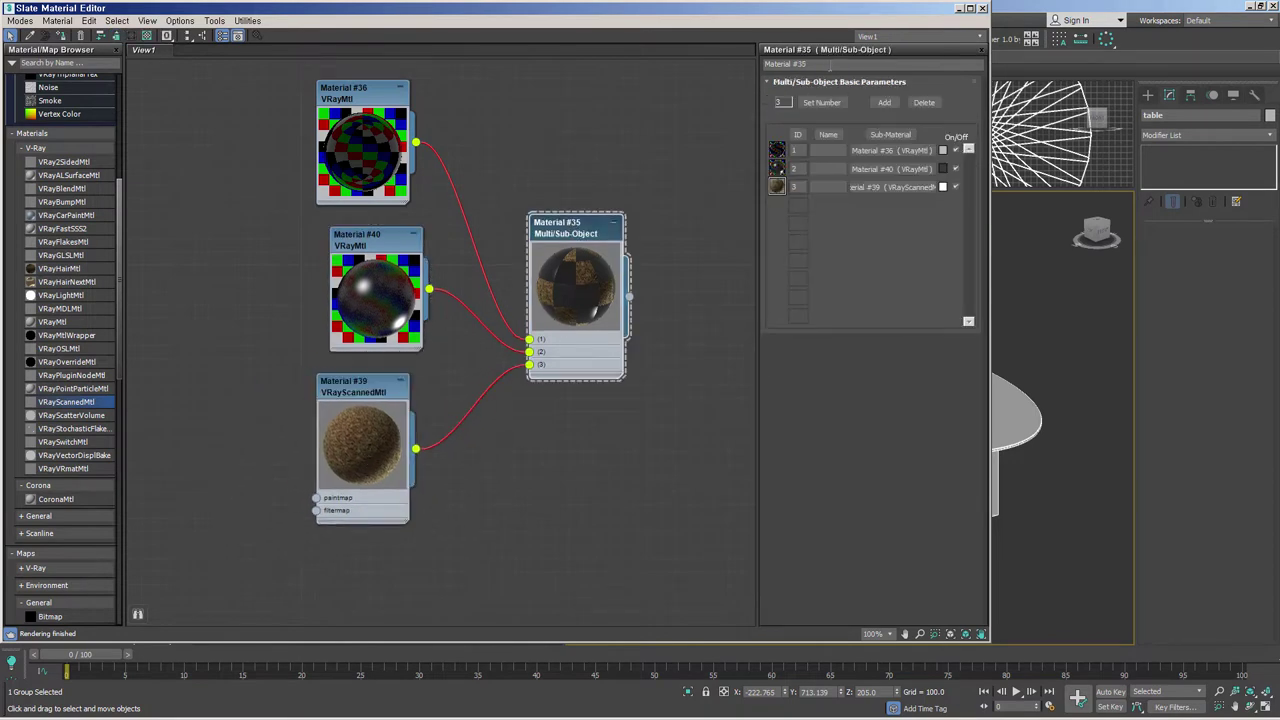
type("table")
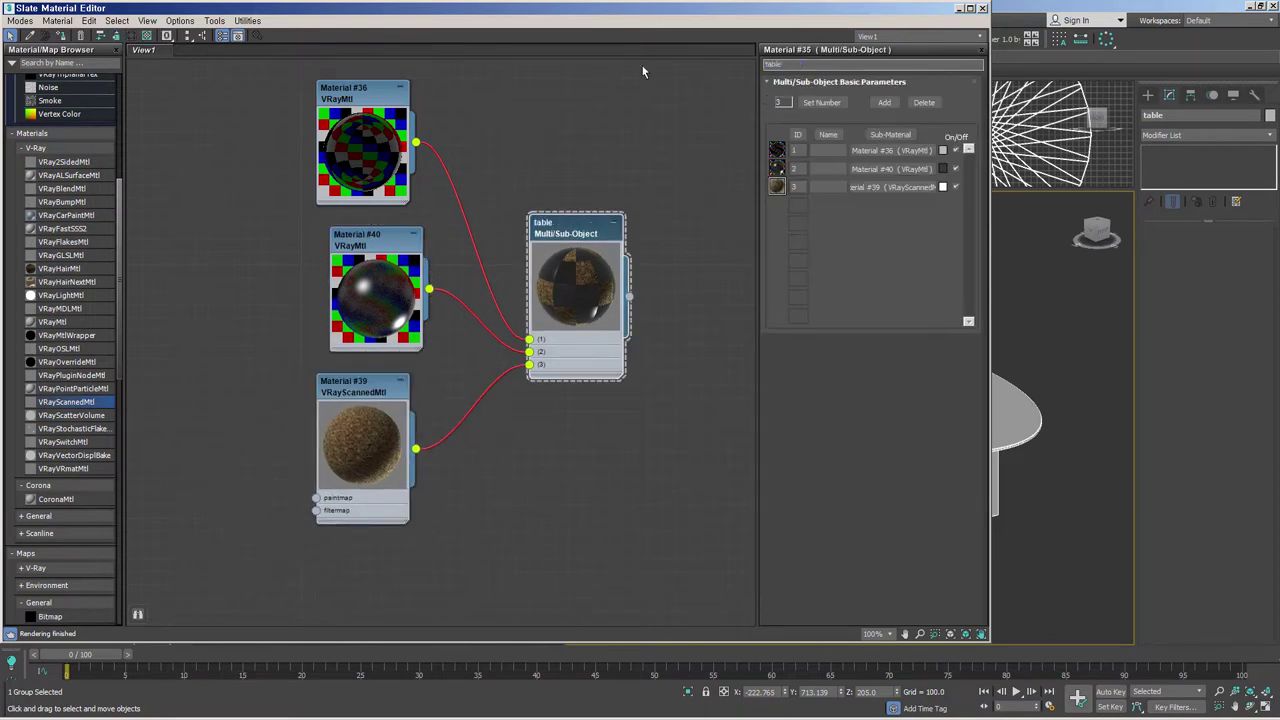
key("Return")
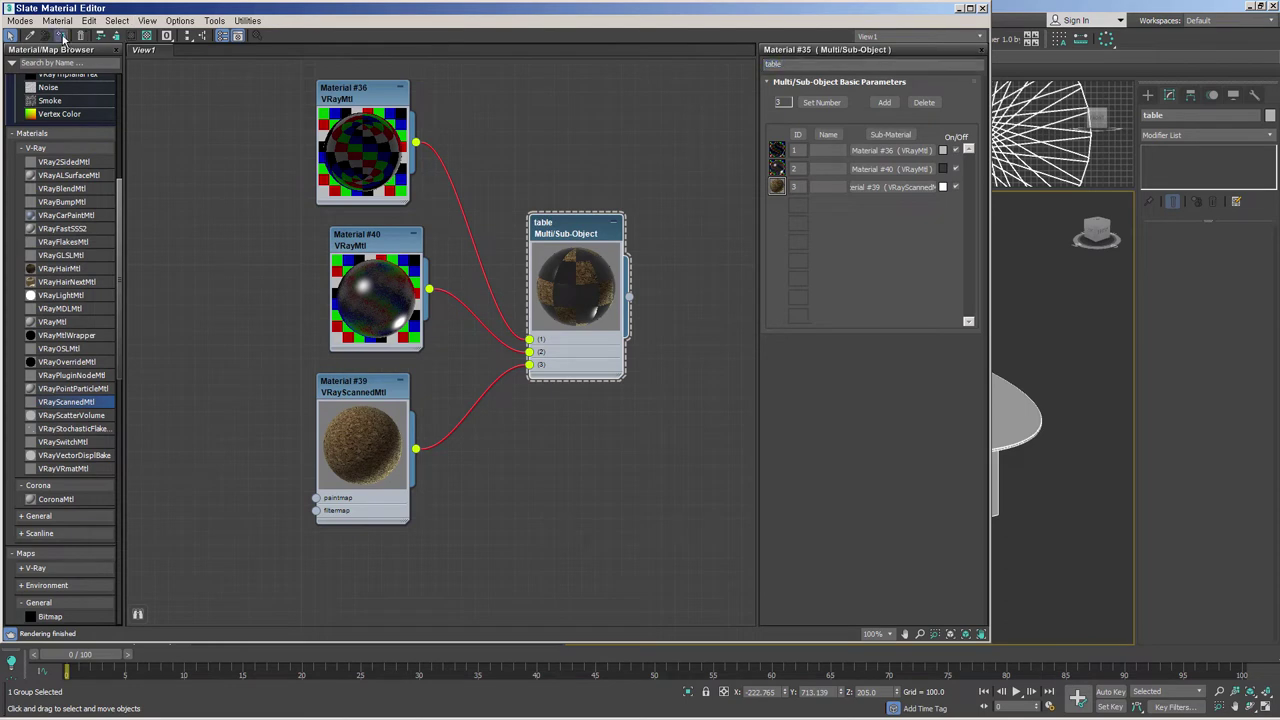
- Set aside the Slate Material Editor and show the twisted slat table in a zoomed Perspective view
left_click(959, 9)
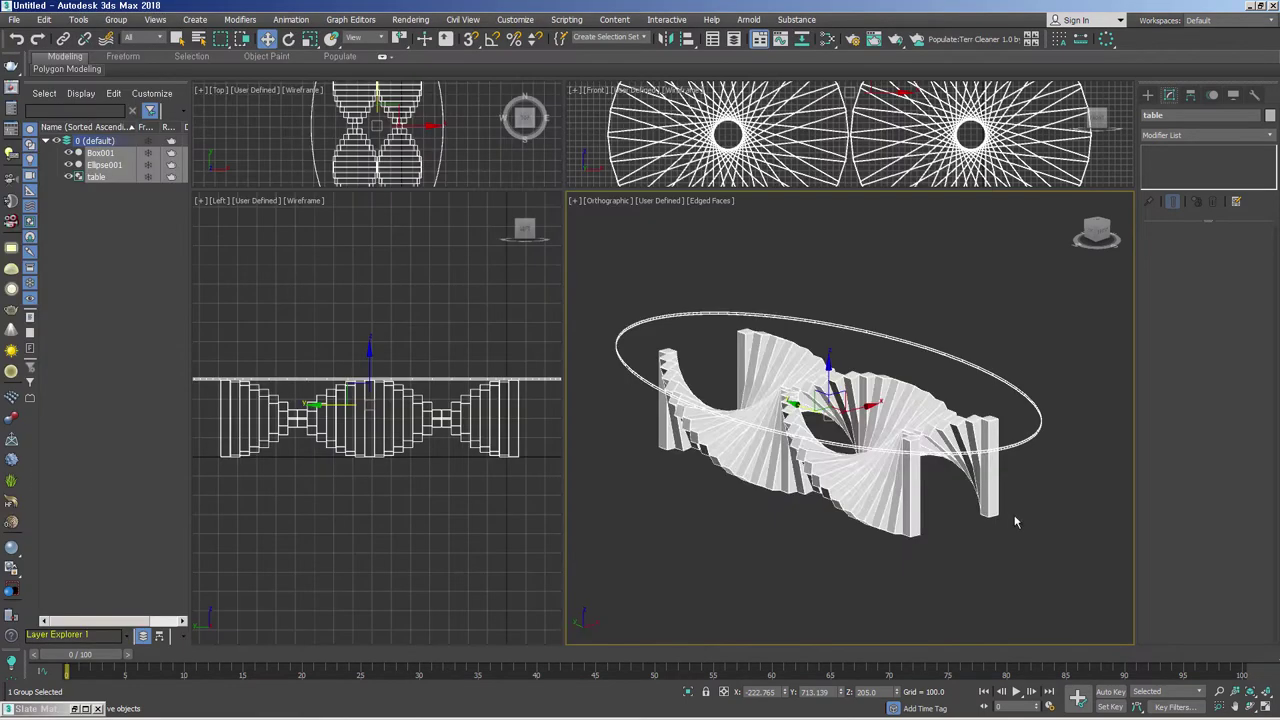
key("p")
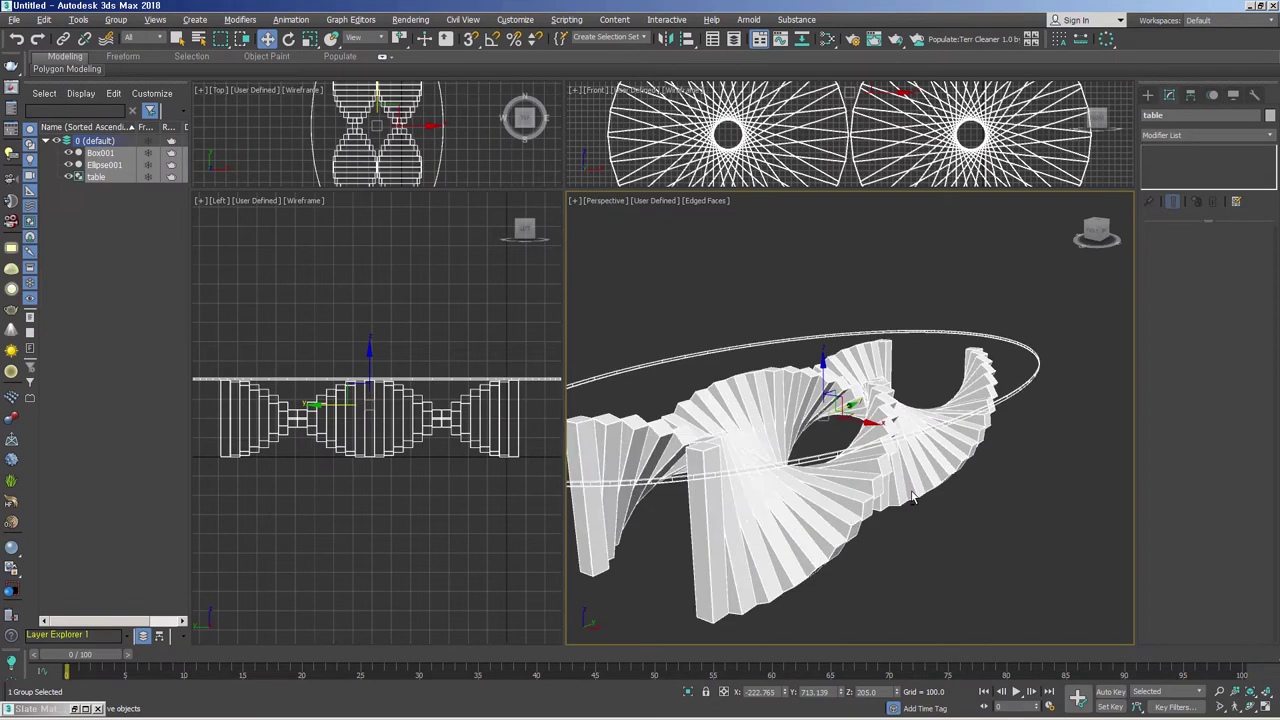
scroll(912, 497, "down", 3)
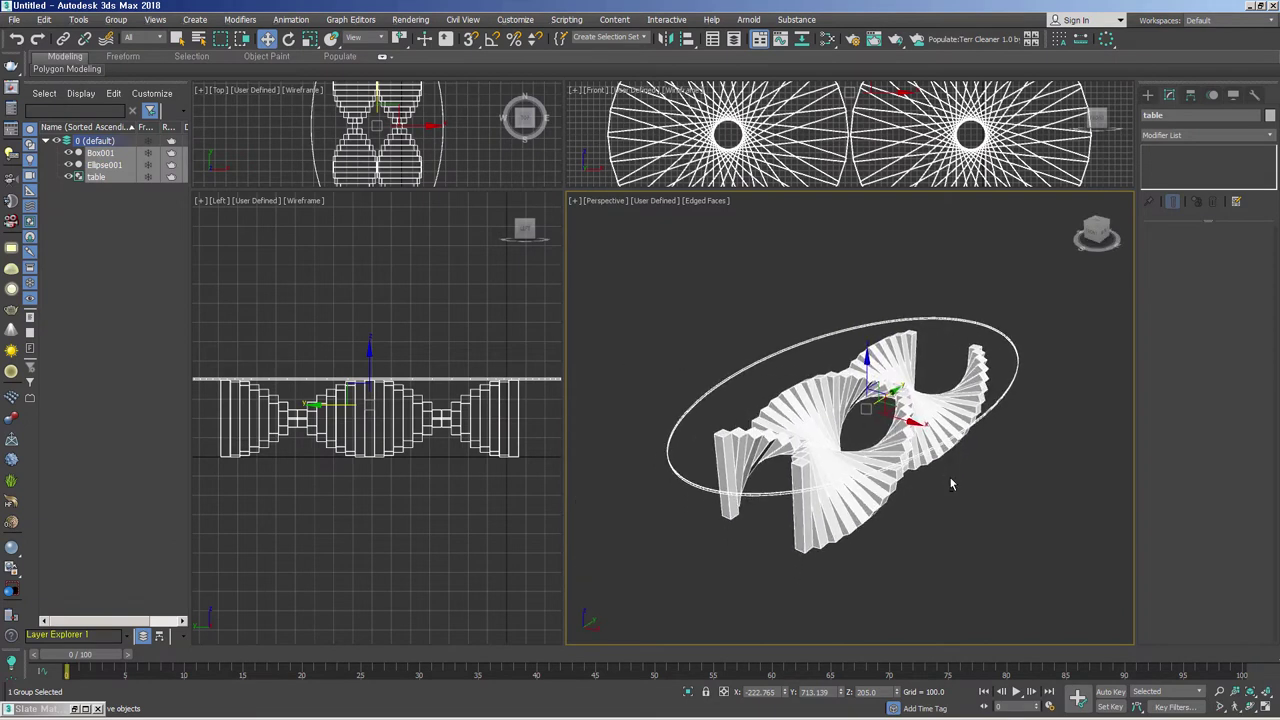